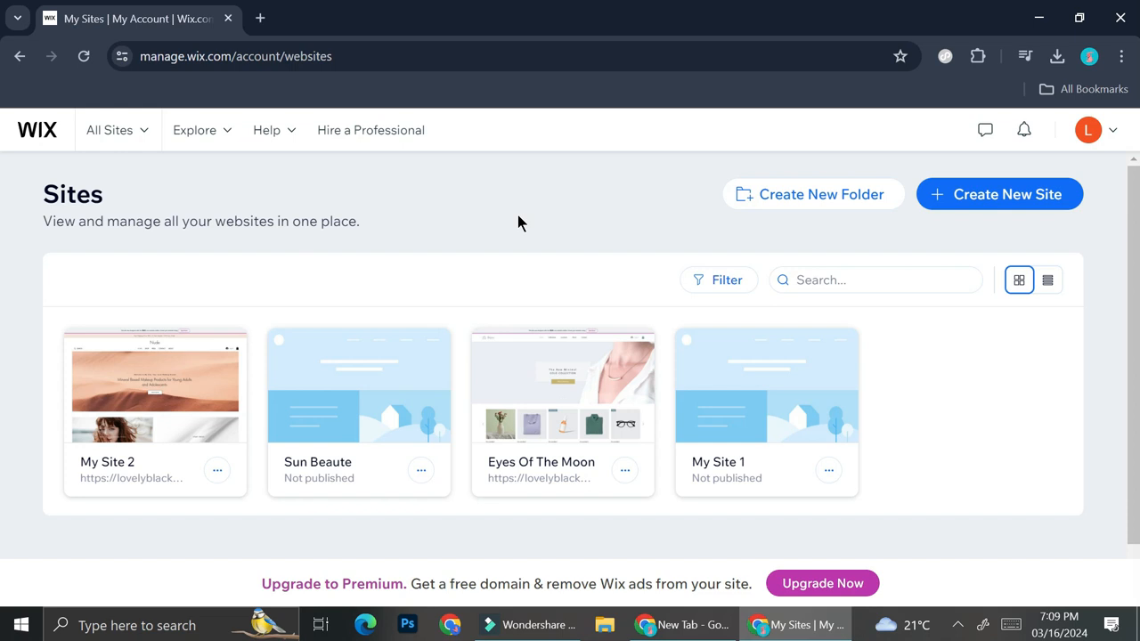
# Start creating a new site without AI and set the website type to Wedding Save The Date
pyautogui.click(1012, 193)
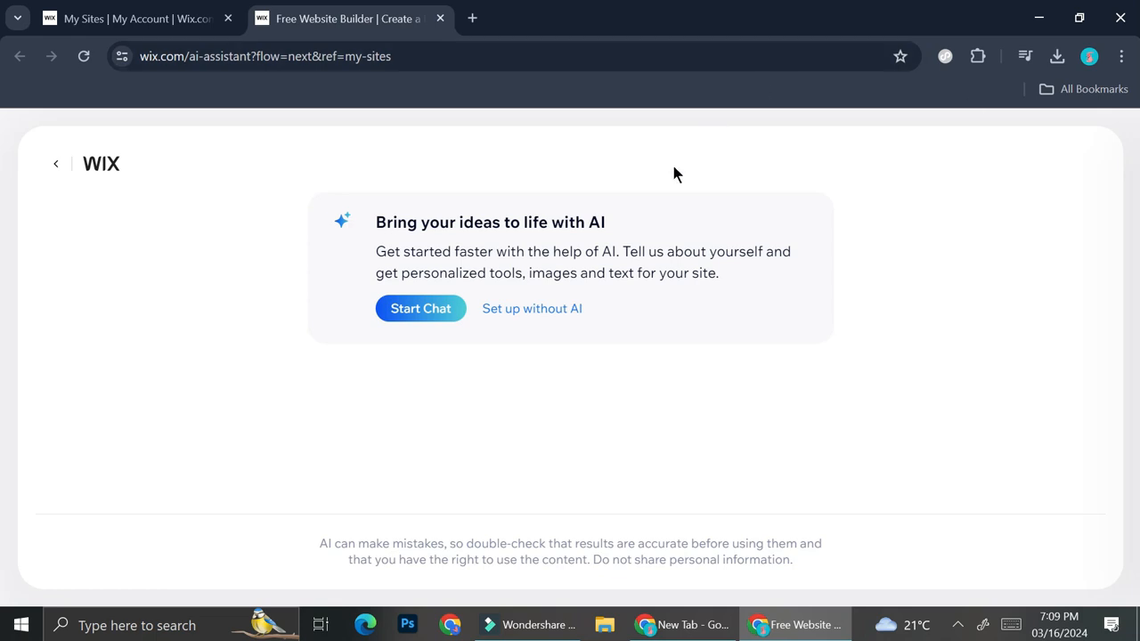
pyautogui.click(545, 312)
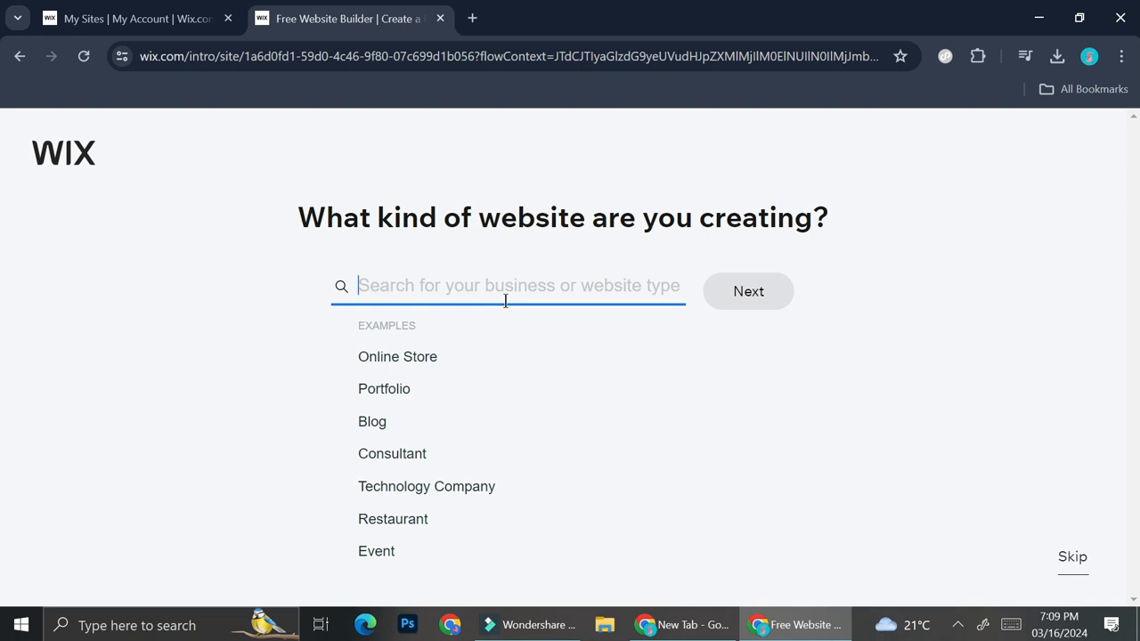
pyautogui.write('W')
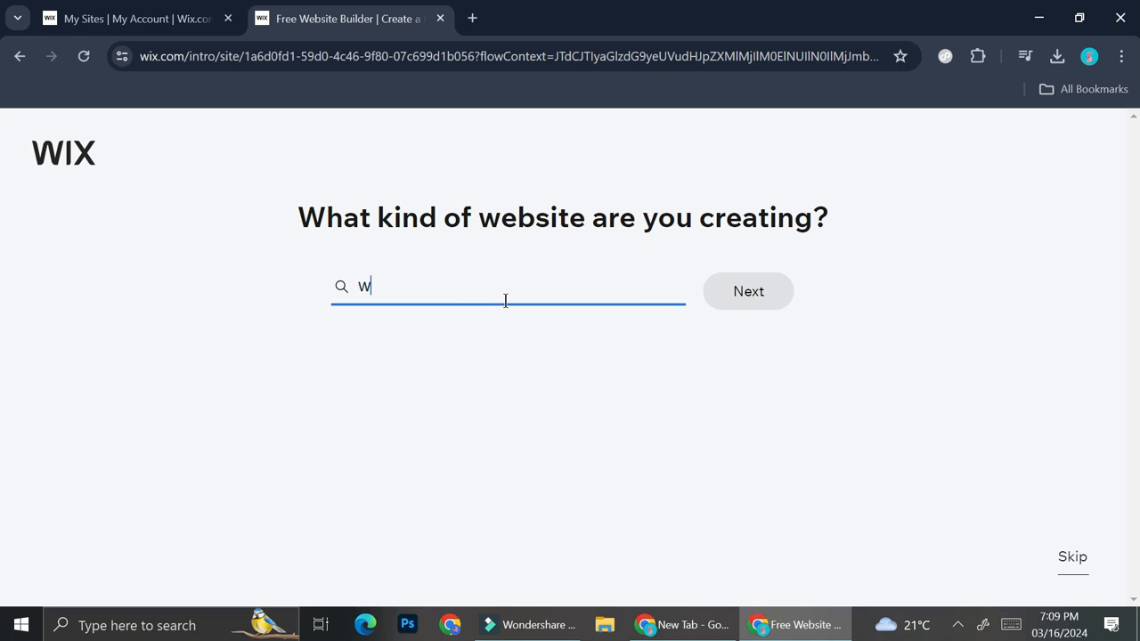
pyautogui.write('edding')
pyautogui.click(452, 369)
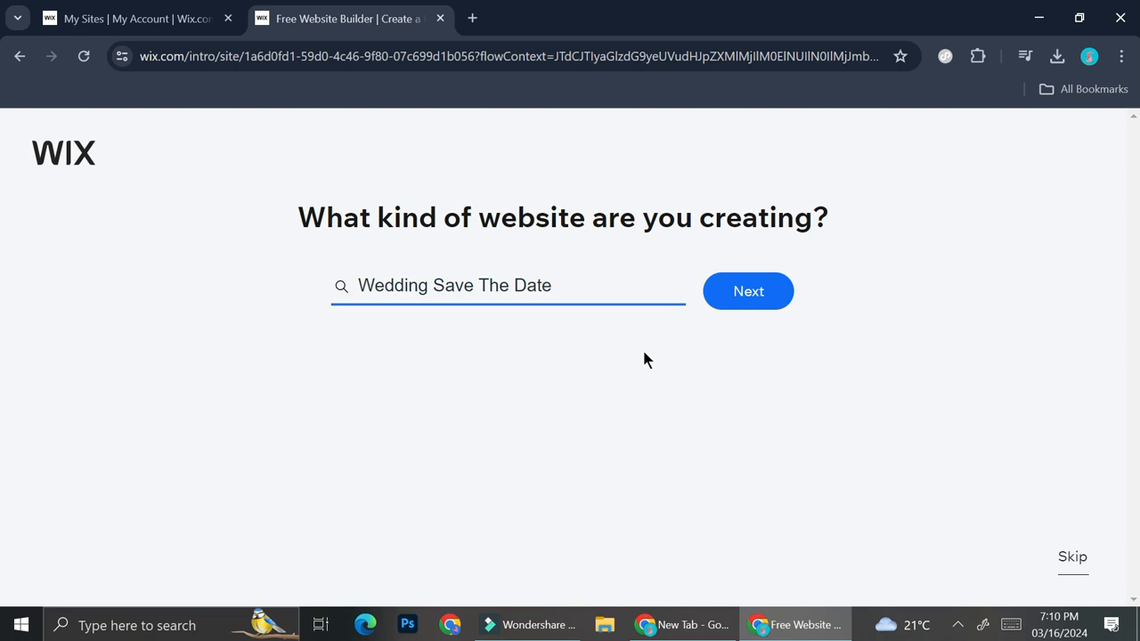
pyautogui.click(753, 293)
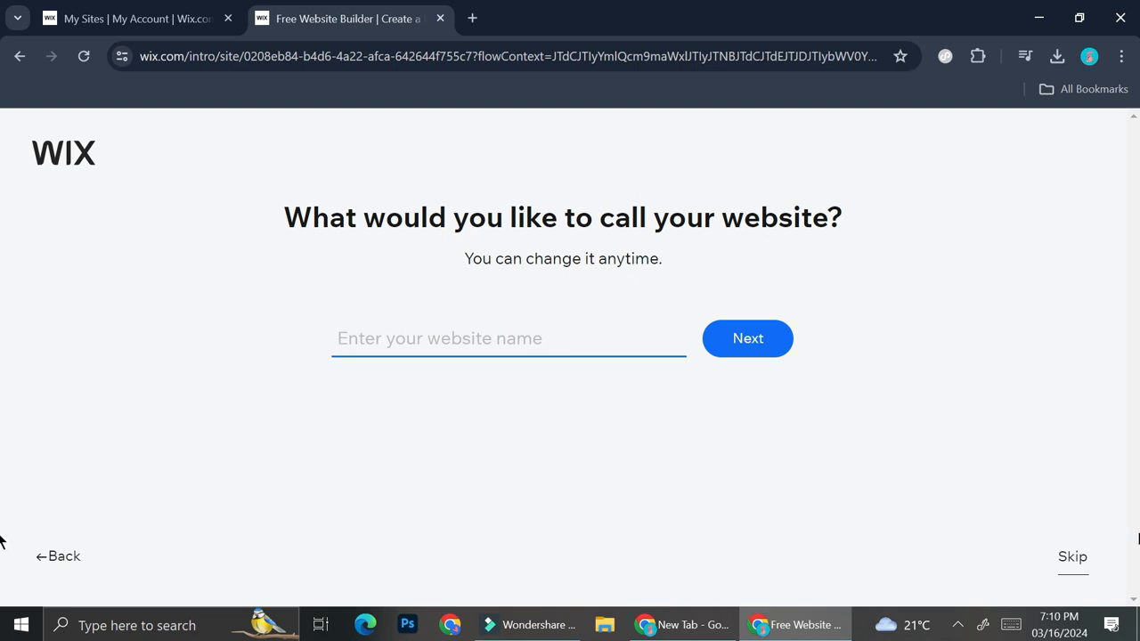
# Skip naming the website, accept the recommended Events and Chat features, and choose to design the site from a template
pyautogui.click(1073, 557)
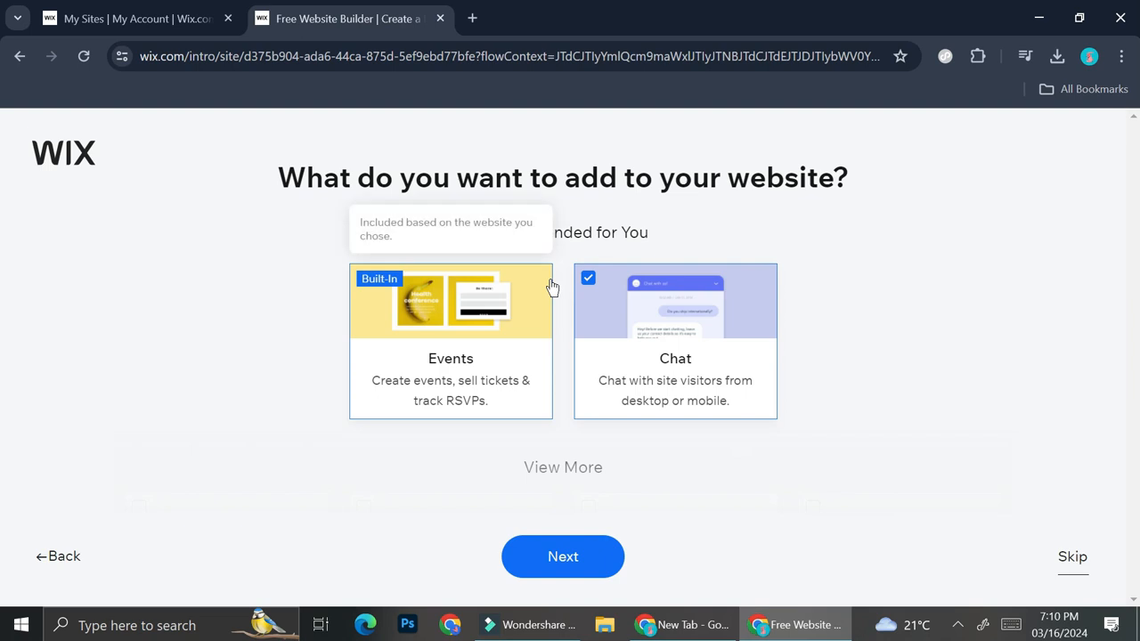
pyautogui.click(552, 468)
pyautogui.click(576, 472)
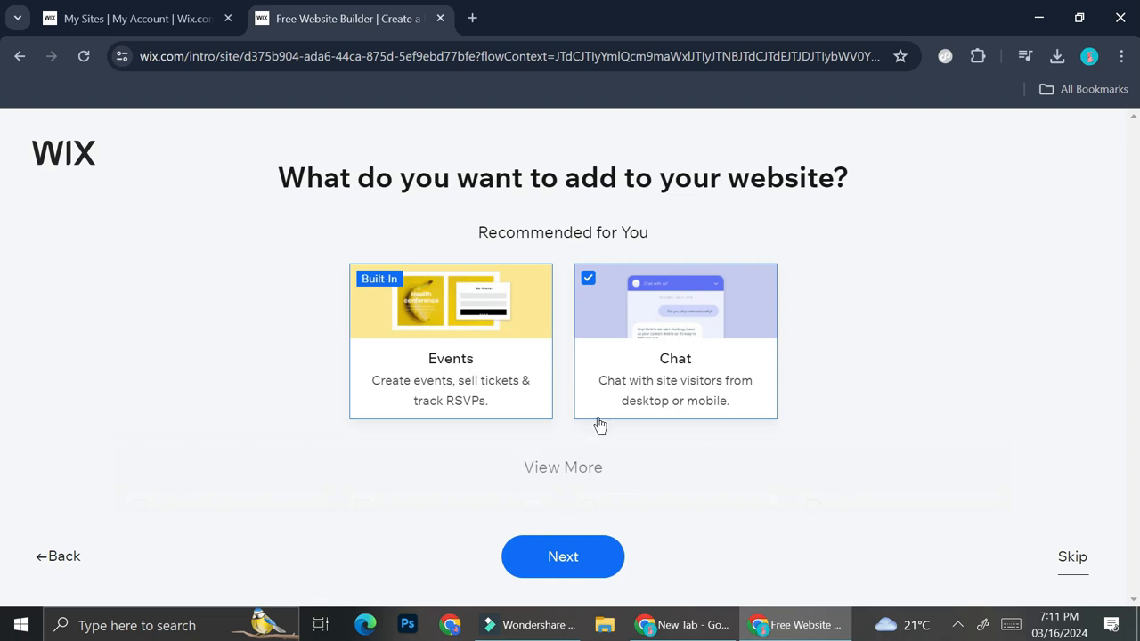
pyautogui.click(574, 570)
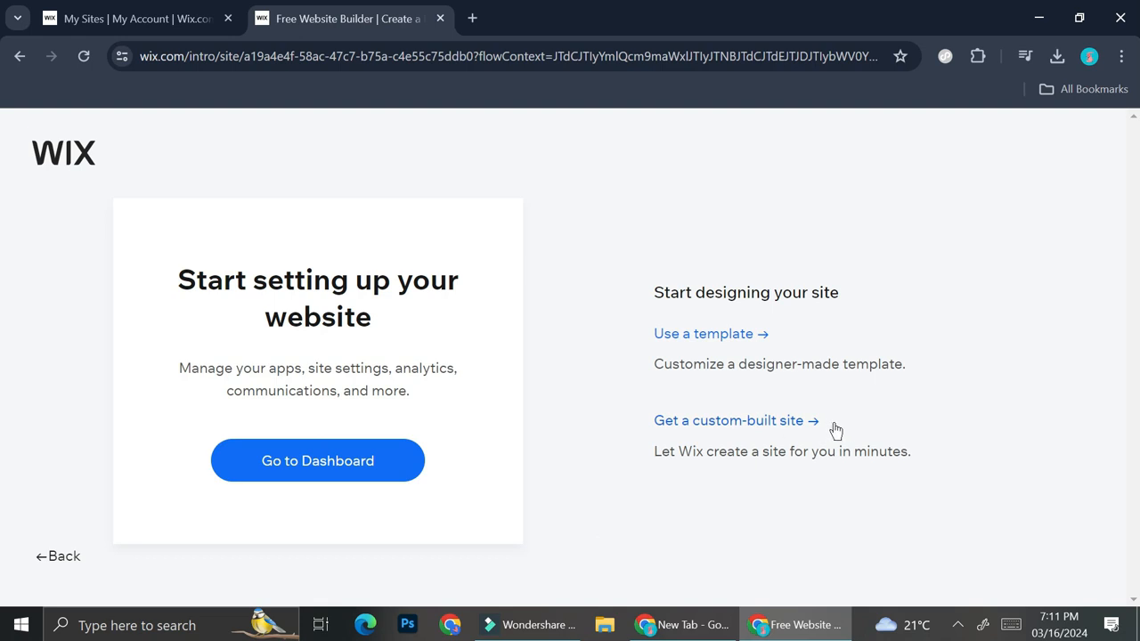
pyautogui.click(729, 335)
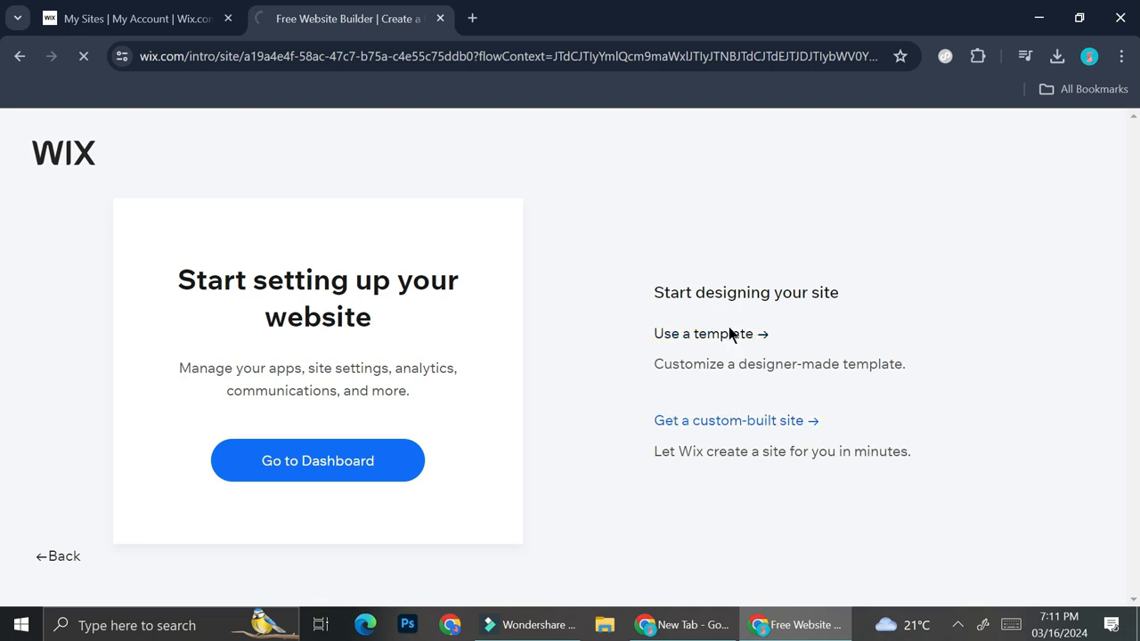
# Browse the Wedding Save The Date template results and compare the available wedding invitation designs
pyautogui.scroll(-3, 624, 294)
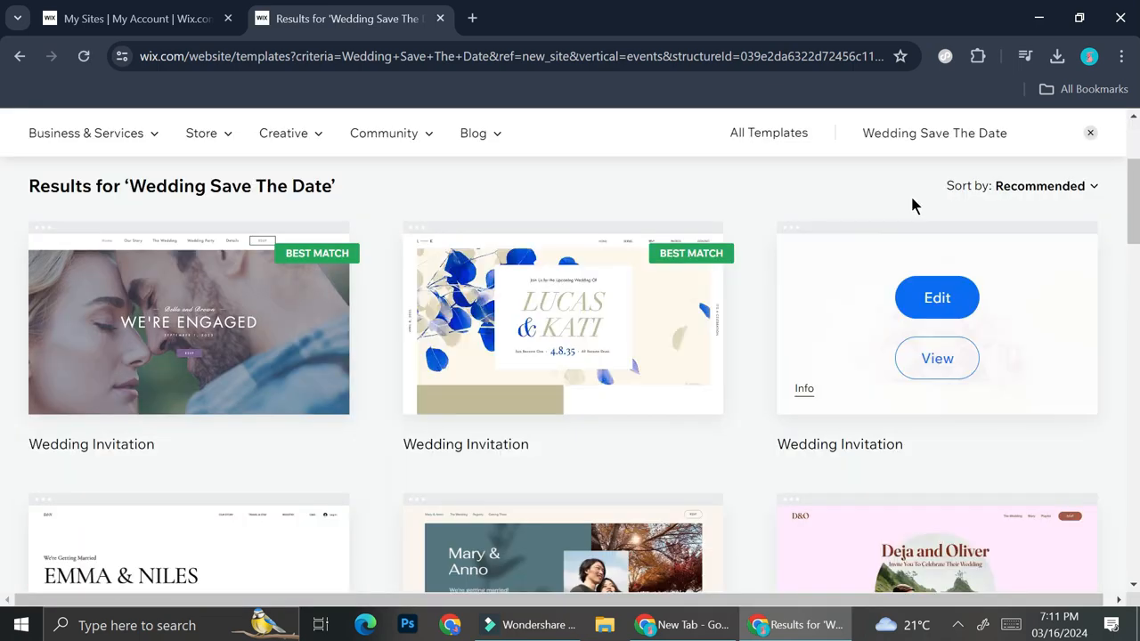
pyautogui.scroll(-2, 707, 325)
pyautogui.scroll(-2, 707, 322)
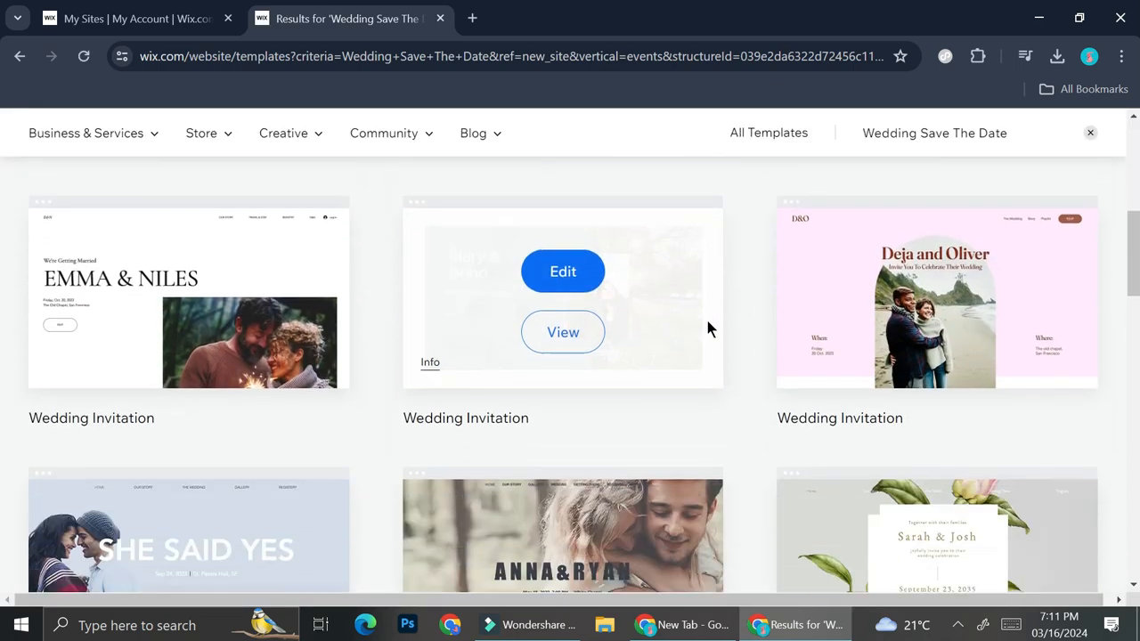
pyautogui.scroll(-2, 546, 440)
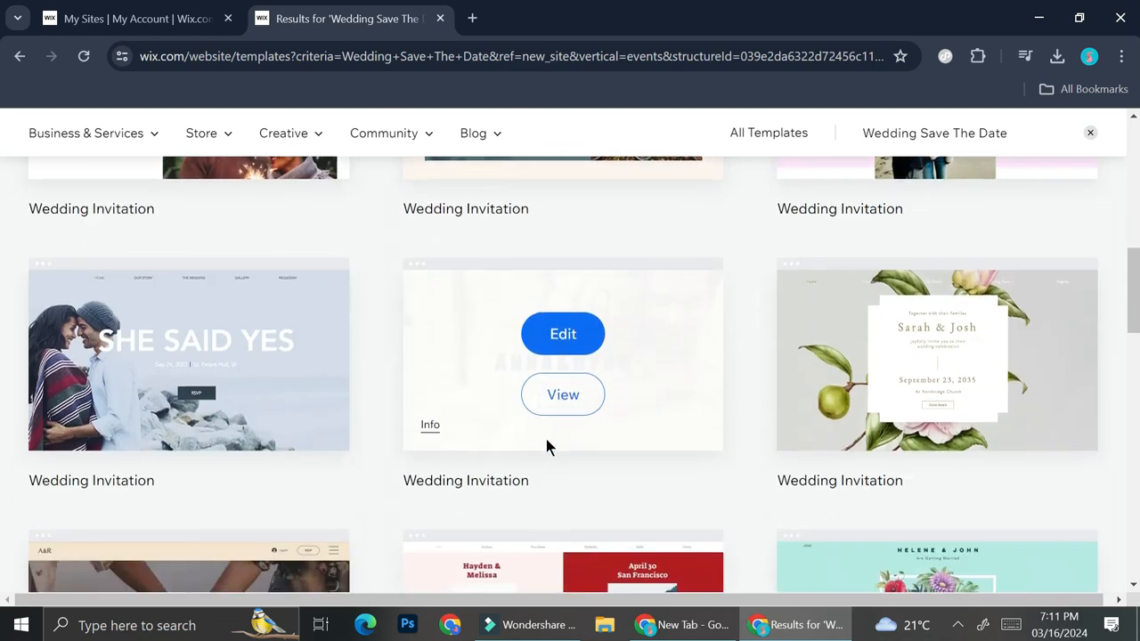
pyautogui.scroll(-2, 546, 439)
pyautogui.scroll(-2, 546, 439)
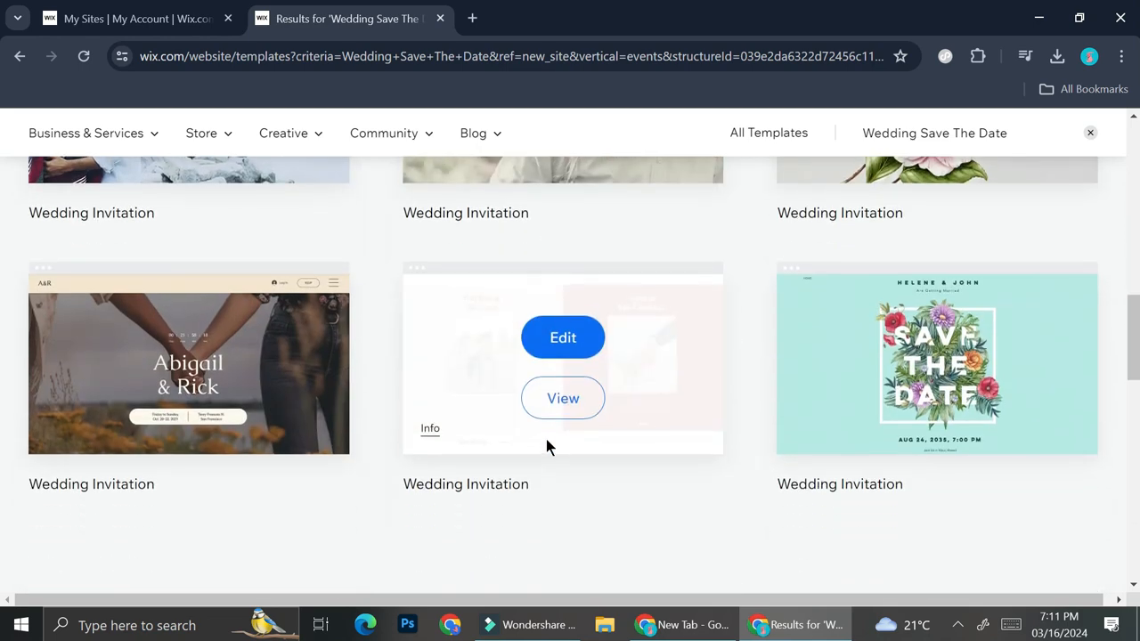
pyautogui.scroll(4, 738, 397)
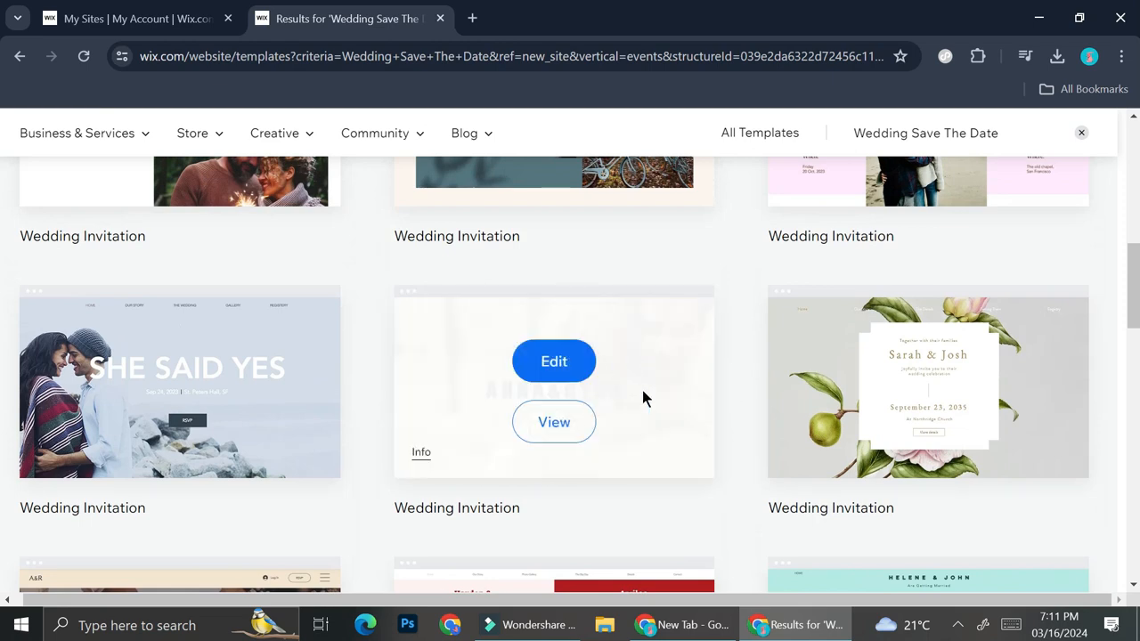
pyautogui.scroll(1, 641, 397)
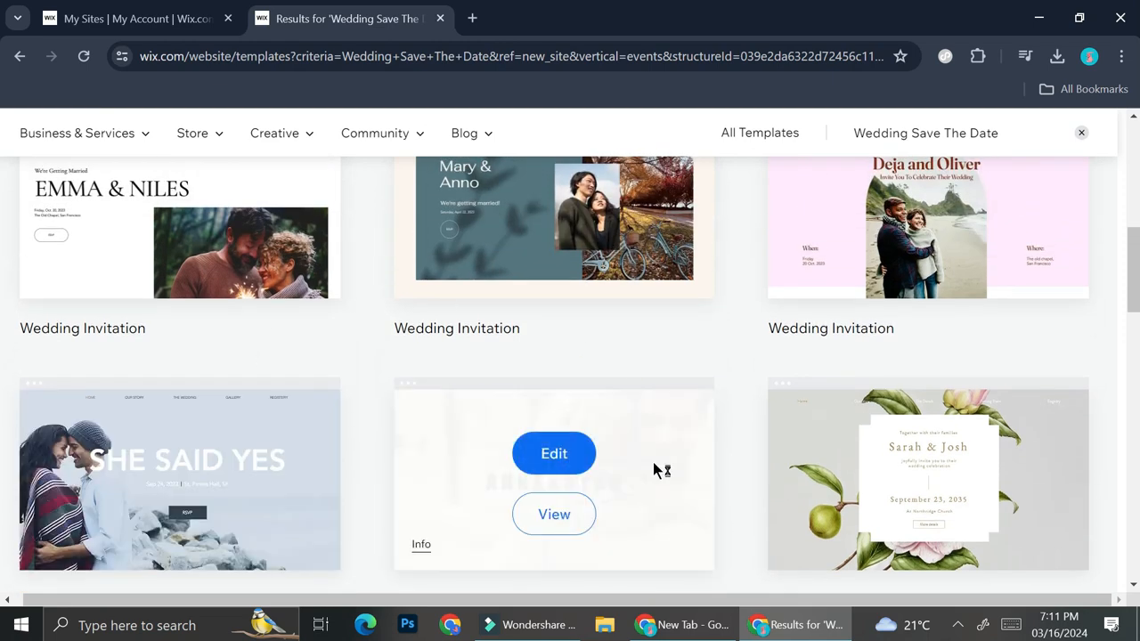
pyautogui.scroll(2, 653, 462)
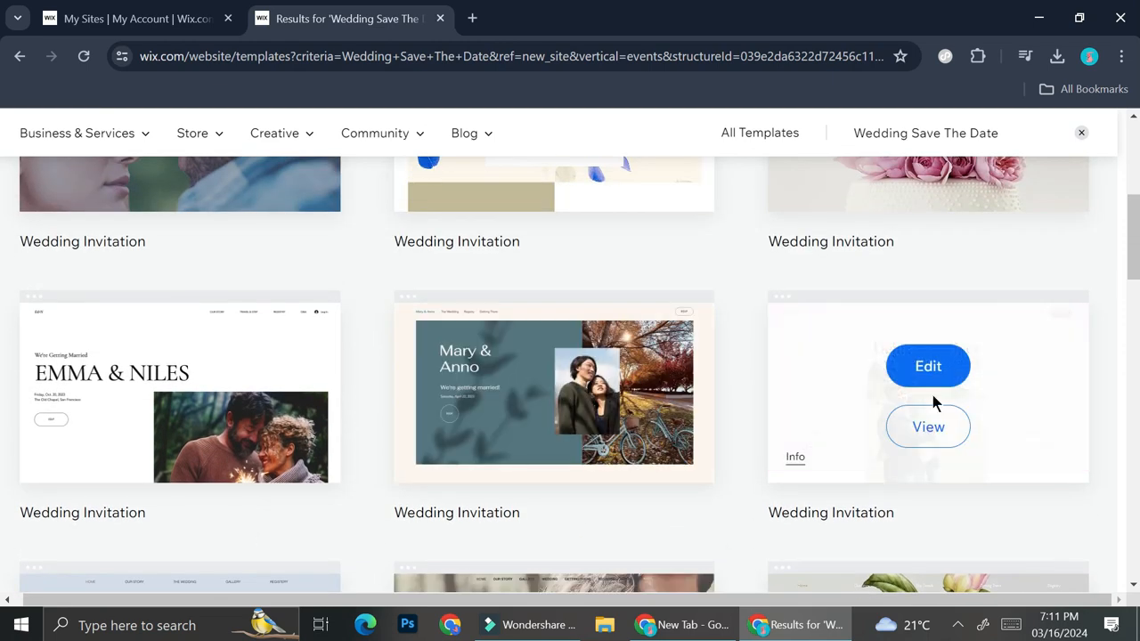
pyautogui.scroll(2, 917, 374)
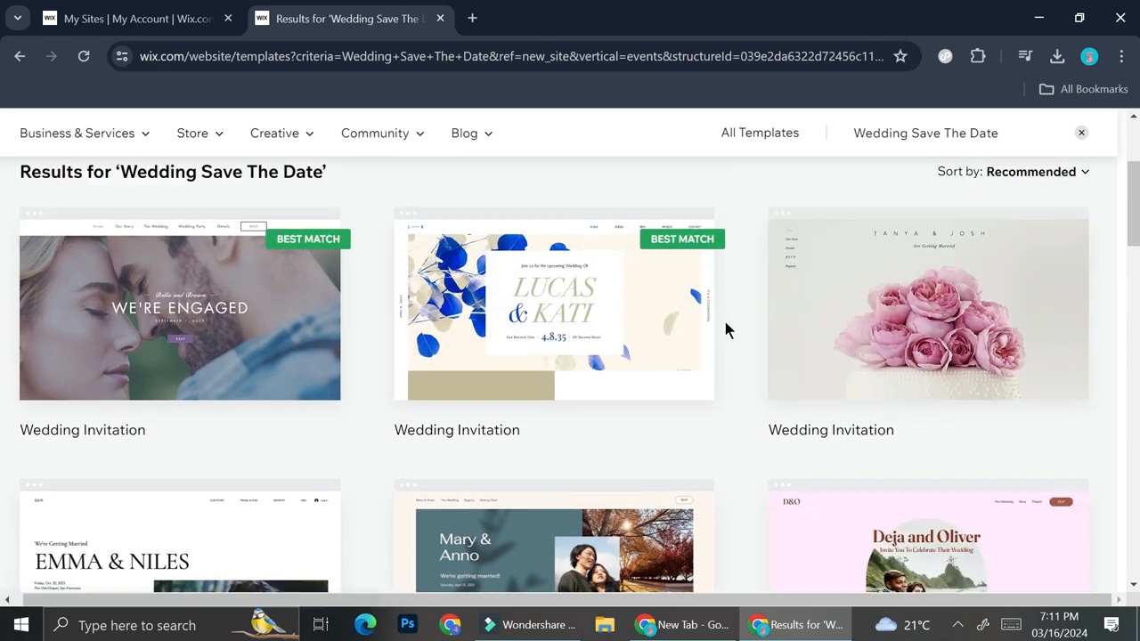
pyautogui.scroll(-8, 704, 374)
pyautogui.scroll(3, 802, 329)
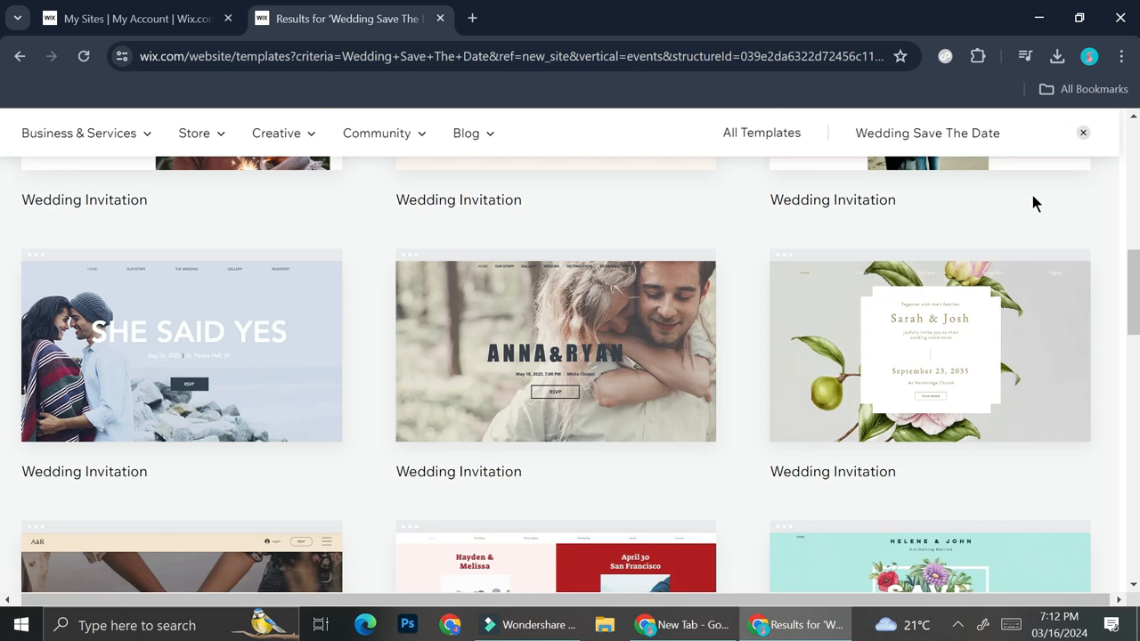
pyautogui.scroll(3, 628, 278)
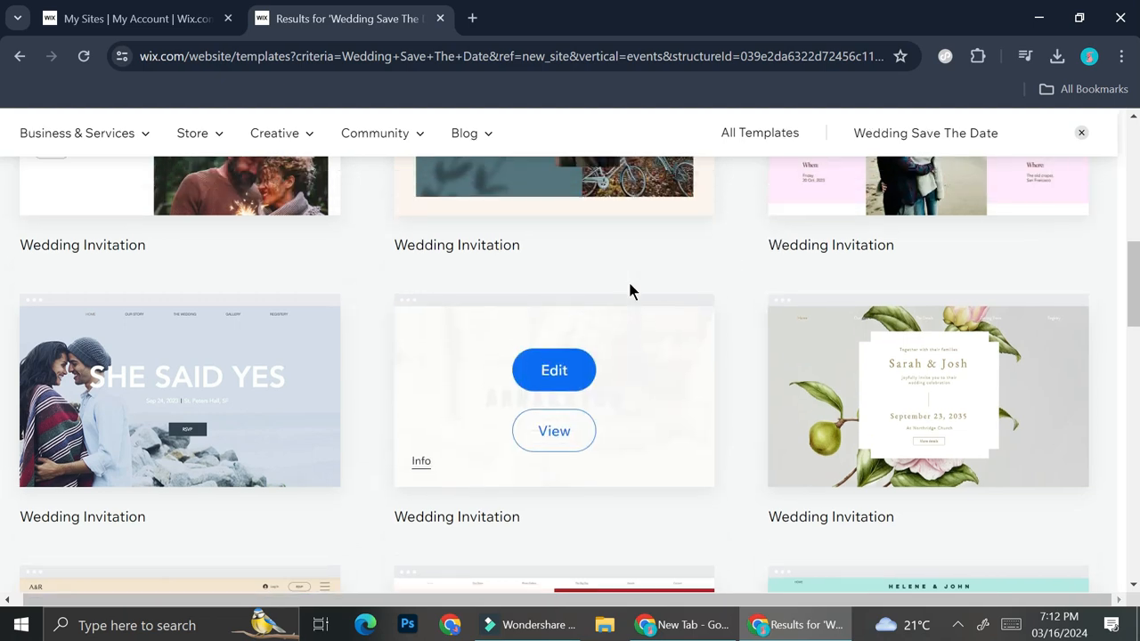
pyautogui.scroll(-3, 624, 356)
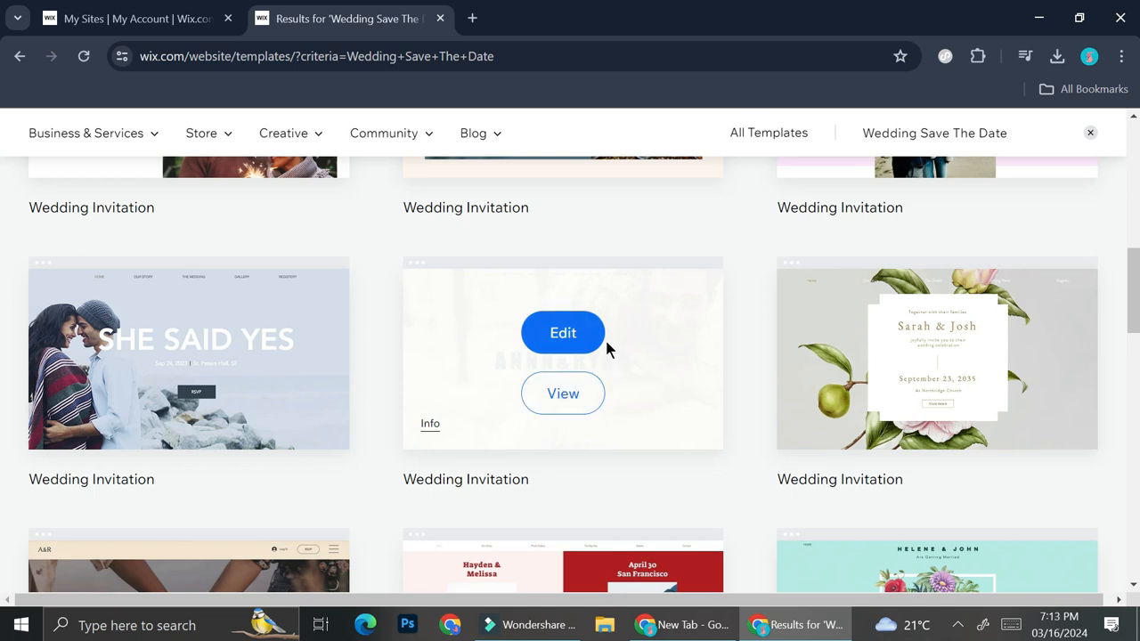
# Preview the Wedding Invitation template with the couple embracing in the woods and open it for editing
pyautogui.click(561, 395)
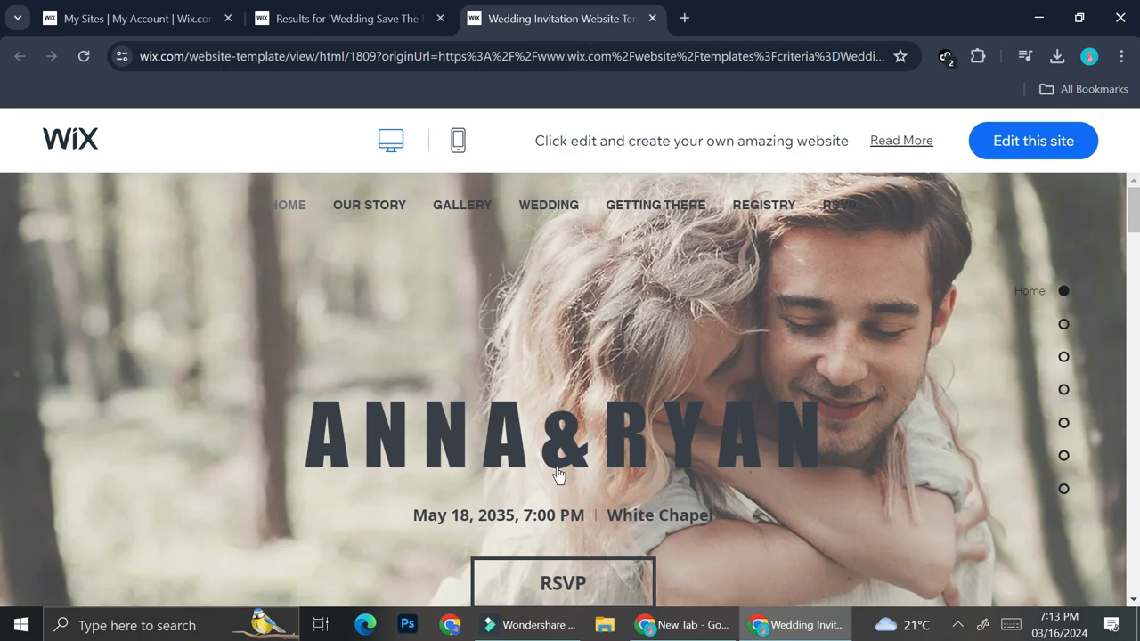
pyautogui.scroll(-4, 563, 489)
pyautogui.scroll(-5, 563, 489)
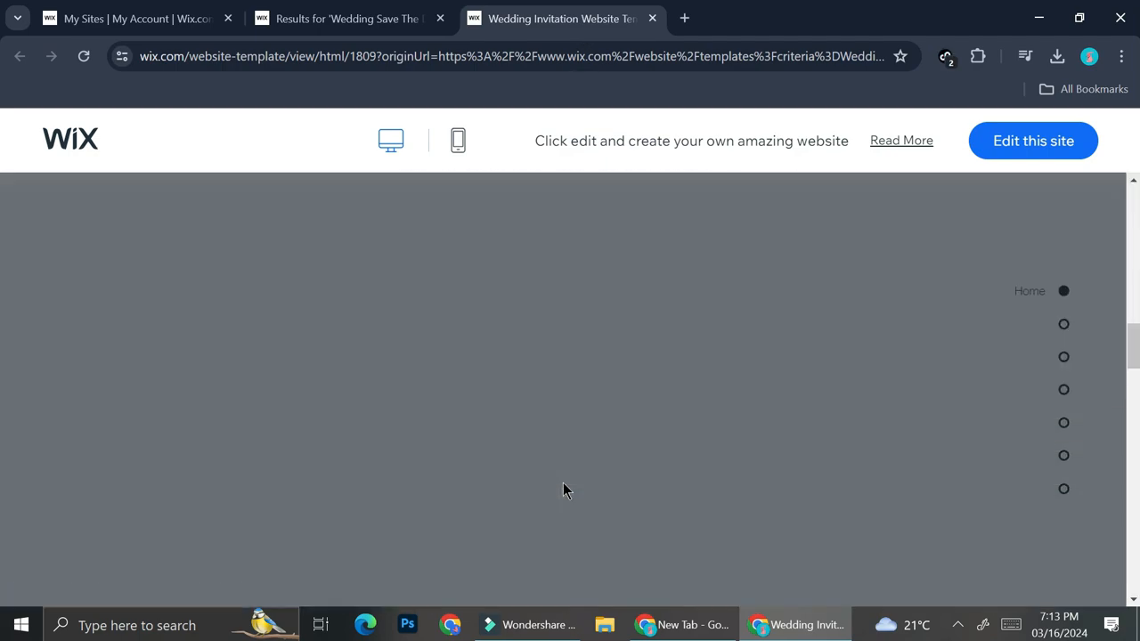
pyautogui.scroll(9, 563, 489)
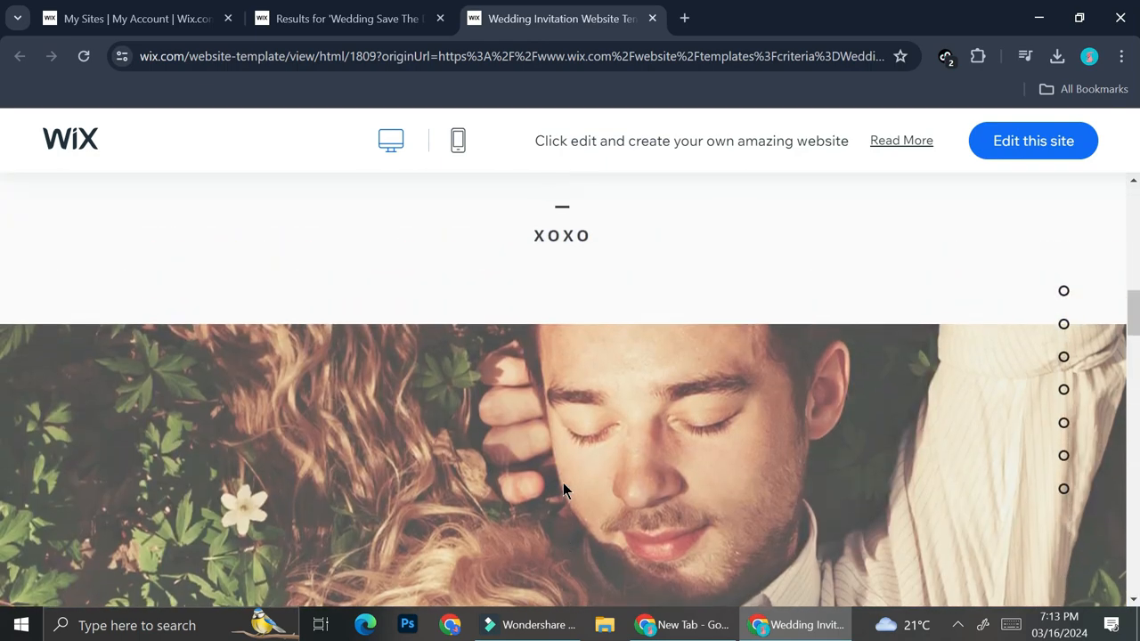
pyautogui.scroll(2, 563, 482)
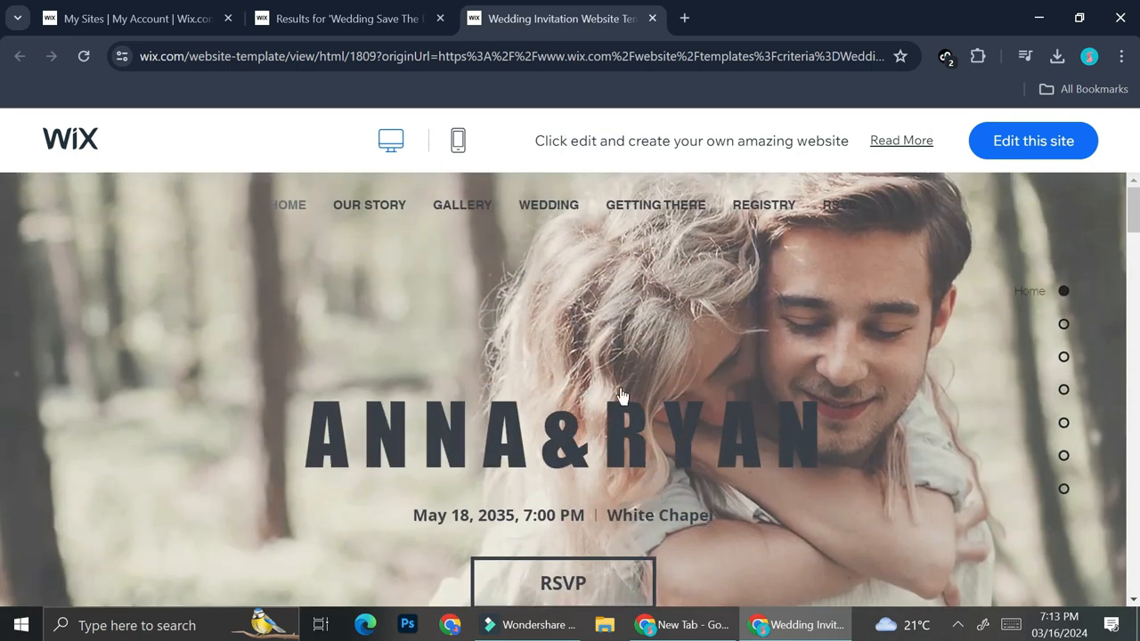
pyautogui.click(1011, 139)
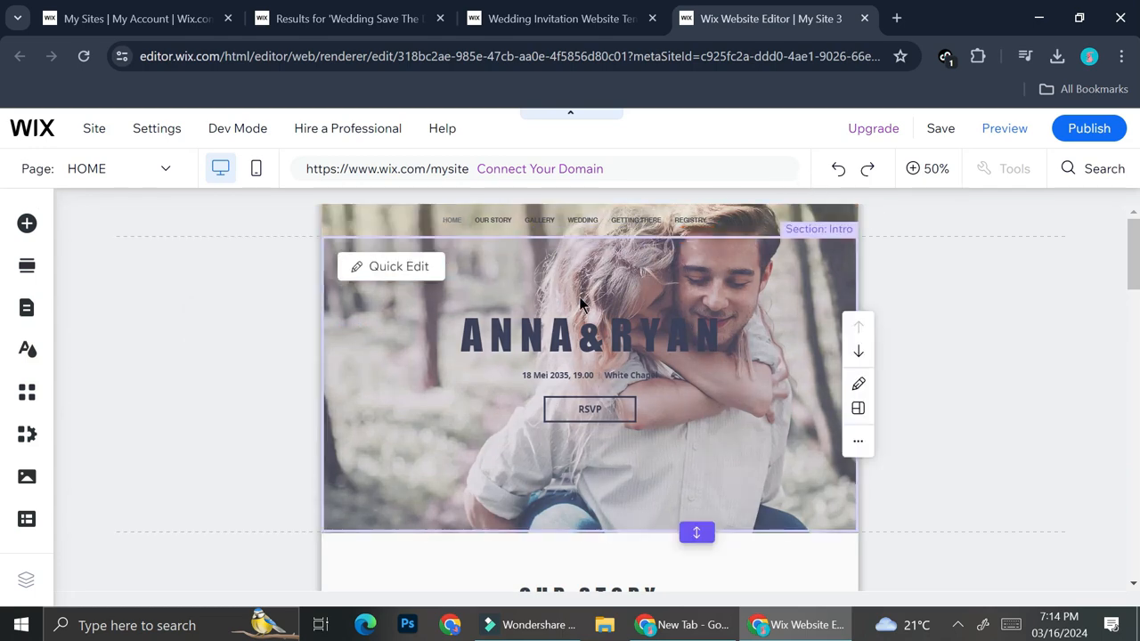
# Open Quick Edit for the Intro section, check its layout options, and return to its content settings
pyautogui.click(681, 299)
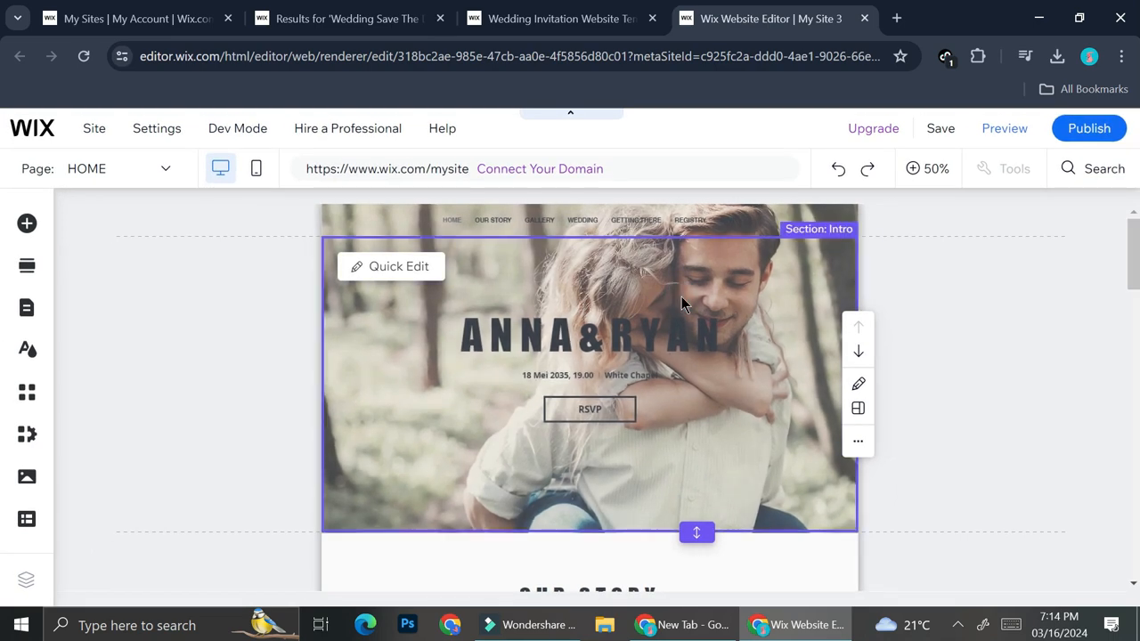
pyautogui.click(424, 265)
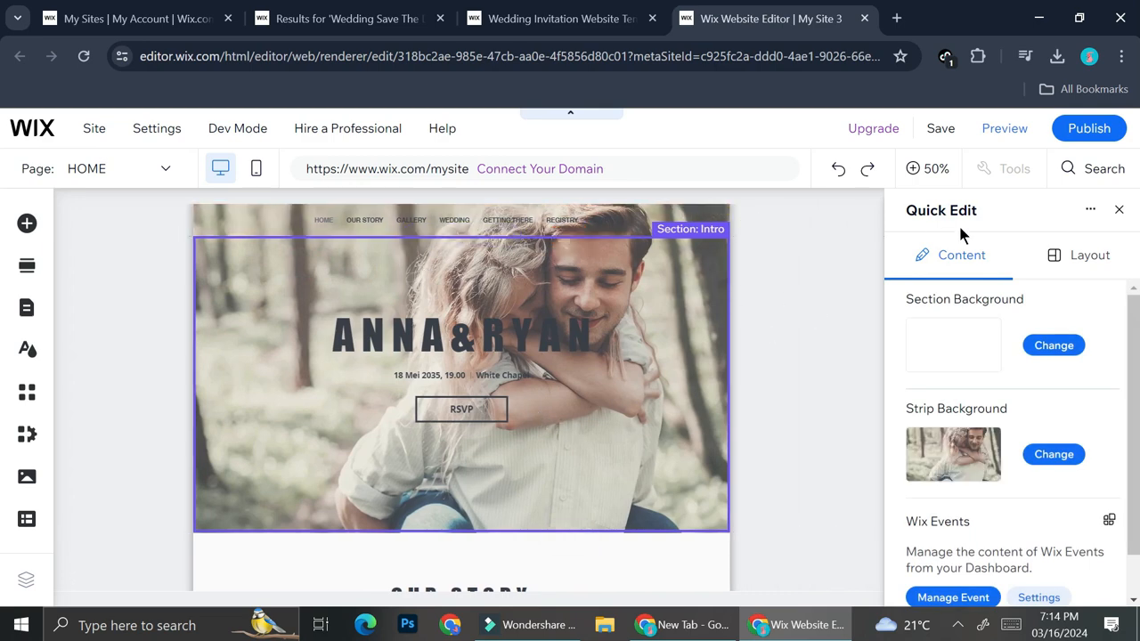
pyautogui.click(1086, 254)
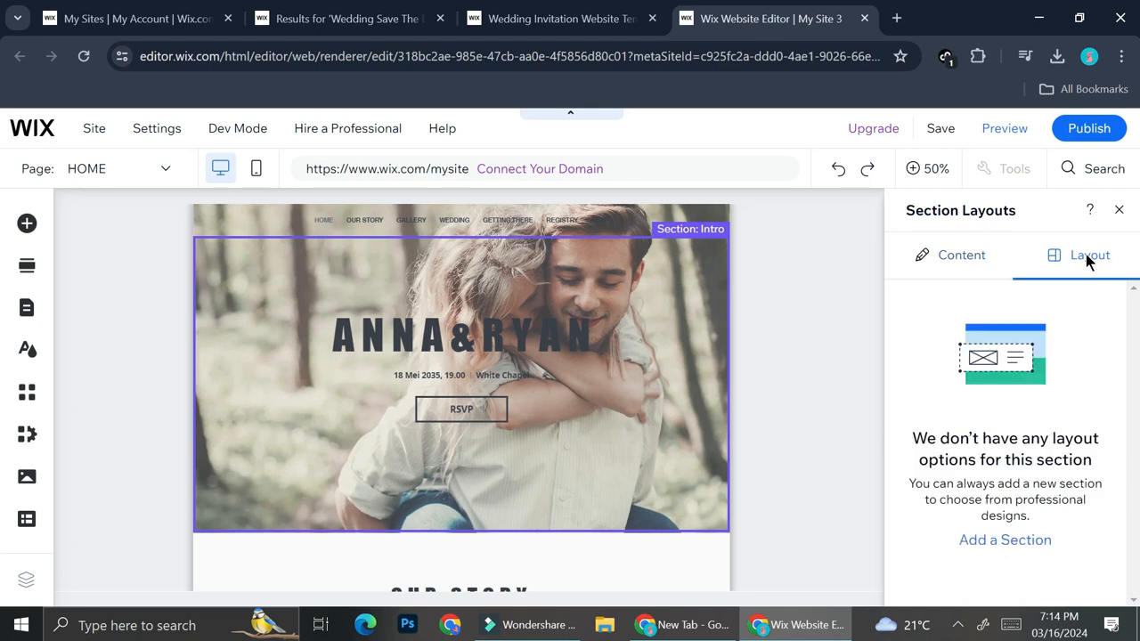
pyautogui.click(976, 261)
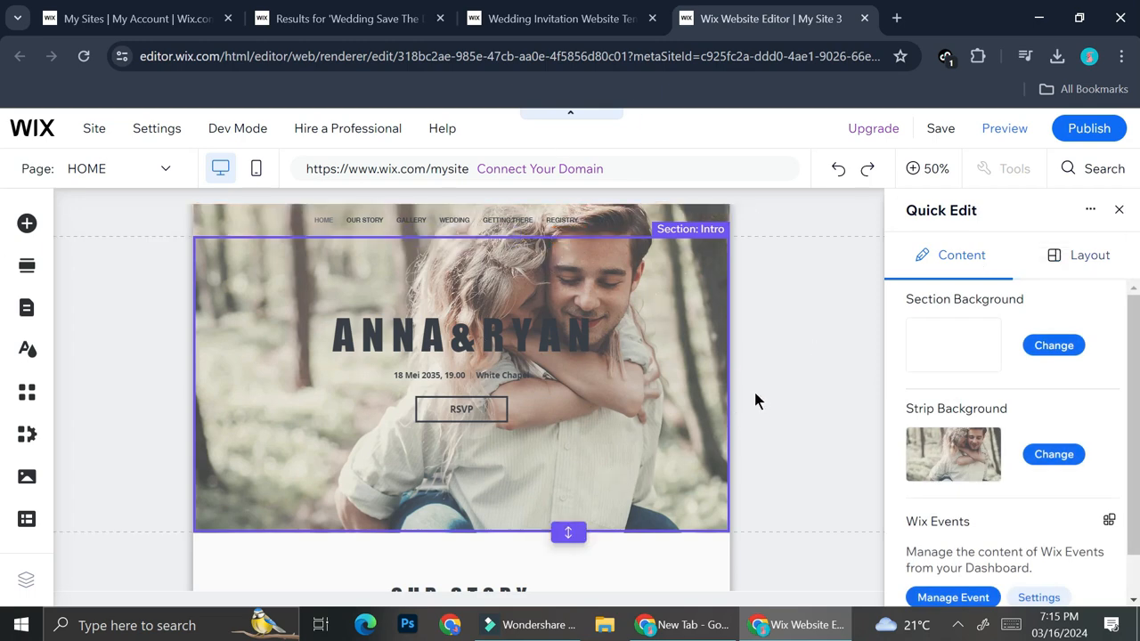
# Start replacing the Intro section's strip background image by uploading four wedding images from the computer, including download (5).jpeg
pyautogui.scroll(-1, 927, 463)
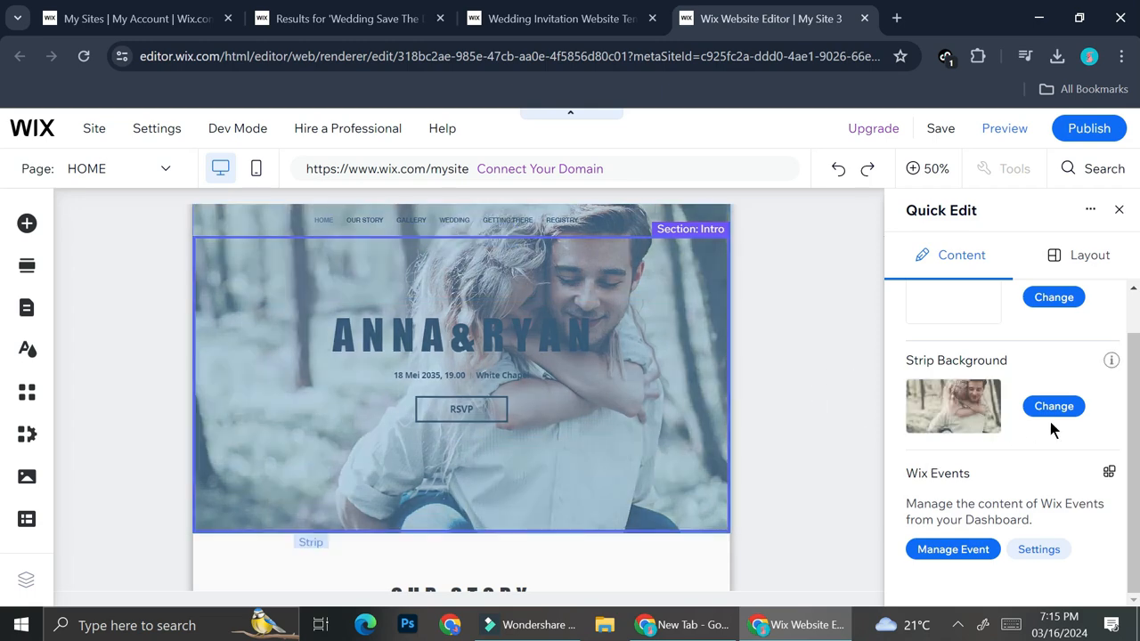
pyautogui.click(1054, 406)
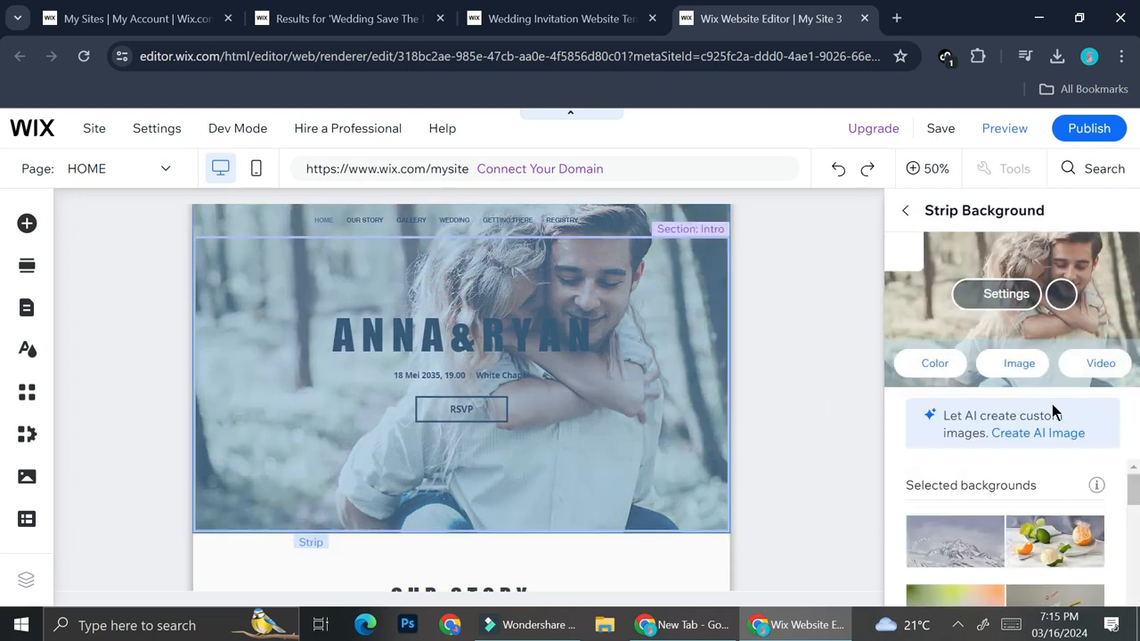
pyautogui.click(1015, 370)
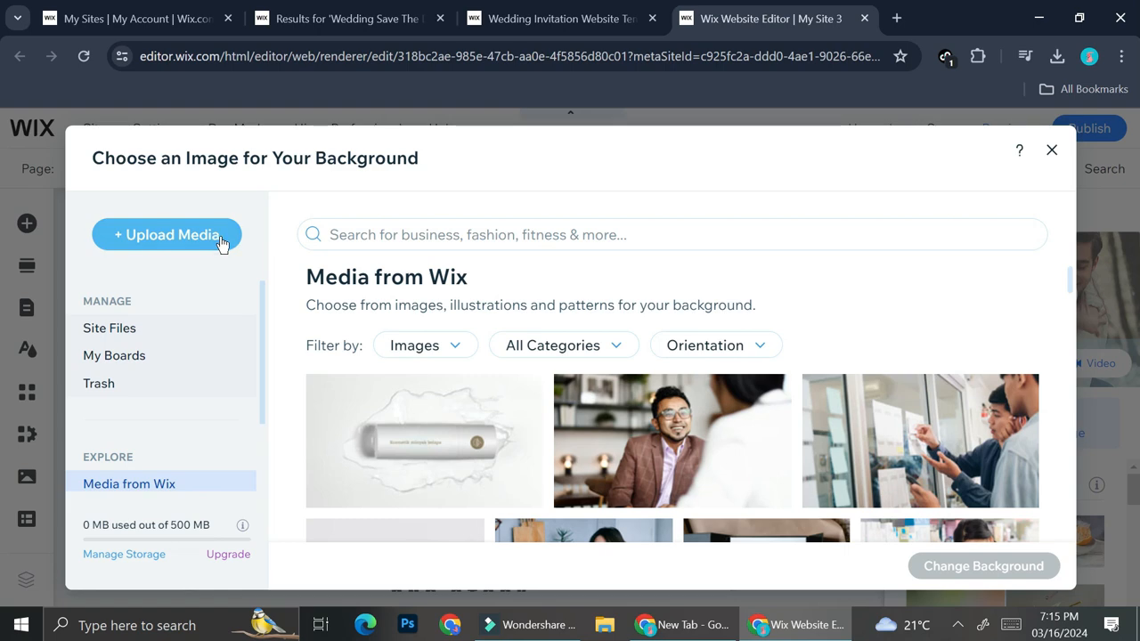
pyautogui.click(221, 242)
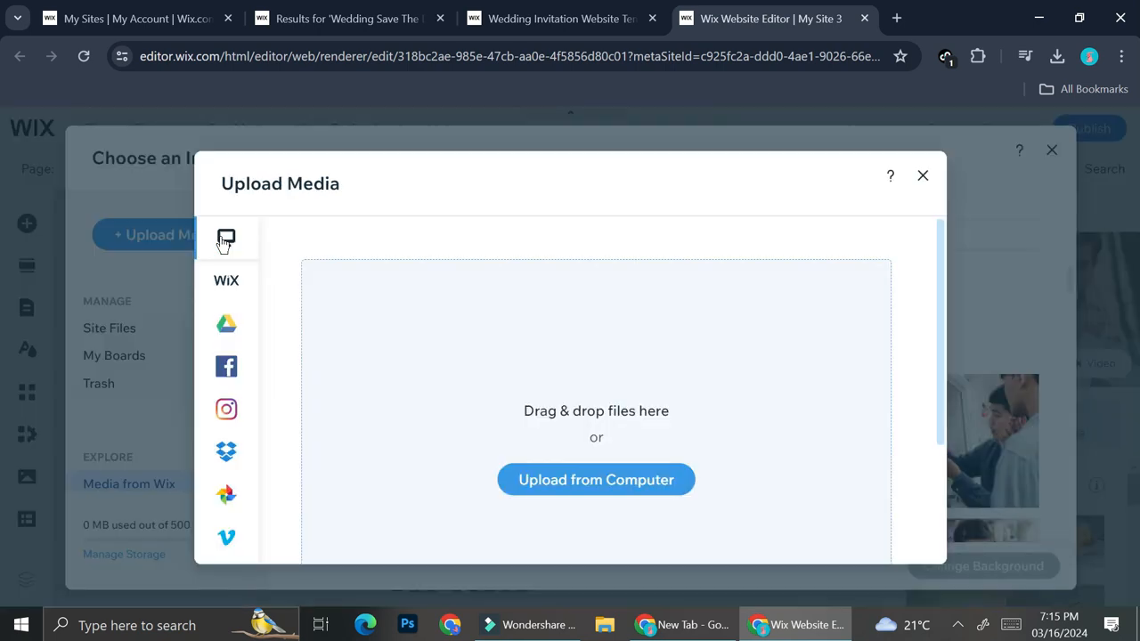
pyautogui.click(540, 494)
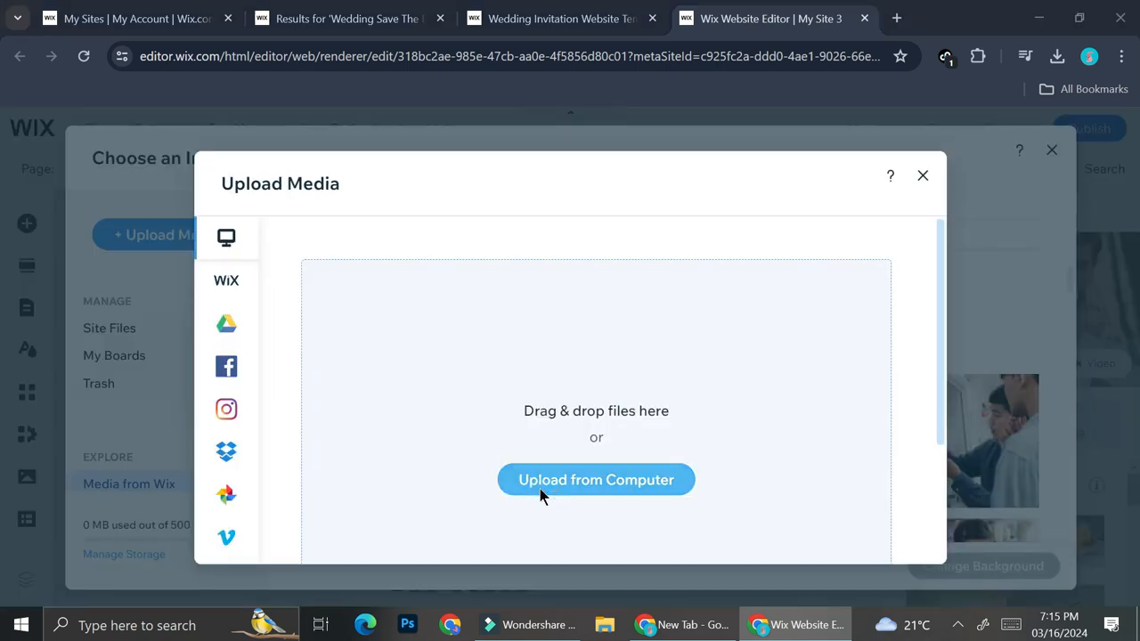
pyautogui.click(448, 312)
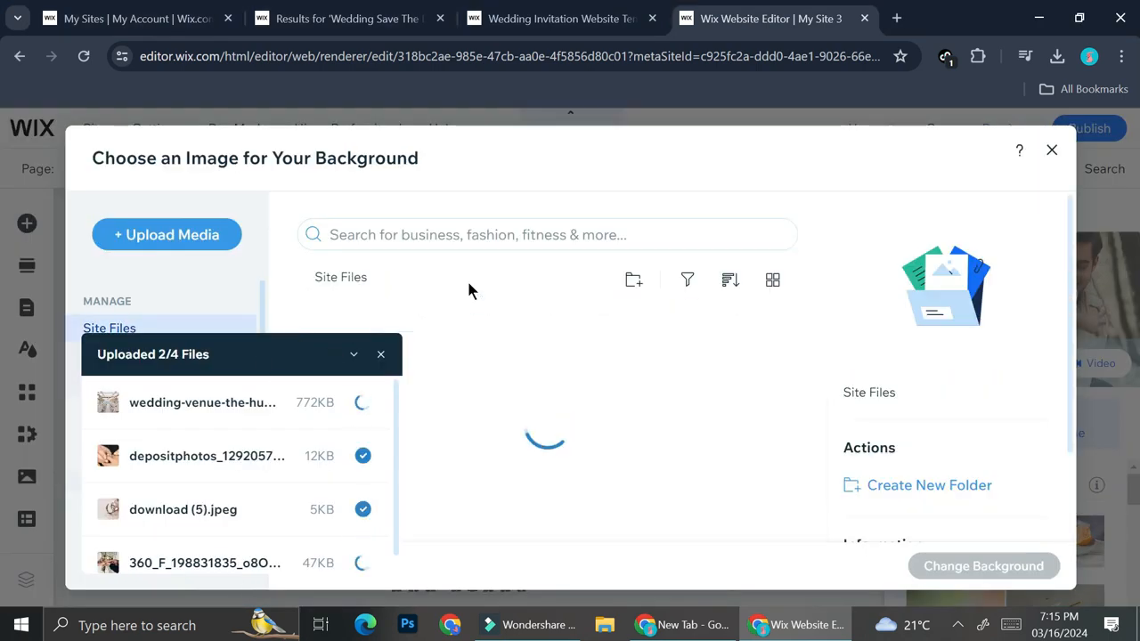
# Choose the uploaded 360_F_198831835 photo of joined hands as the Intro strip's background image
pyautogui.click(592, 392)
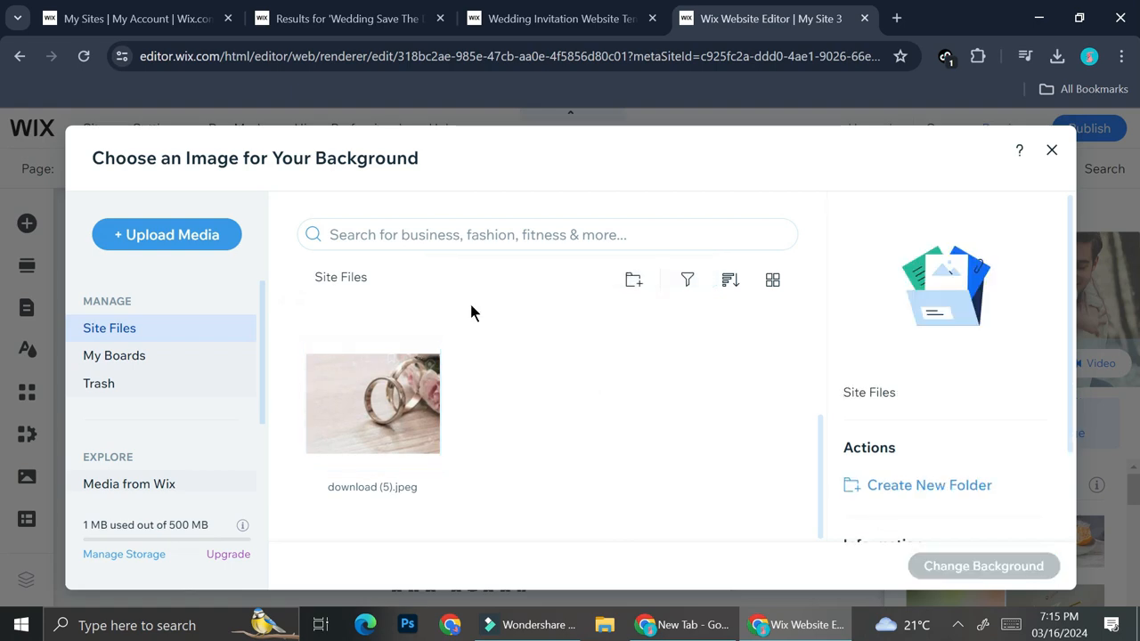
pyautogui.click(413, 398)
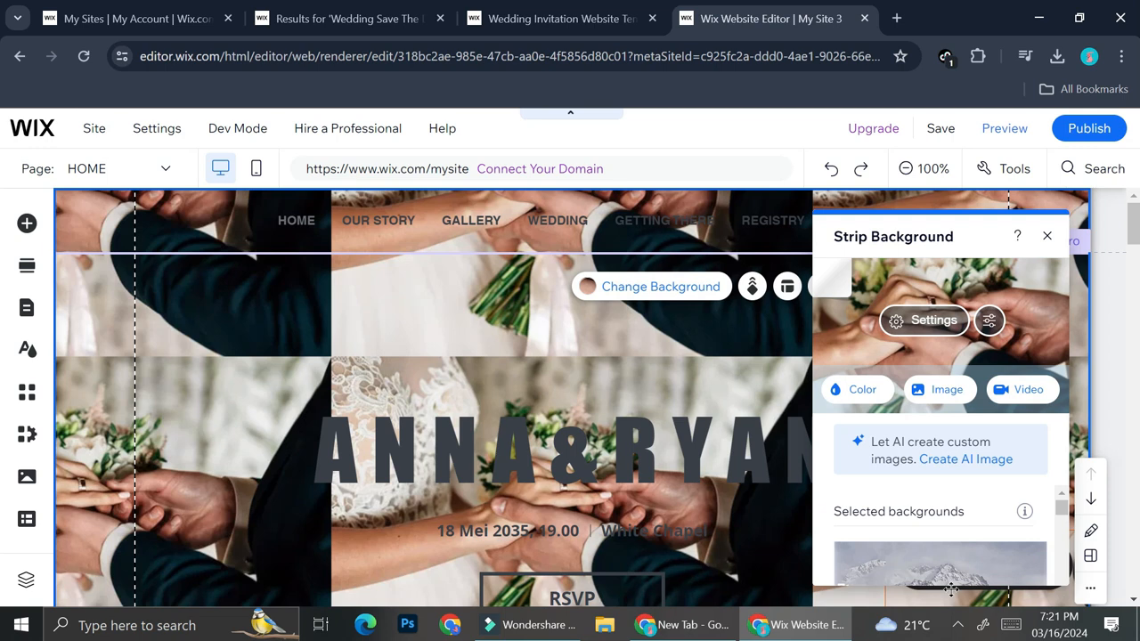
# Compare the Original size and Scale to fill options for the background image, apply Scale to fill, and close the image settings
pyautogui.click(945, 337)
pyautogui.scroll(-2, 971, 463)
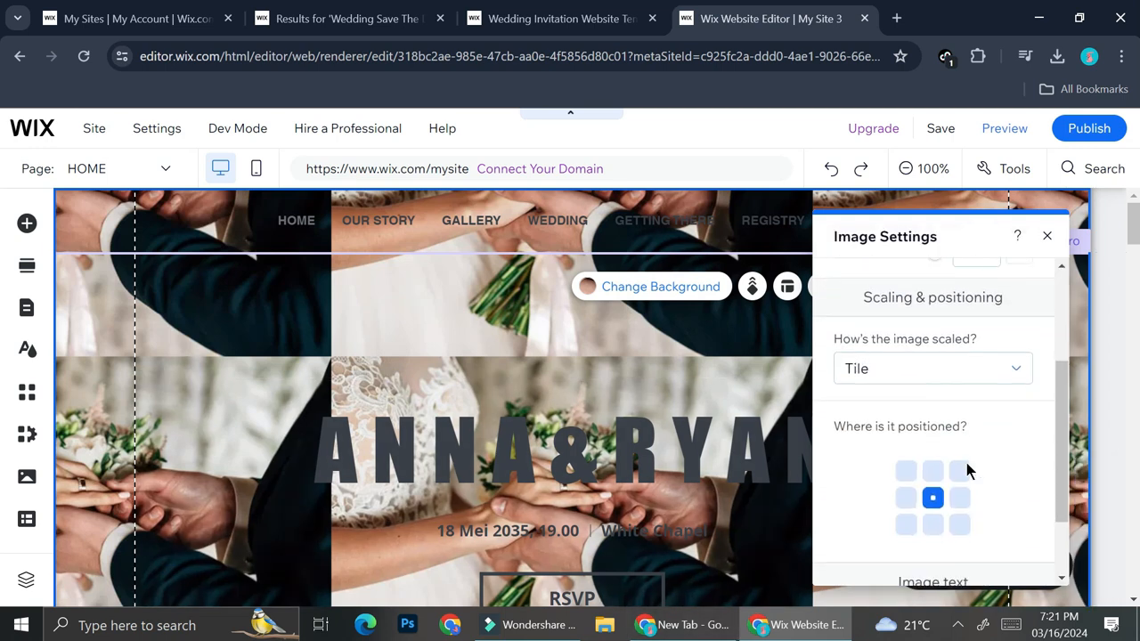
pyautogui.click(1013, 369)
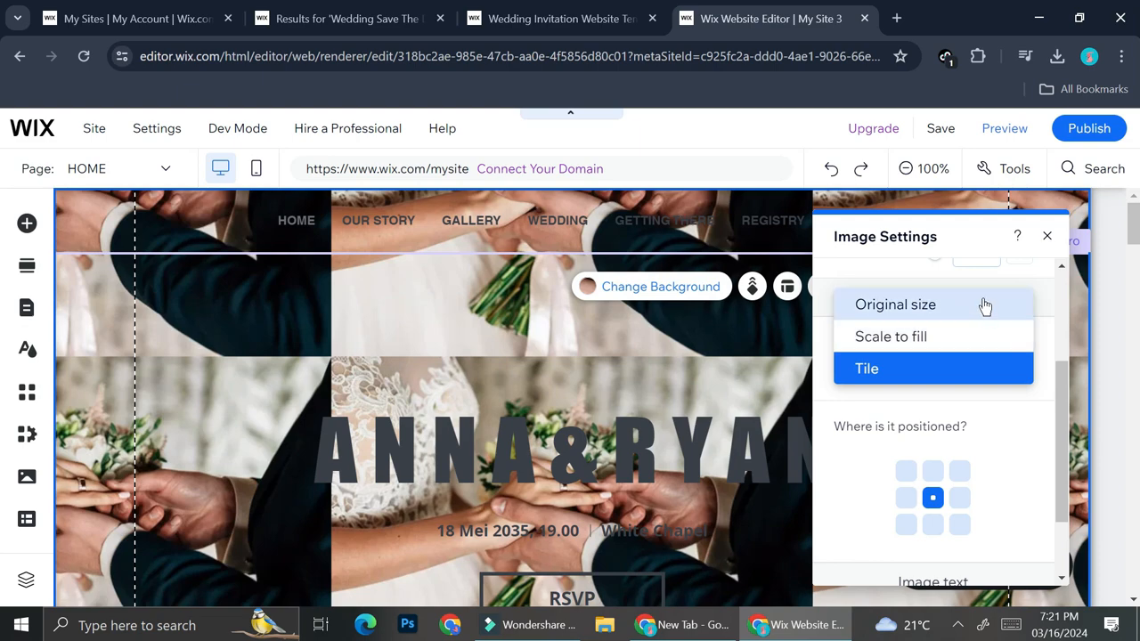
pyautogui.click(978, 336)
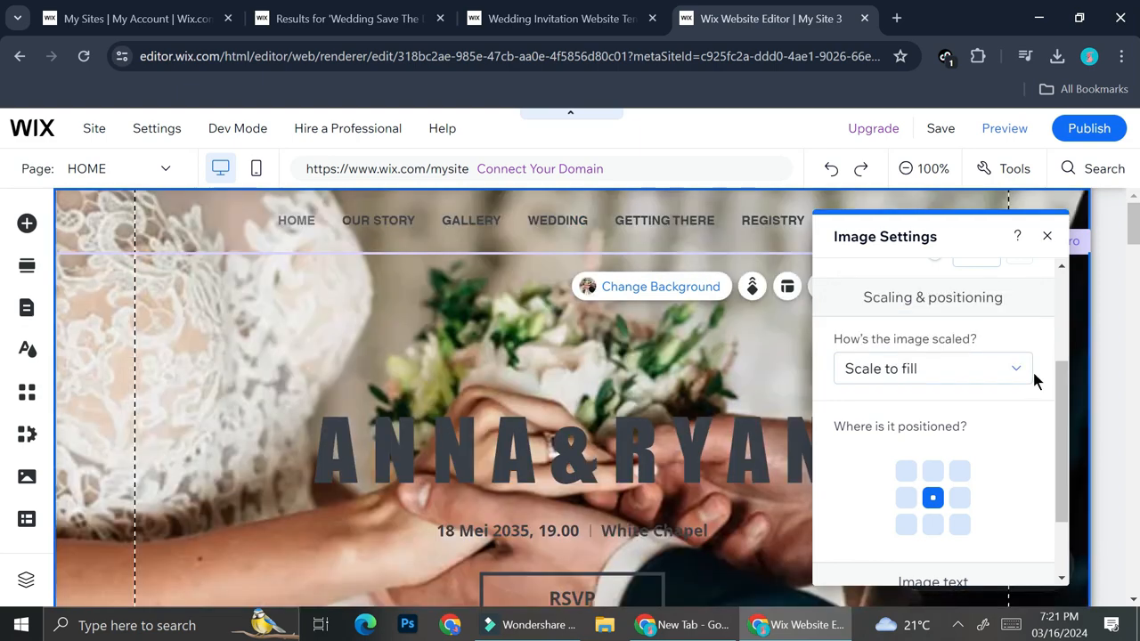
pyautogui.click(1026, 375)
pyautogui.click(1012, 346)
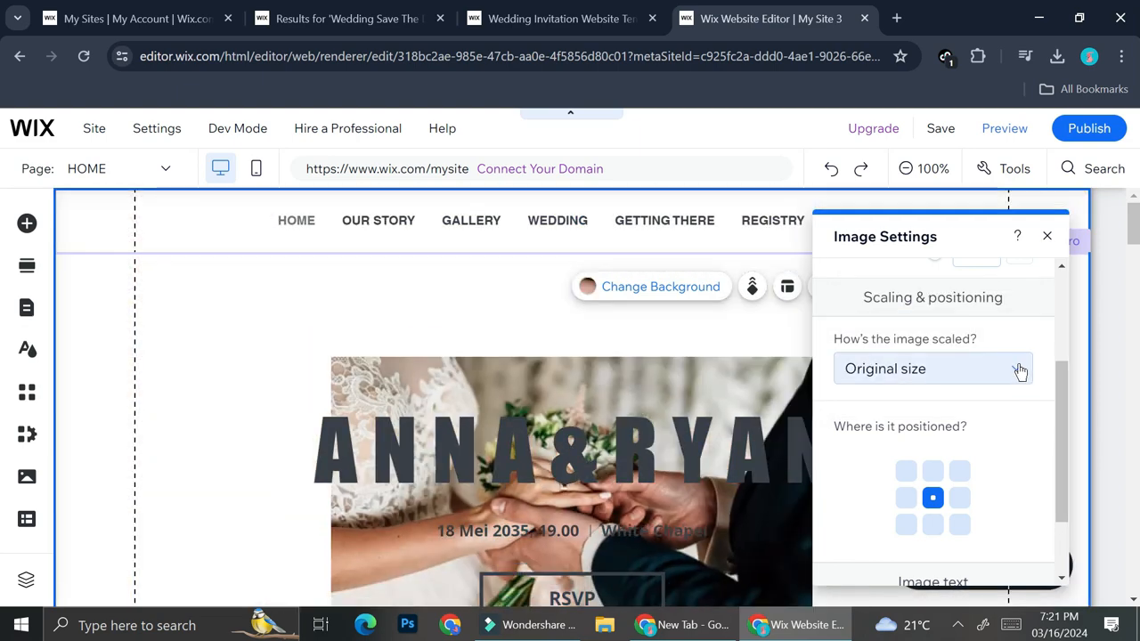
pyautogui.click(1022, 383)
pyautogui.click(947, 400)
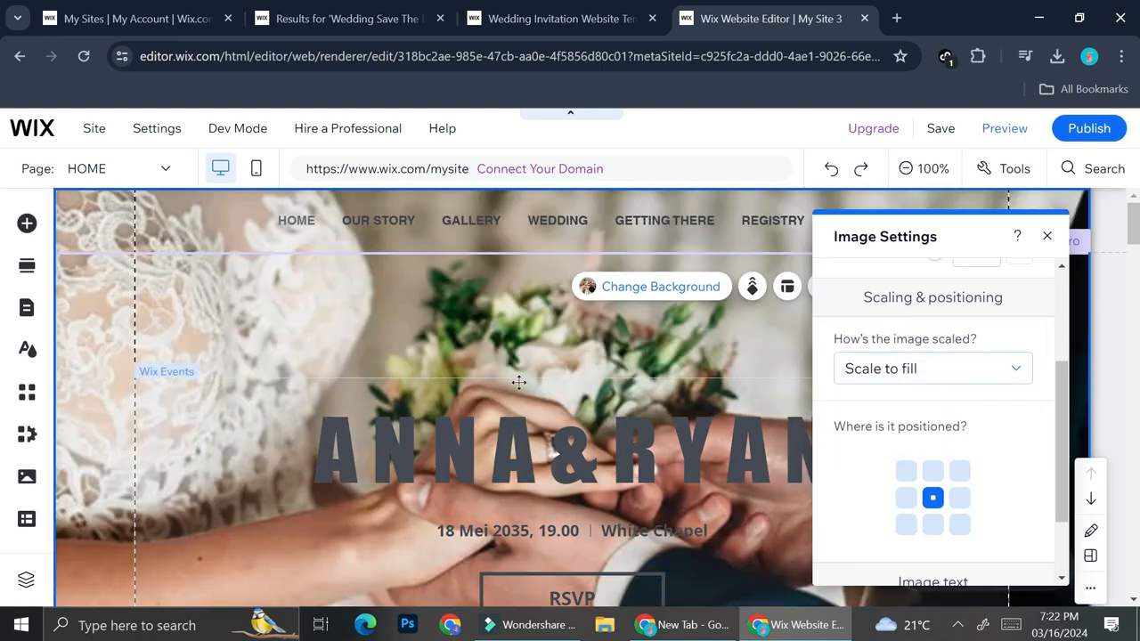
pyautogui.scroll(-2, 993, 445)
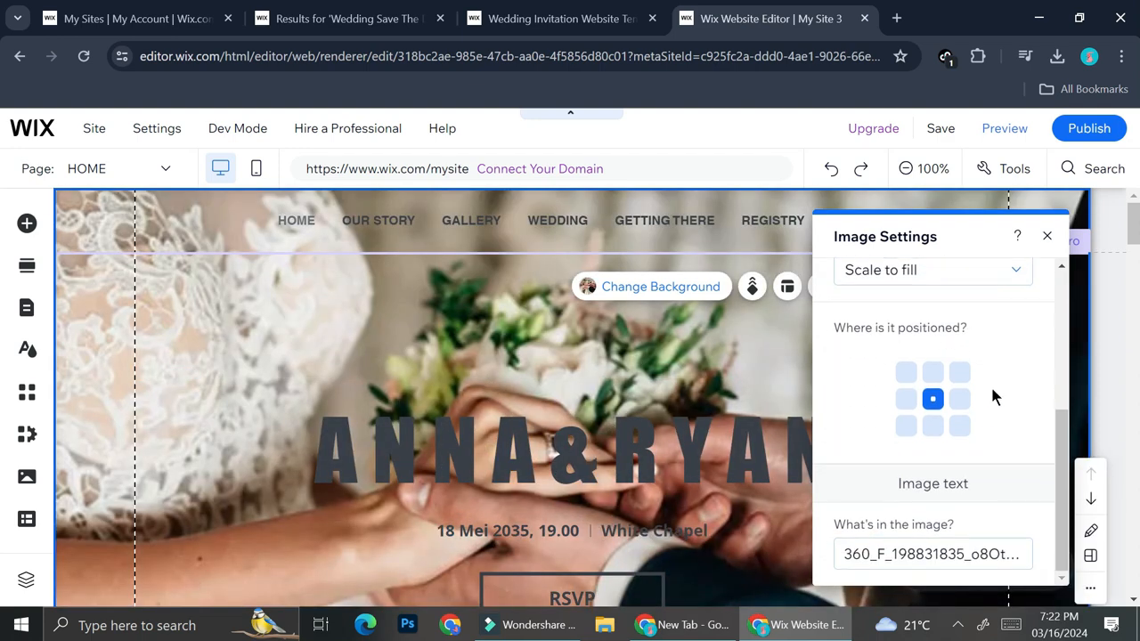
pyautogui.click(1095, 382)
# Select the Wix Events widget in the Intro section and open its published wedding event for management
pyautogui.click(720, 457)
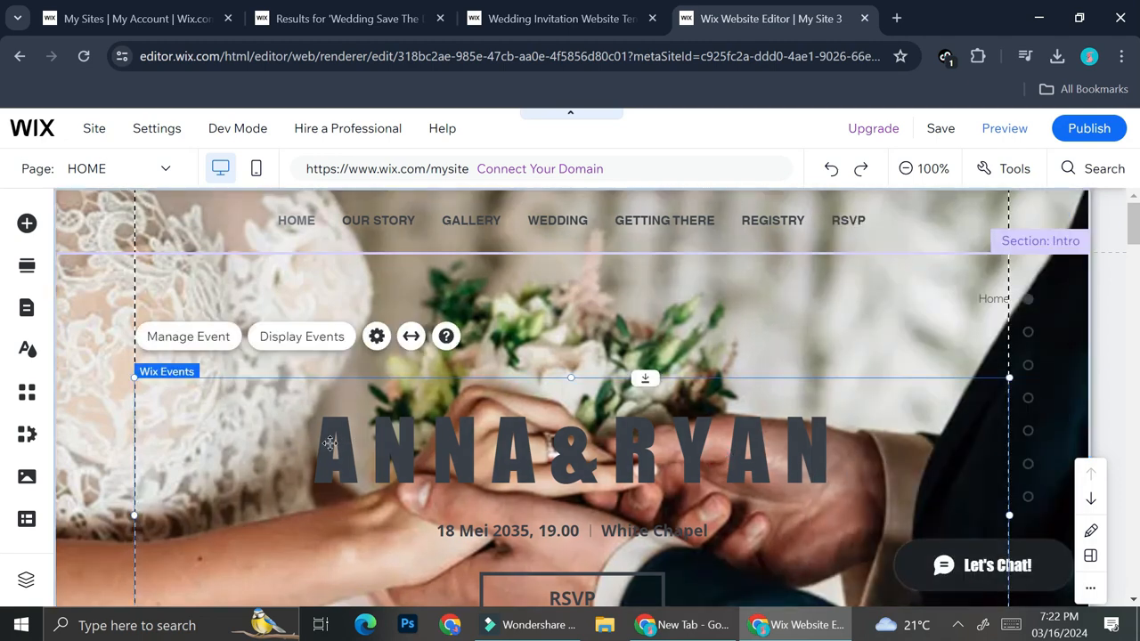
pyautogui.scroll(-1, 726, 375)
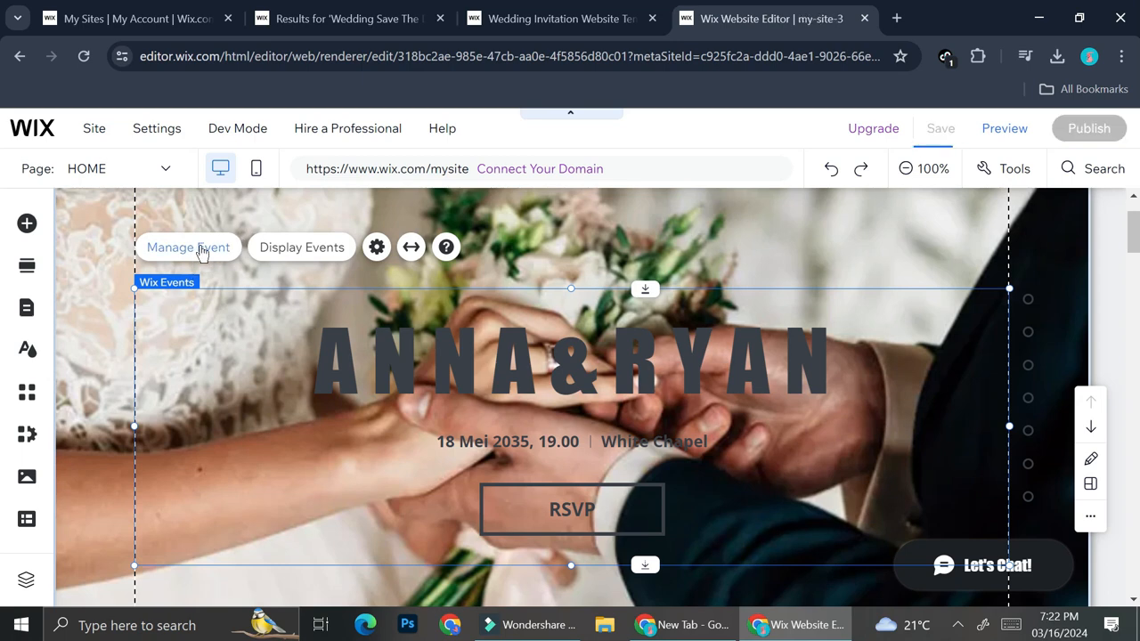
pyautogui.click(200, 250)
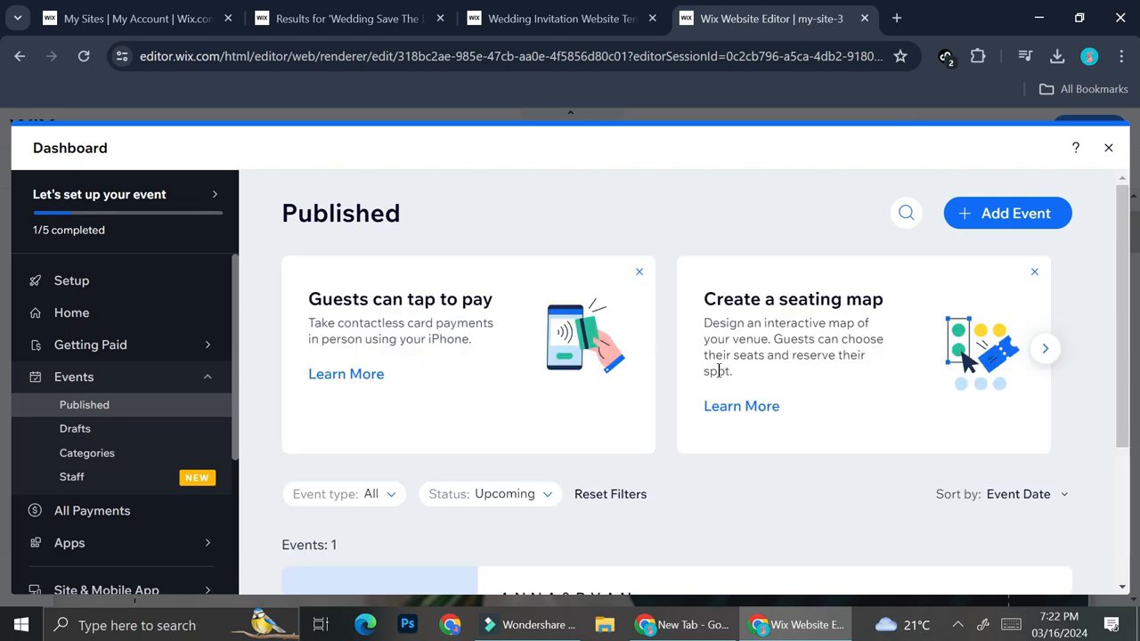
pyautogui.scroll(-2, 702, 440)
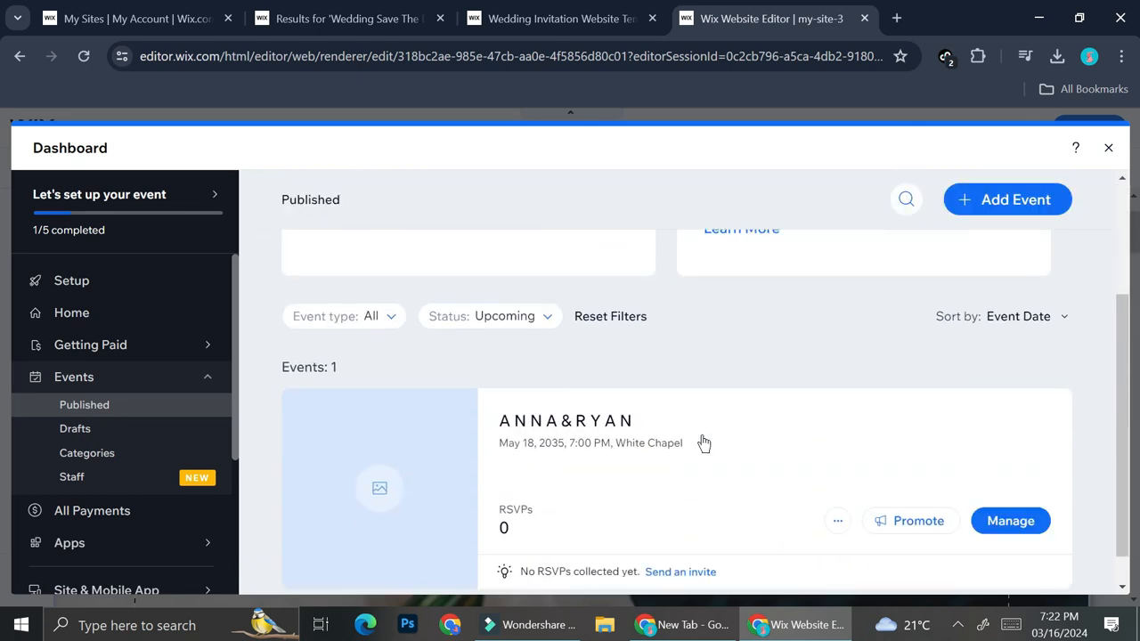
pyautogui.scroll(-1, 704, 443)
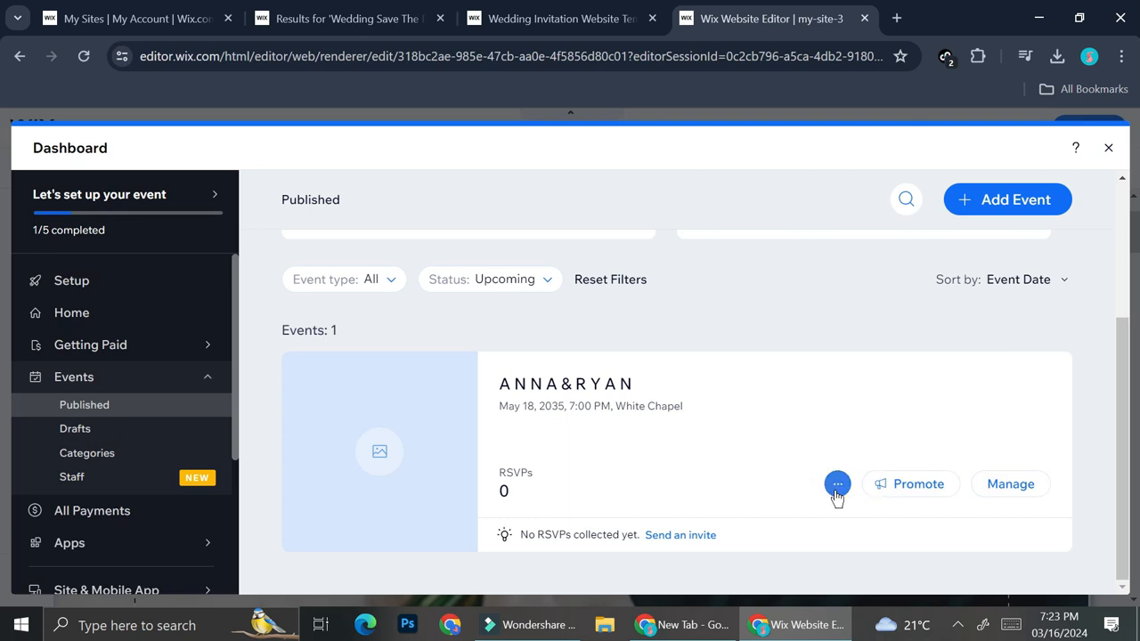
pyautogui.click(989, 486)
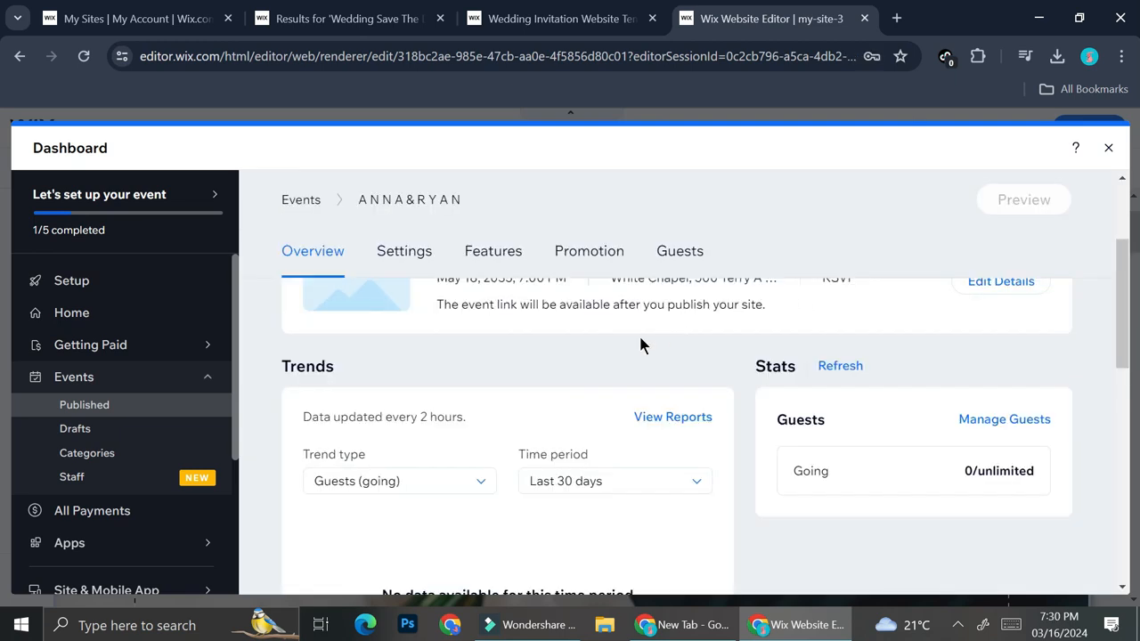
# Open the event's details for editing and rename the event with the new couple's first names followed by 'S WEDDING
pyautogui.scroll(3, 639, 345)
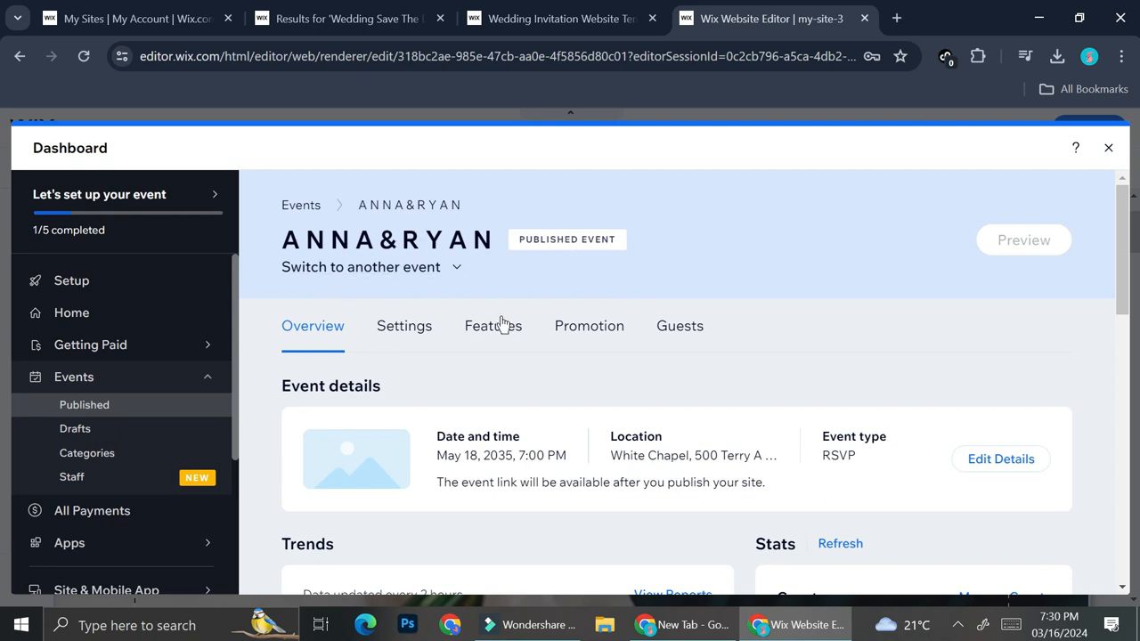
pyautogui.scroll(-1, 516, 363)
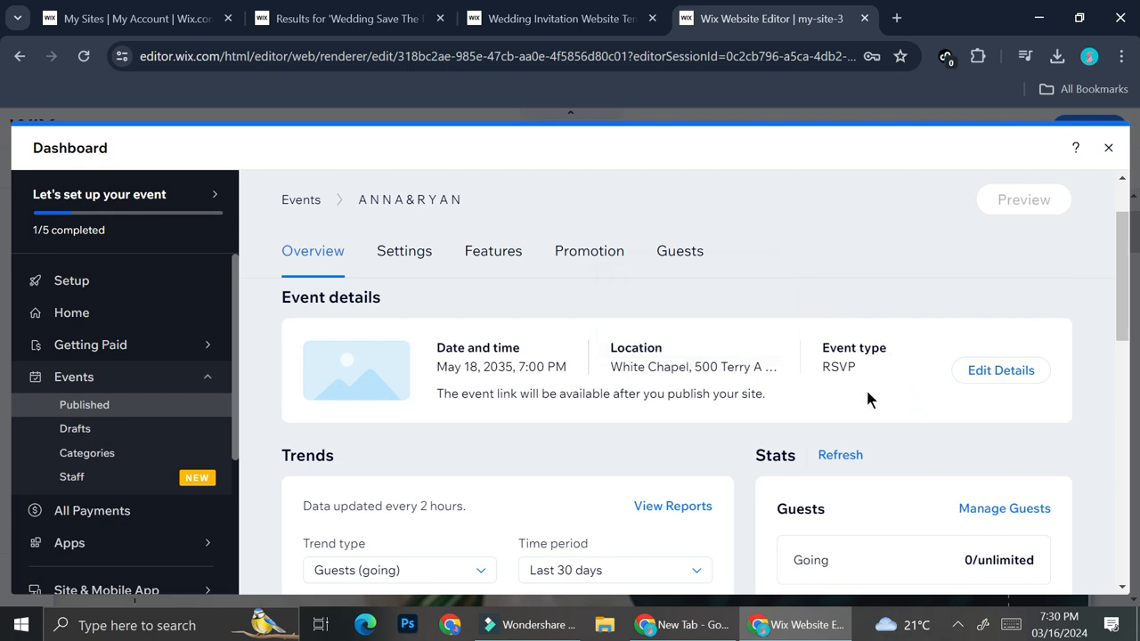
pyautogui.click(977, 379)
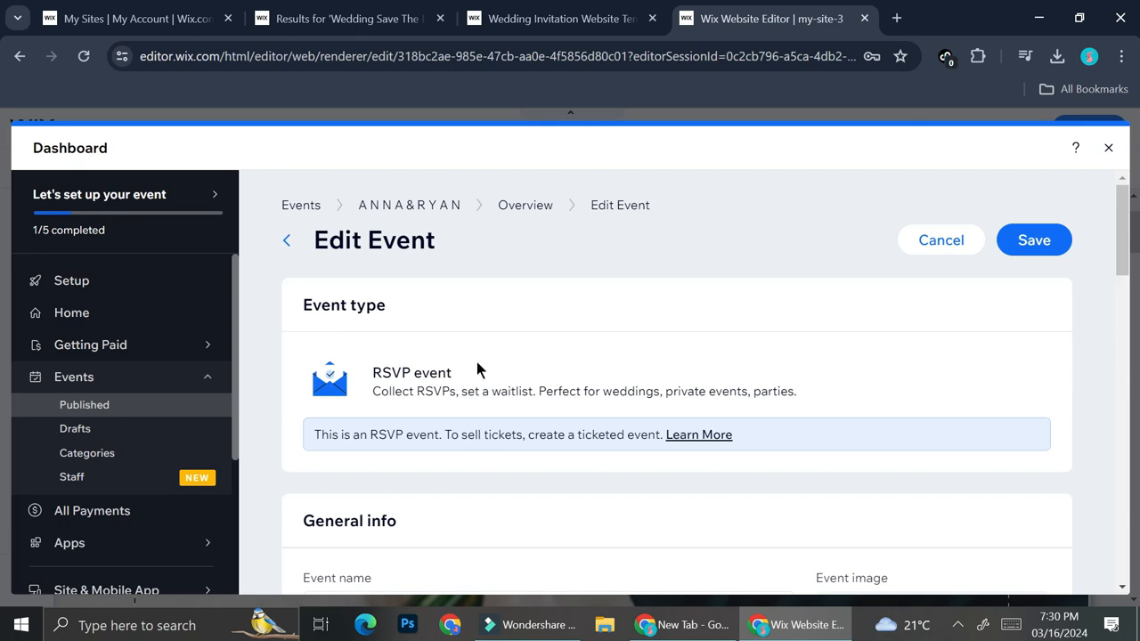
pyautogui.scroll(-3, 476, 367)
pyautogui.tripleClick(457, 343)
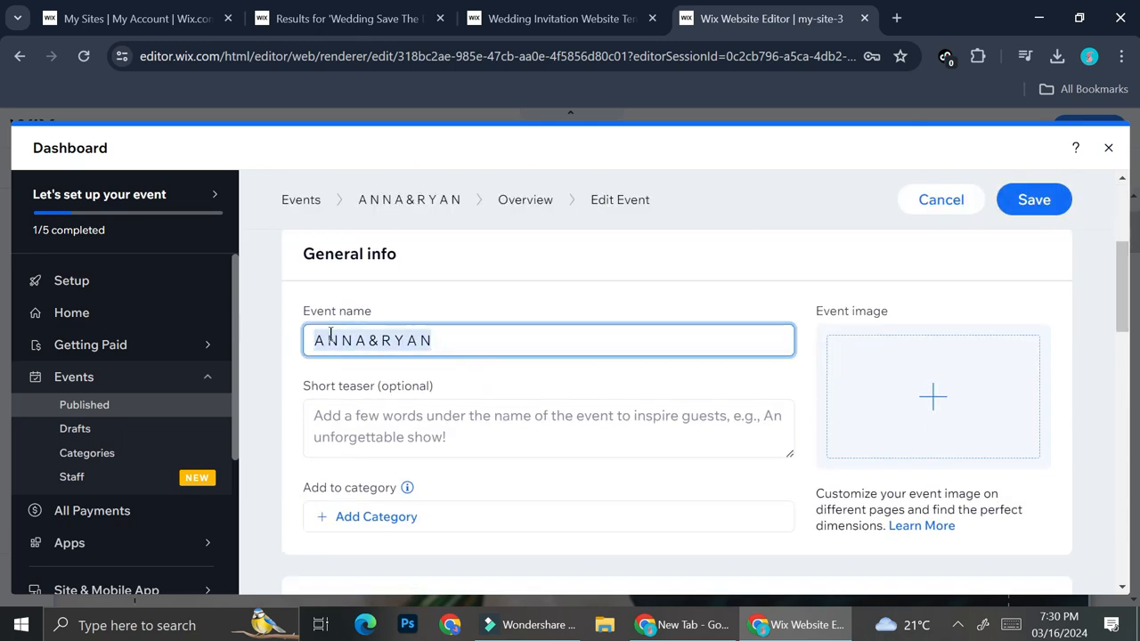
pyautogui.write("CLARA & WILLIAM'S WEDDING")
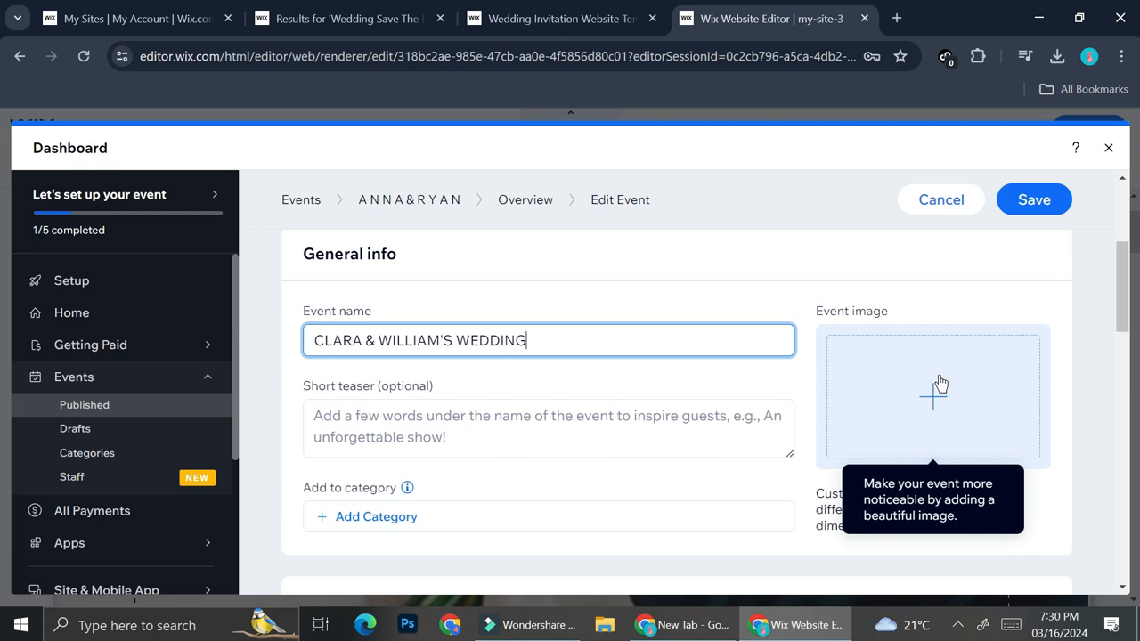
# Set the event's start date to May 22, 2024, keeping the 7:00 PM start time
pyautogui.scroll(-3, 729, 320)
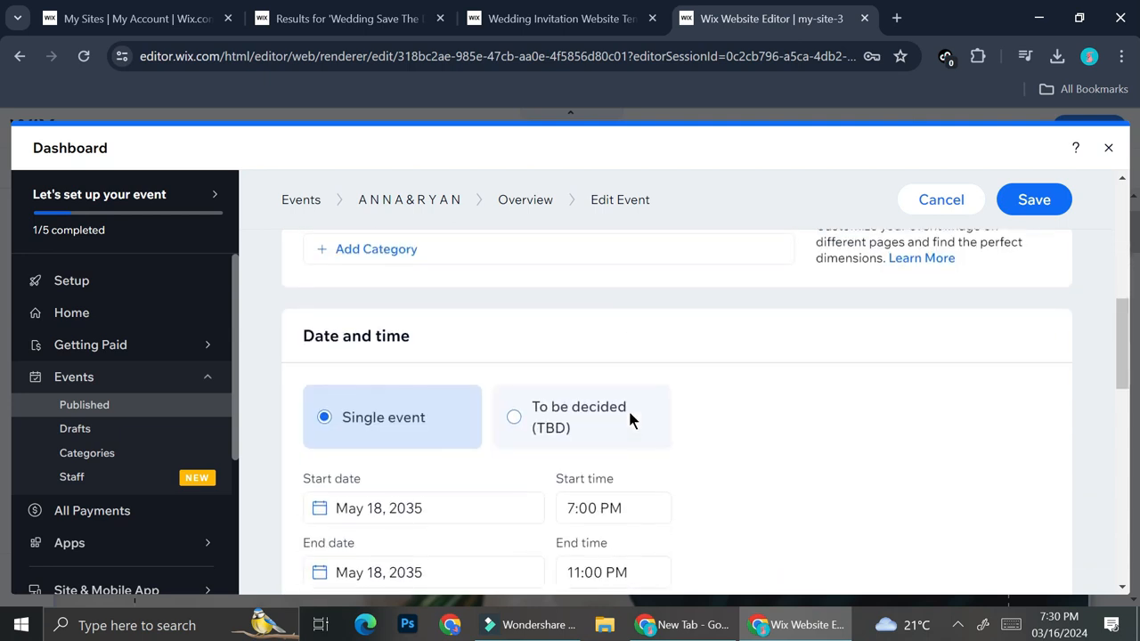
pyautogui.scroll(-1, 437, 396)
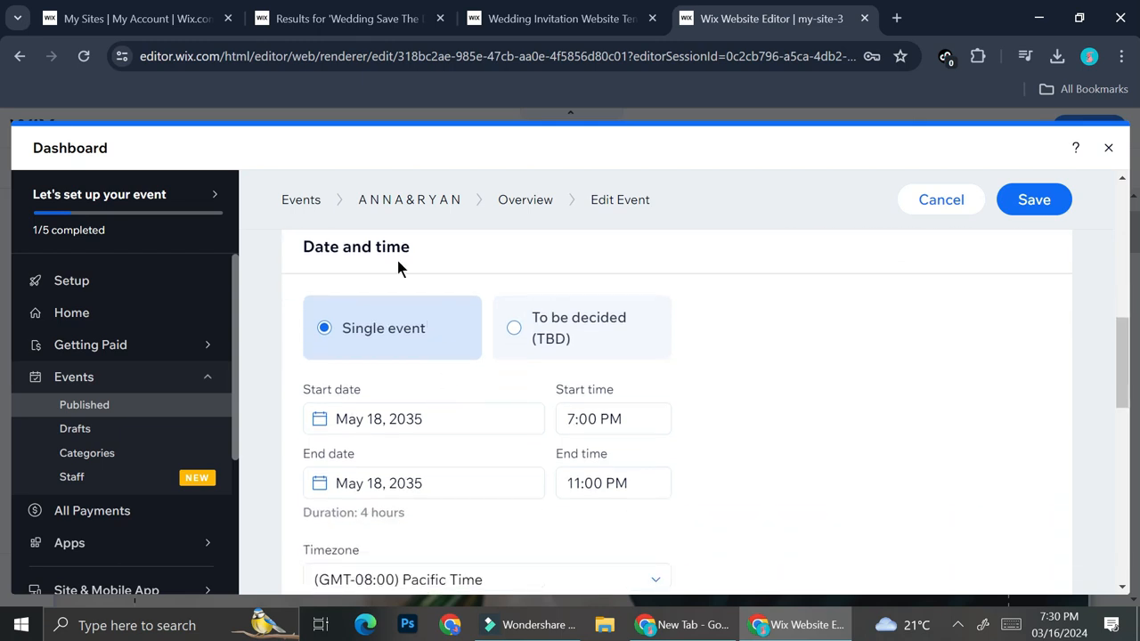
pyautogui.scroll(-1, 425, 342)
pyautogui.click(434, 331)
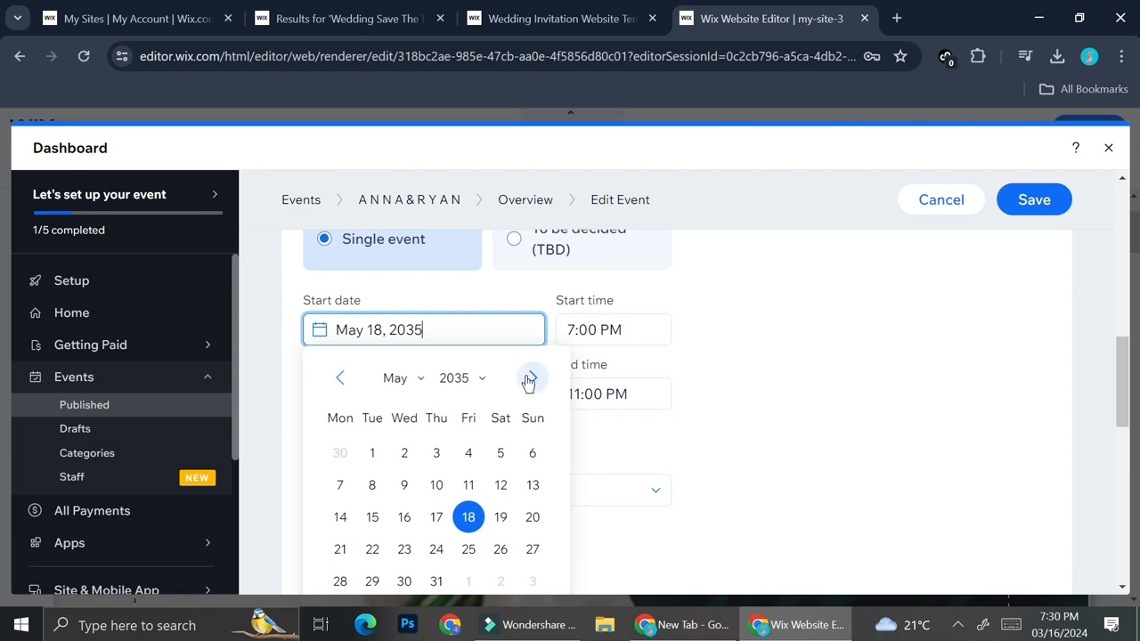
pyautogui.click(470, 382)
pyautogui.scroll(1, 492, 477)
pyautogui.scroll(1, 491, 473)
pyautogui.scroll(-5, 490, 473)
pyautogui.click(473, 468)
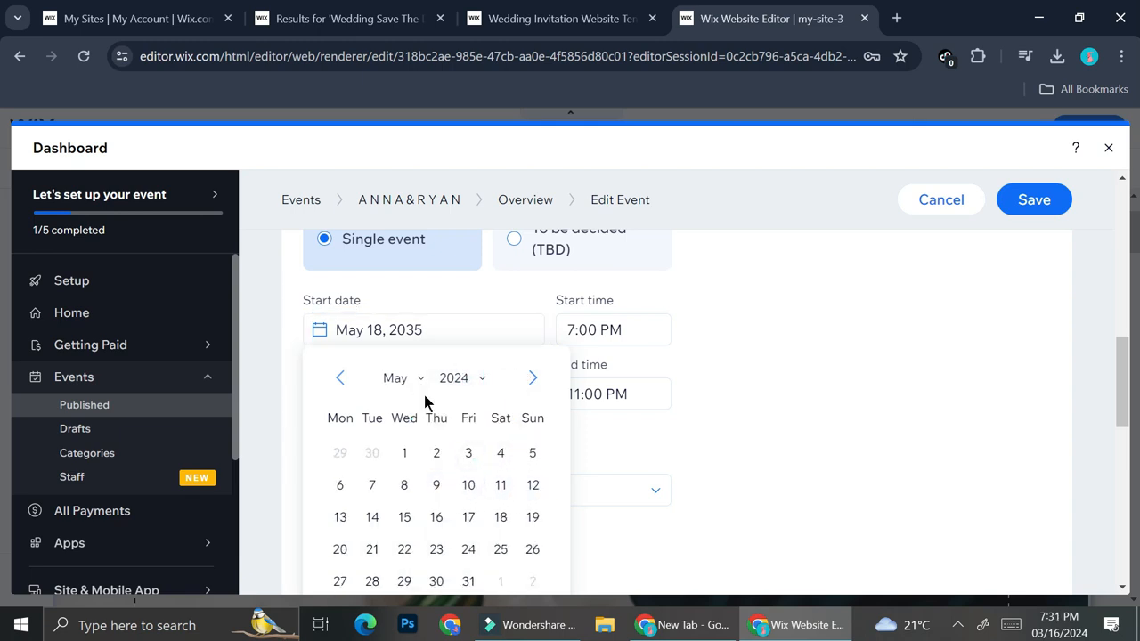
pyautogui.click(404, 550)
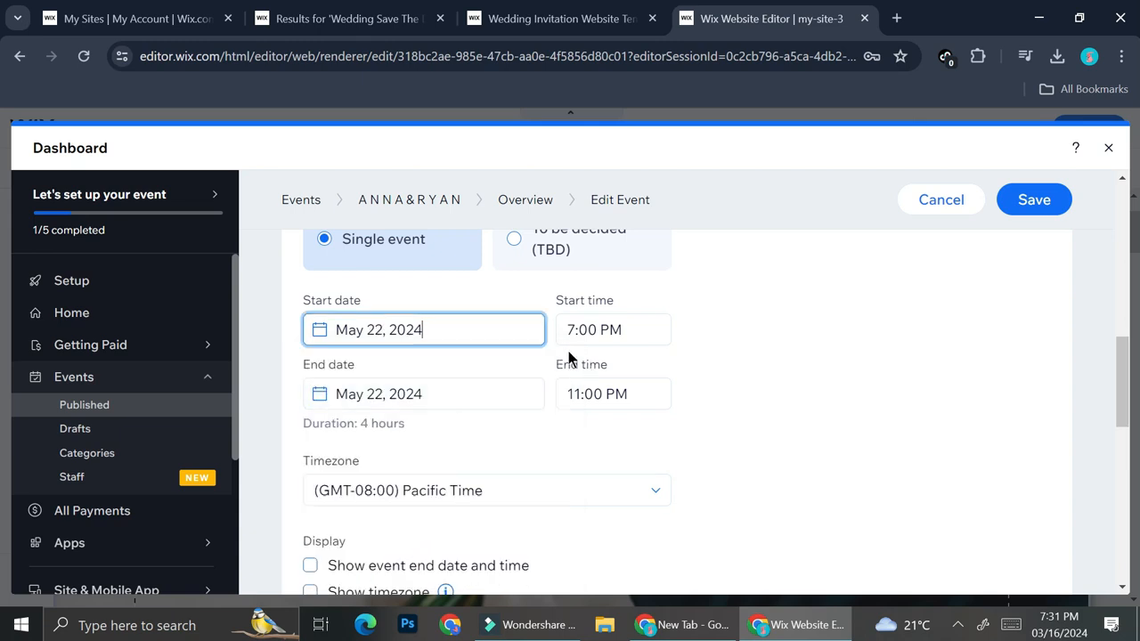
pyautogui.click(609, 331)
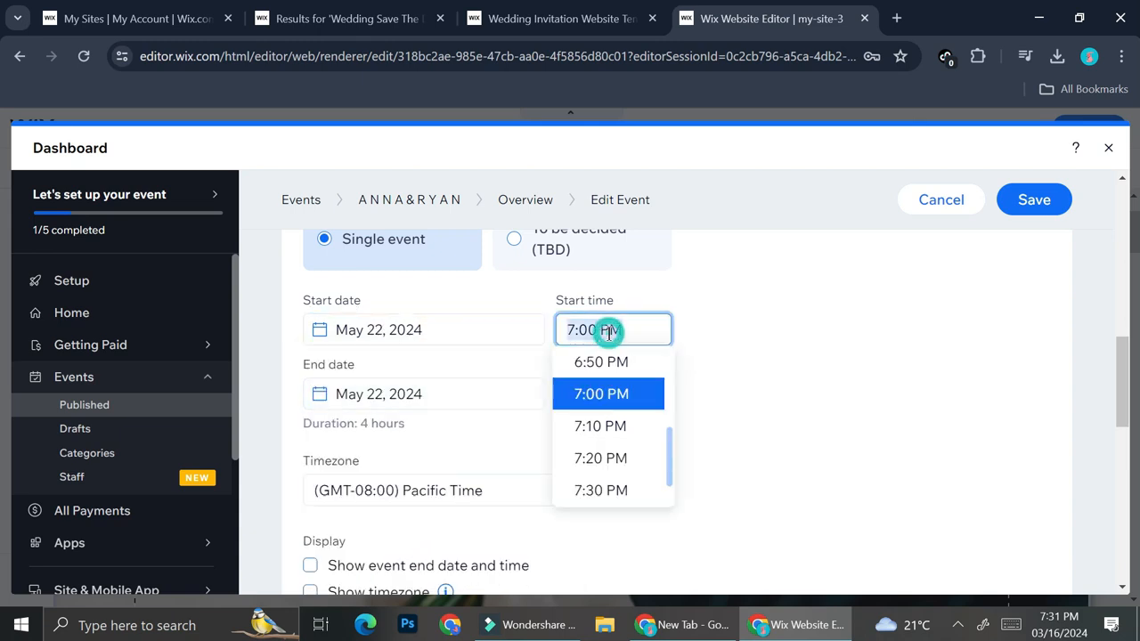
pyautogui.click(693, 396)
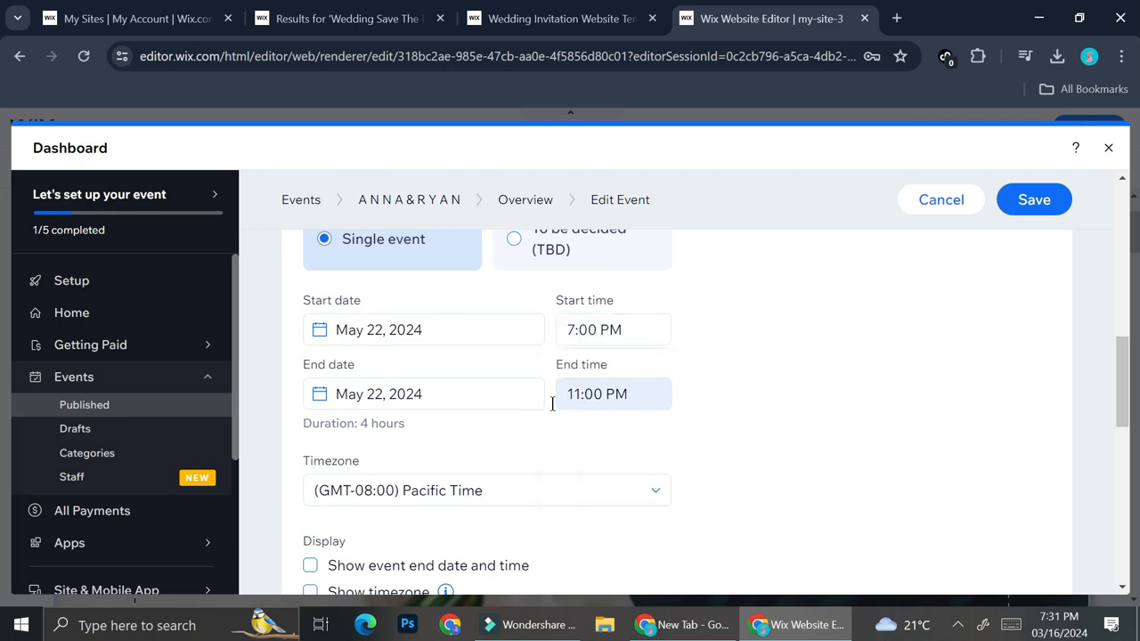
# Set the event's timezone to (GMT+07:00) Jakarta
pyautogui.scroll(-2, 514, 420)
pyautogui.click(537, 325)
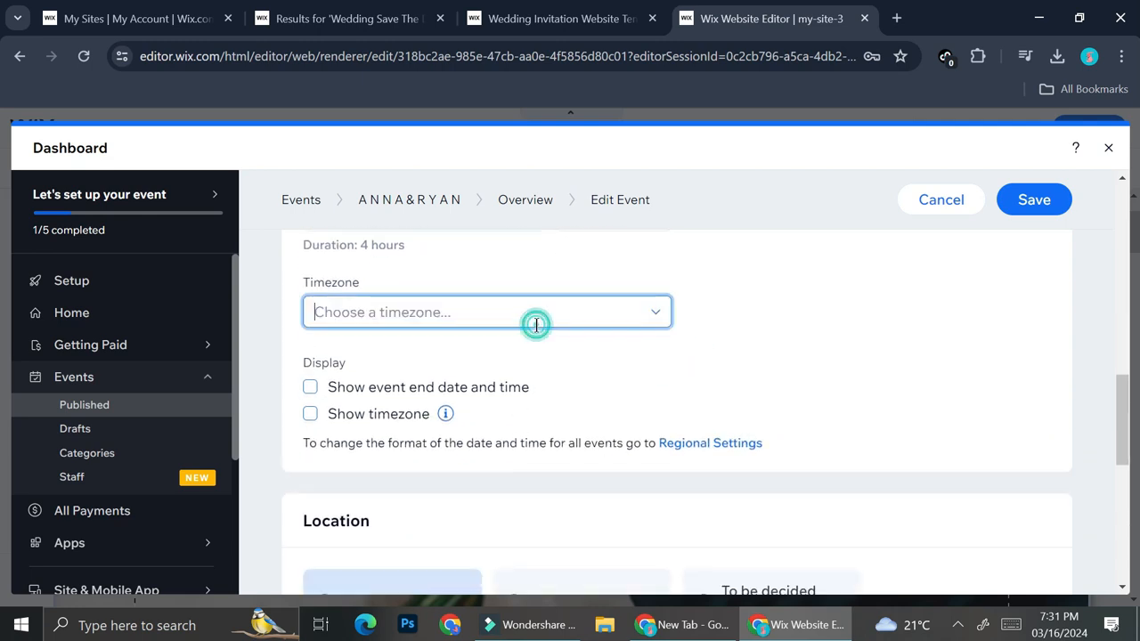
pyautogui.click(648, 375)
pyautogui.click(634, 316)
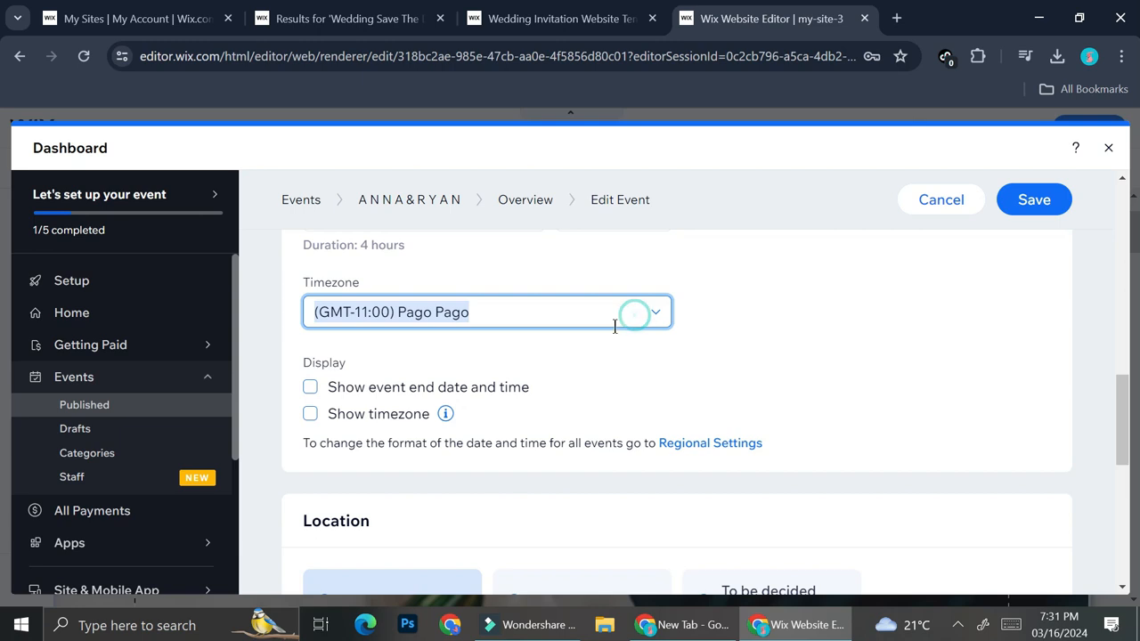
pyautogui.click(583, 384)
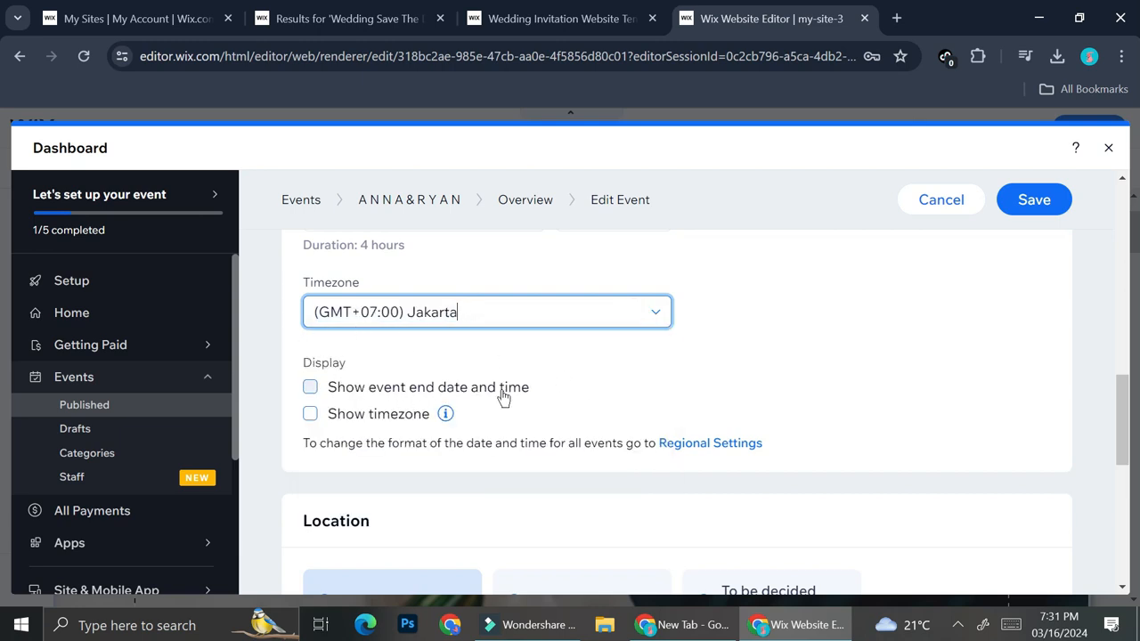
# Enable the display options for showing the event end date and time and the timezone
pyautogui.scroll(-1, 549, 392)
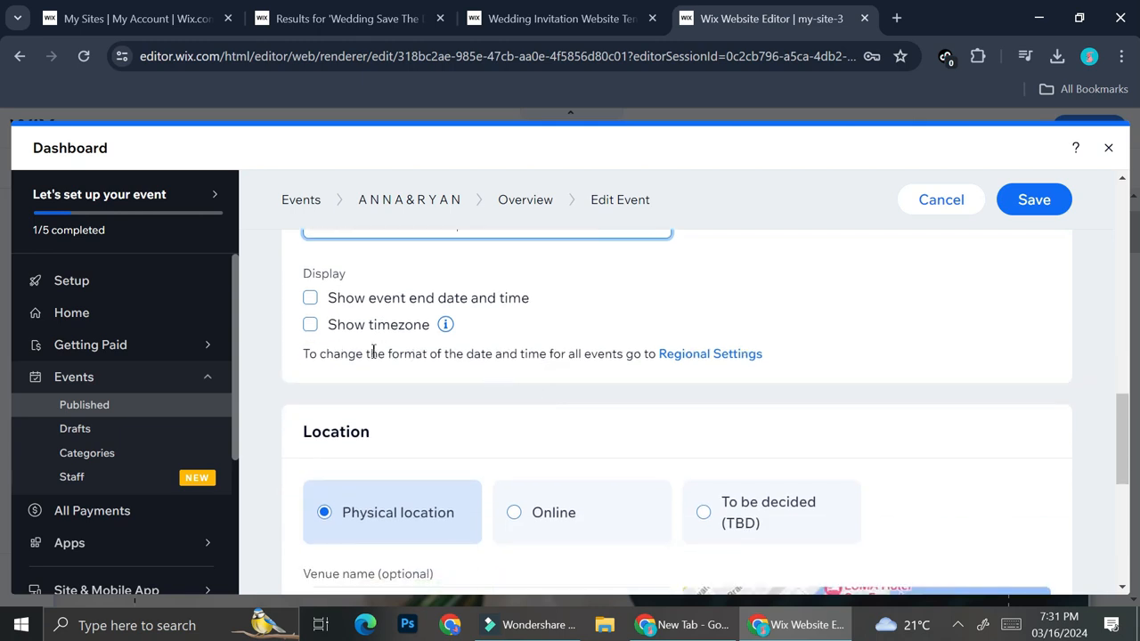
pyautogui.click(312, 300)
pyautogui.click(318, 324)
# Review the event's physical location settings, including the venue name and address, and the optional event description
pyautogui.scroll(-2, 447, 360)
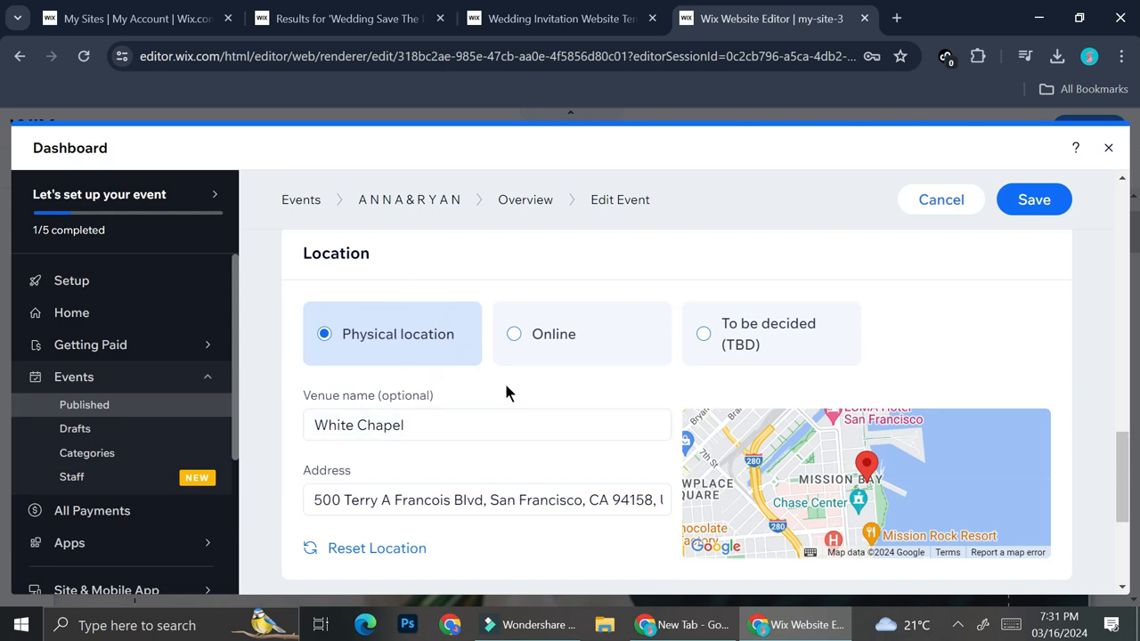
pyautogui.scroll(-1, 428, 343)
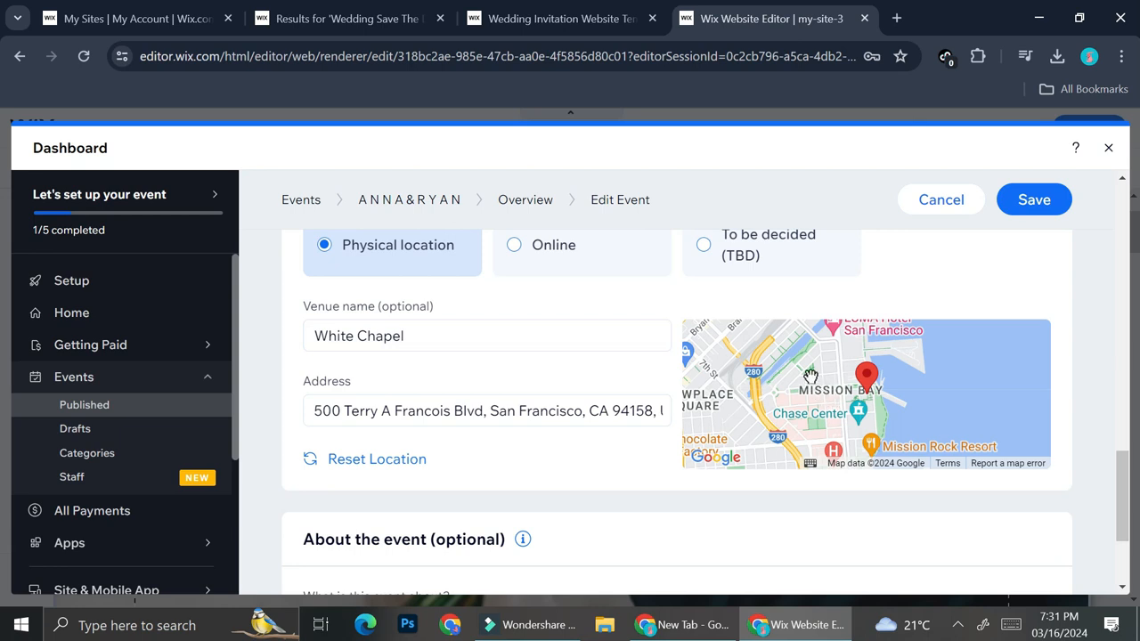
pyautogui.click(578, 342)
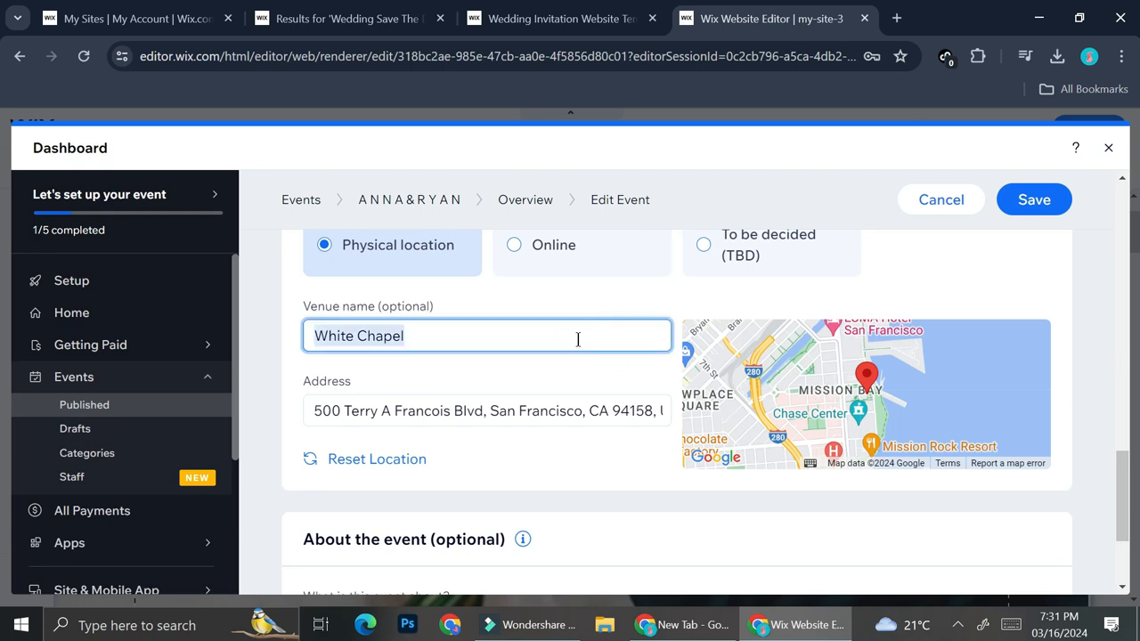
pyautogui.click(463, 412)
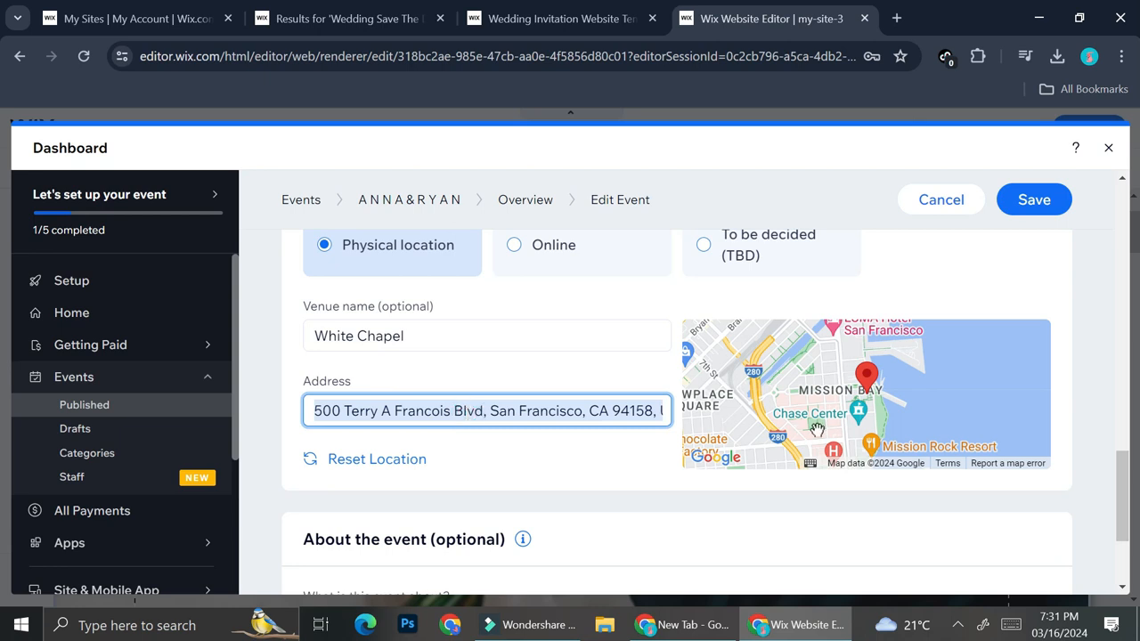
pyautogui.scroll(-2, 581, 424)
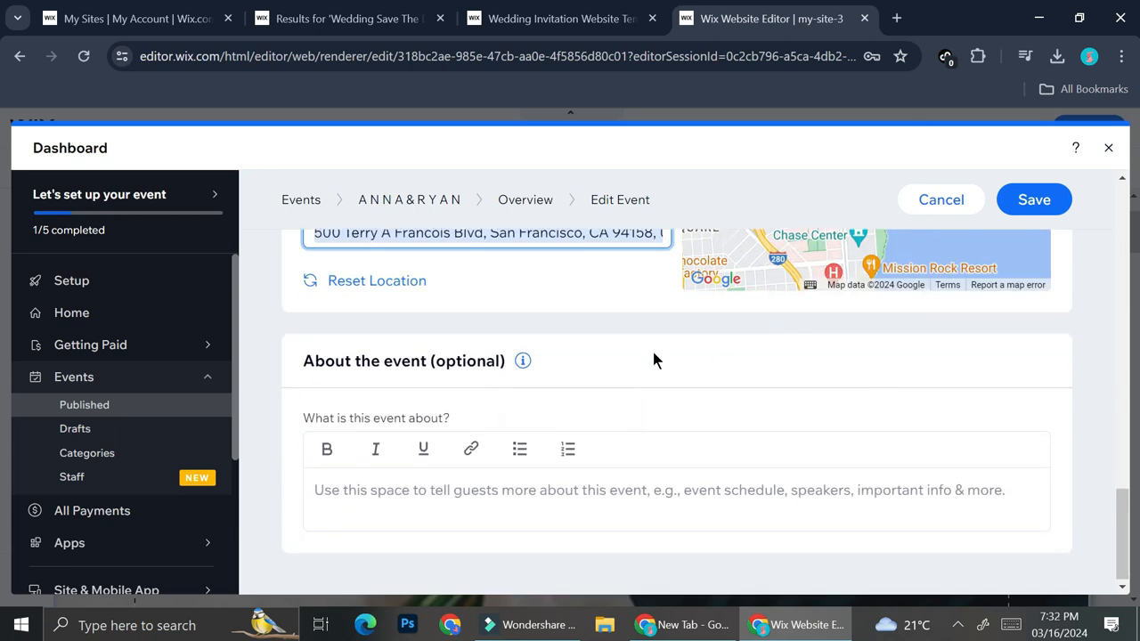
# Save the edited wedding event details
pyautogui.scroll(10, 802, 356)
pyautogui.click(1031, 242)
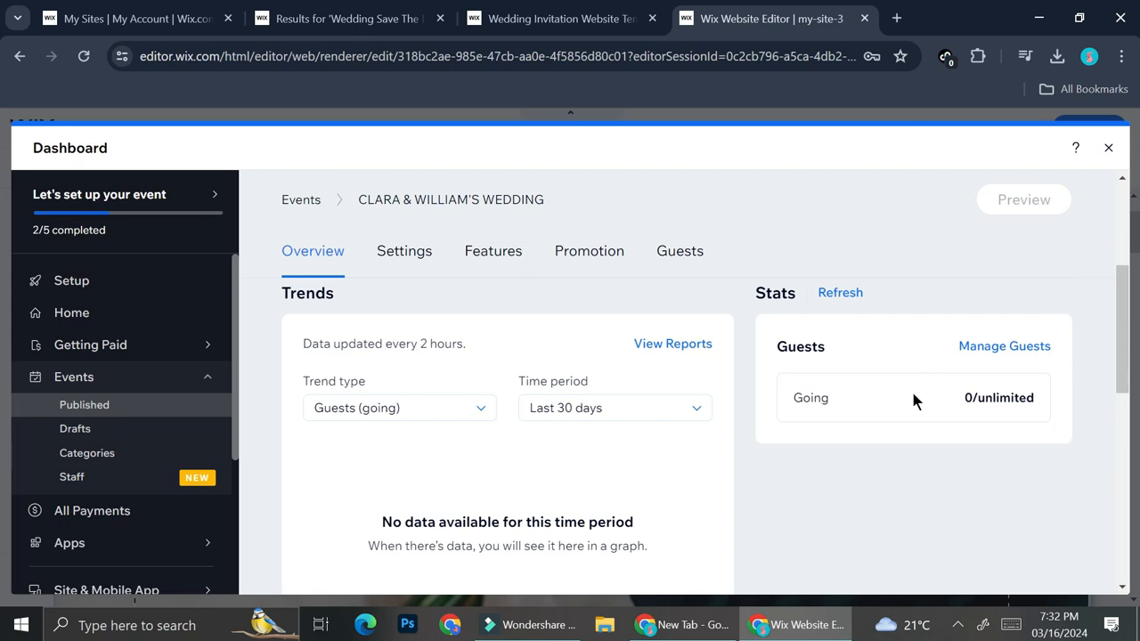
# Open the event's custom registration form and enable the option letting guests RSVP "No"
pyautogui.scroll(-4, 564, 431)
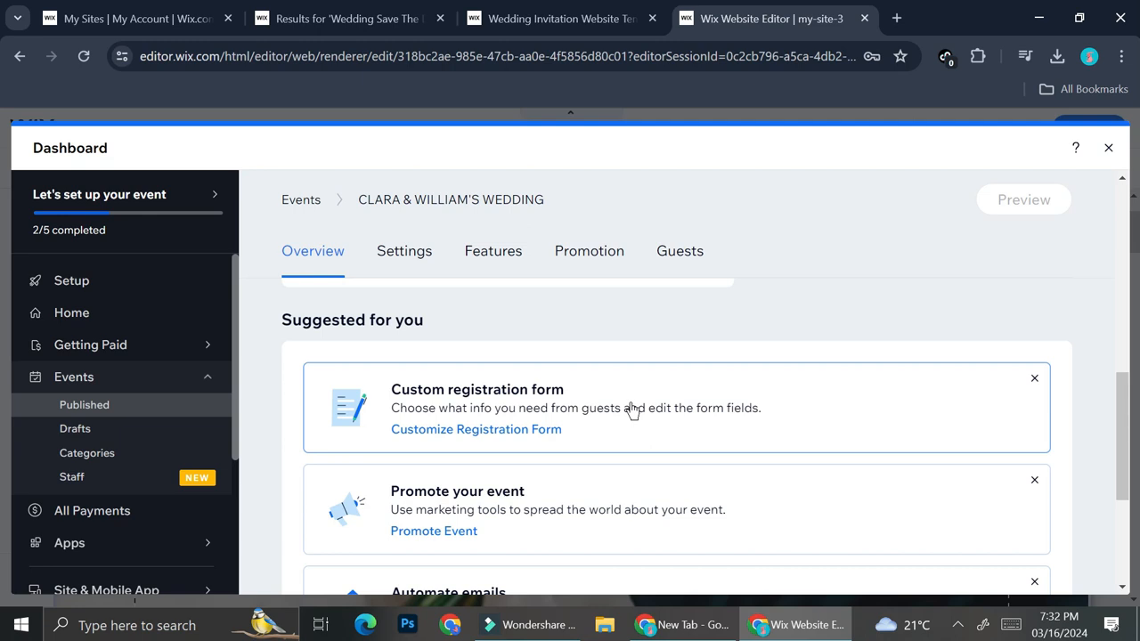
pyautogui.click(632, 410)
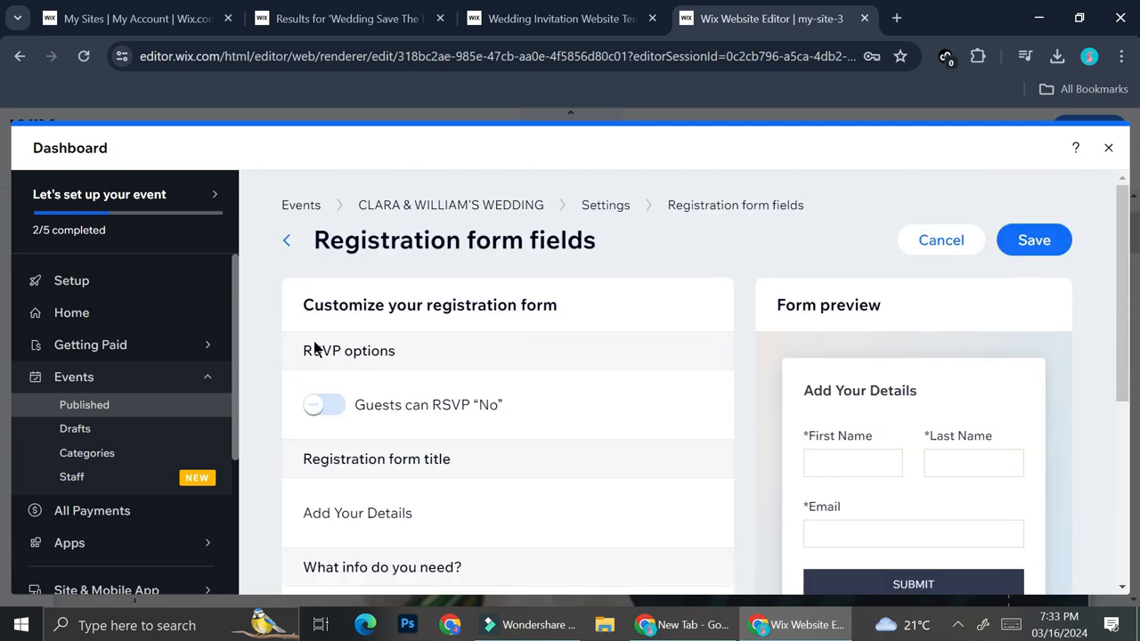
pyautogui.click(322, 404)
pyautogui.scroll(-1, 481, 405)
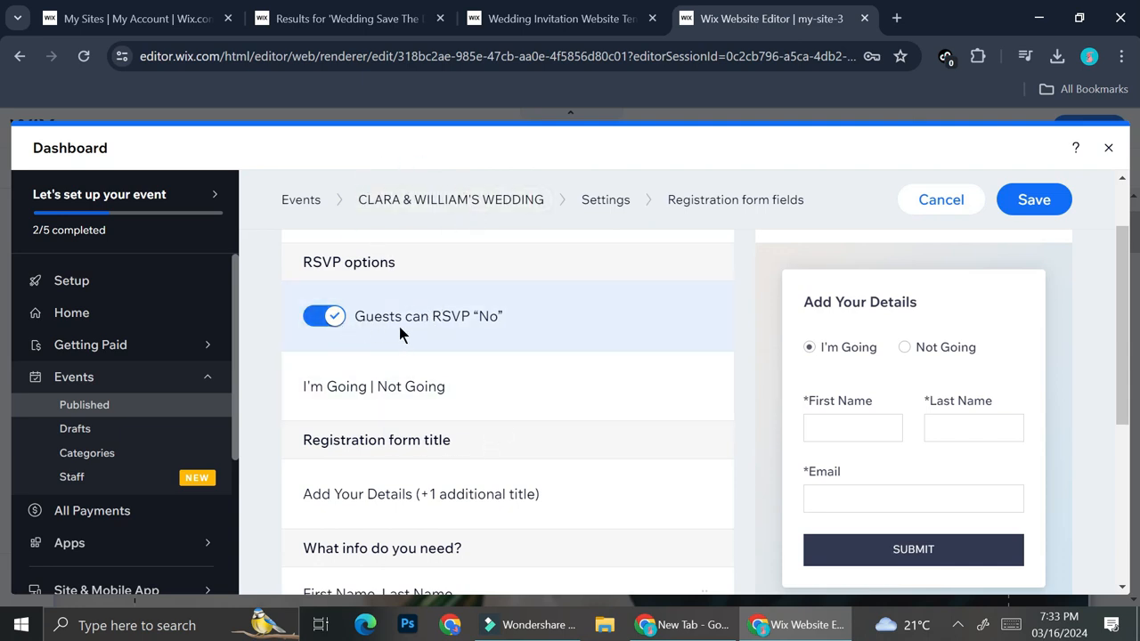
# Review the editable RSVP answer texts, the positive and negative response titles, and the email field label of the registration form
pyautogui.scroll(-1, 440, 339)
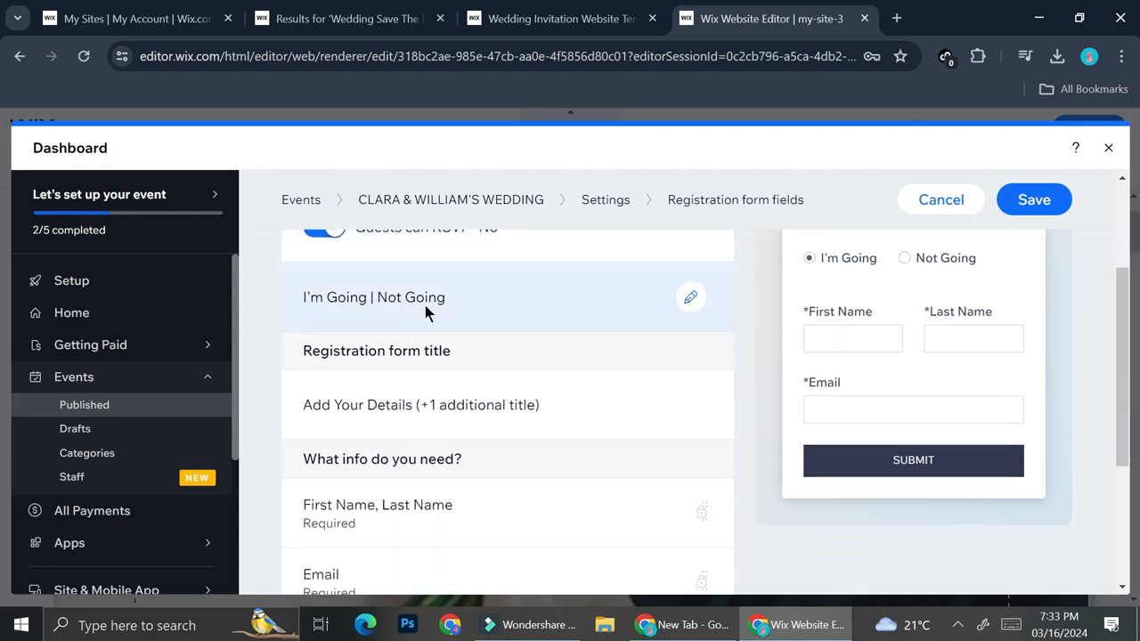
pyautogui.click(690, 296)
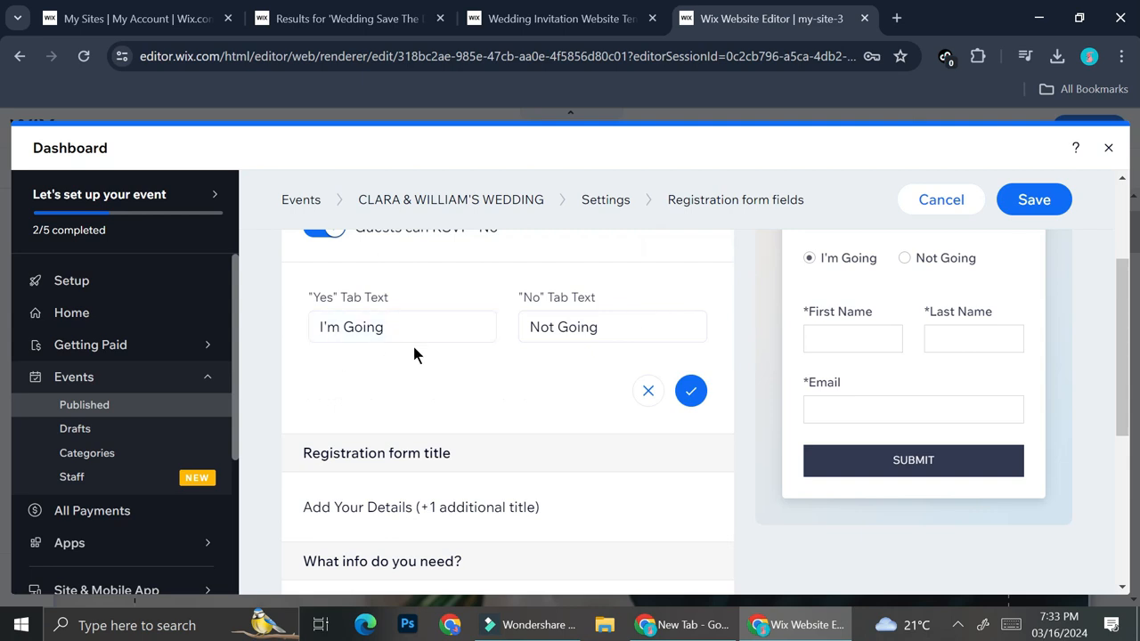
pyautogui.click(647, 391)
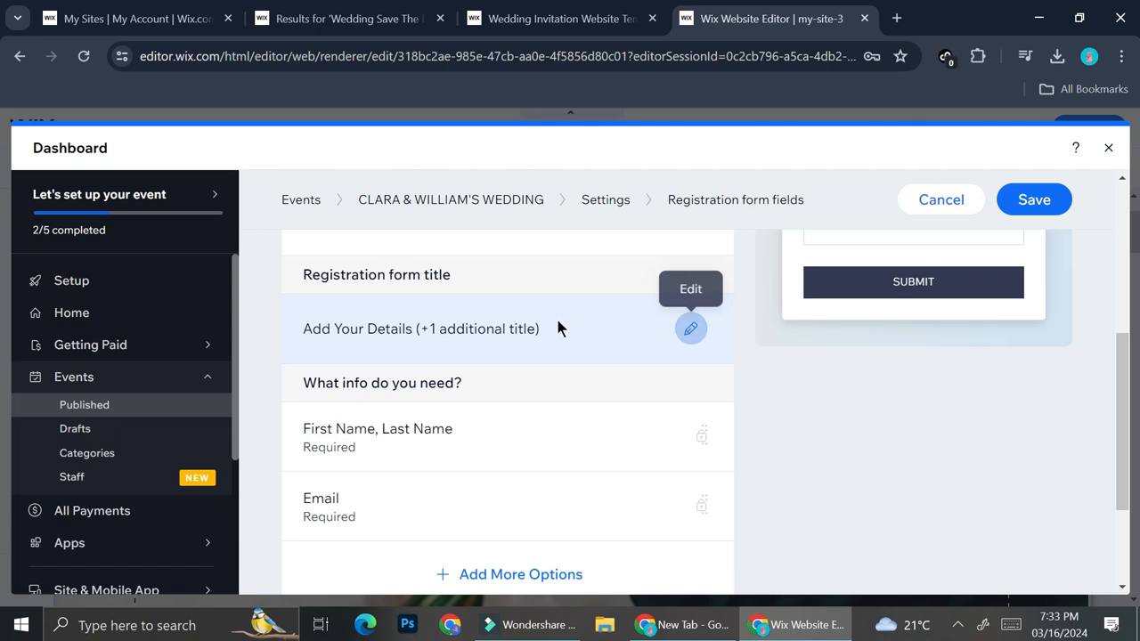
pyautogui.click(691, 327)
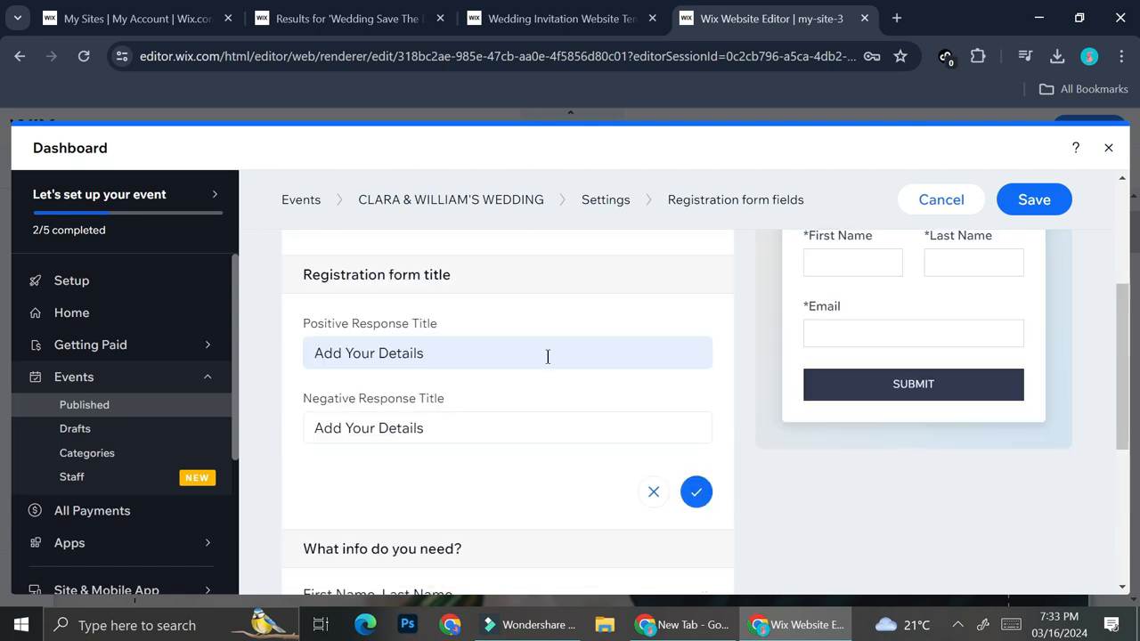
pyautogui.scroll(-2, 548, 356)
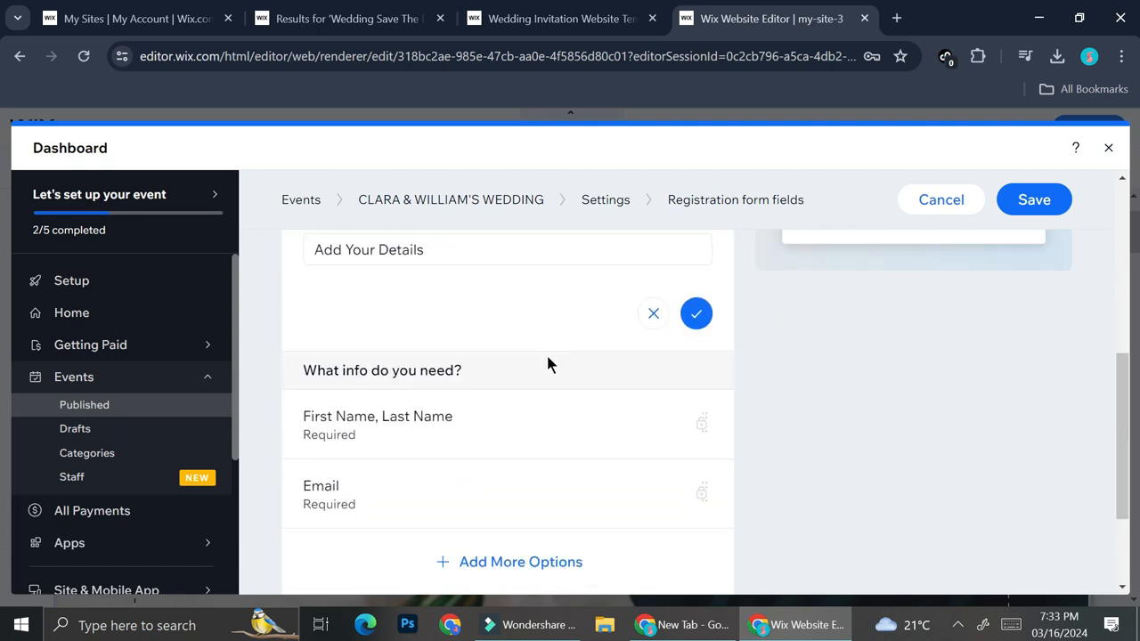
pyautogui.scroll(-1, 539, 343)
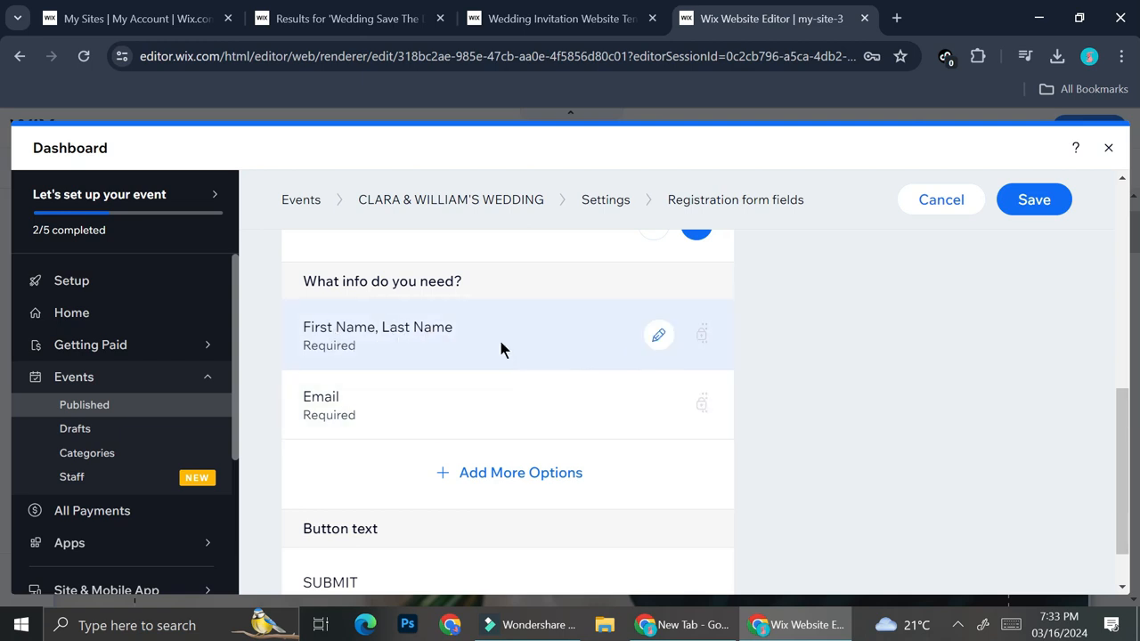
pyautogui.click(657, 405)
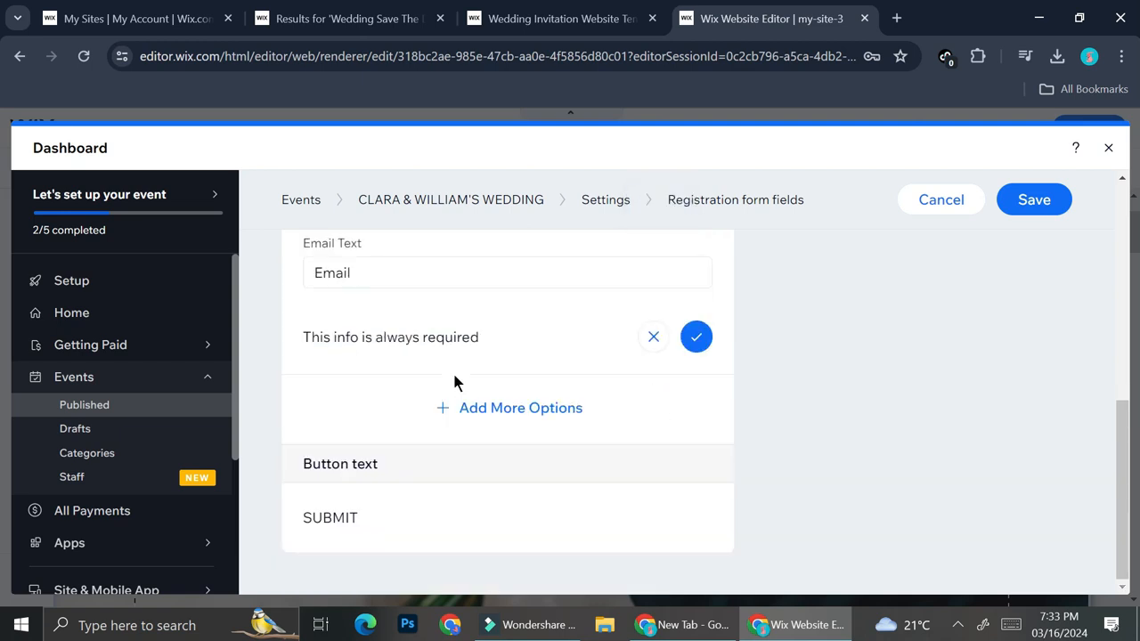
pyautogui.scroll(1, 509, 312)
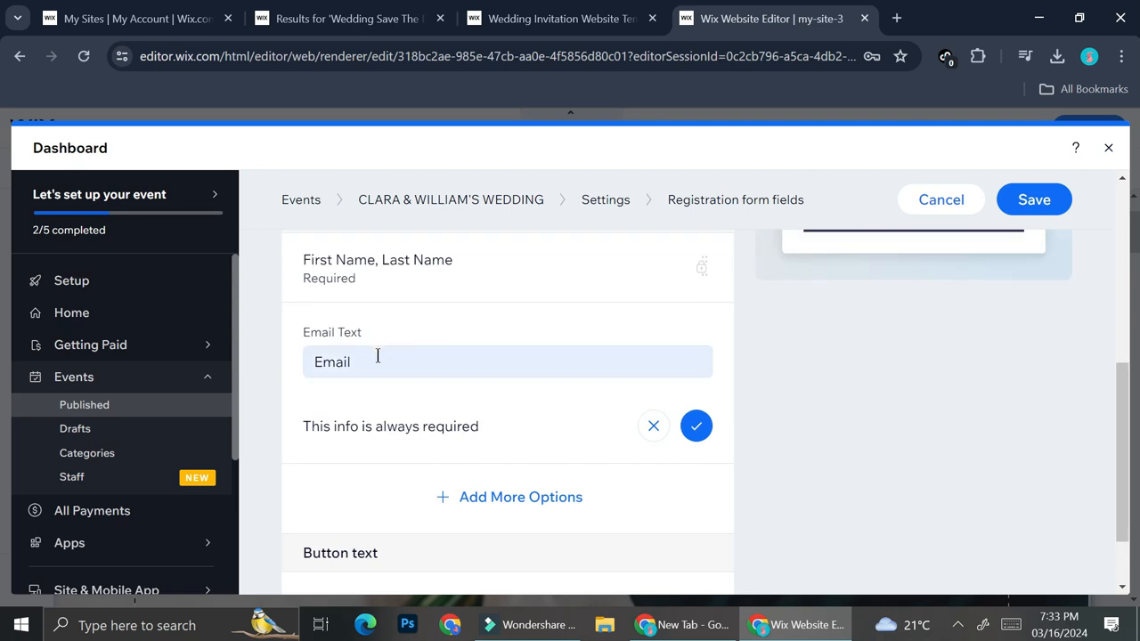
pyautogui.press('Return')
# Add a Phone Number field to the registration form and make it required
pyautogui.click(469, 408)
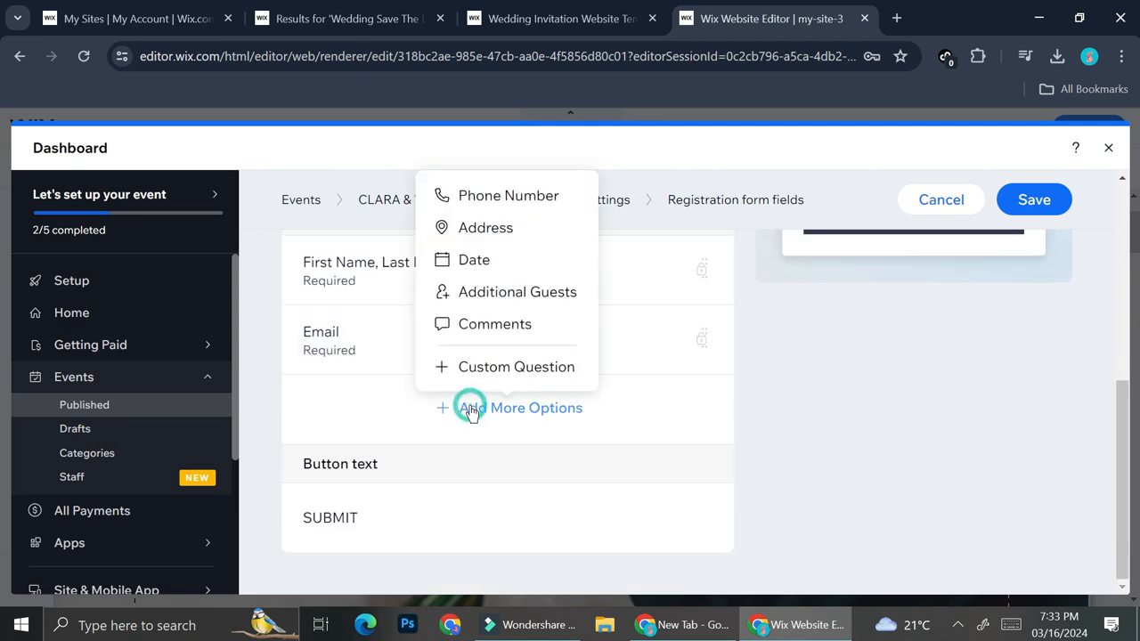
pyautogui.click(510, 198)
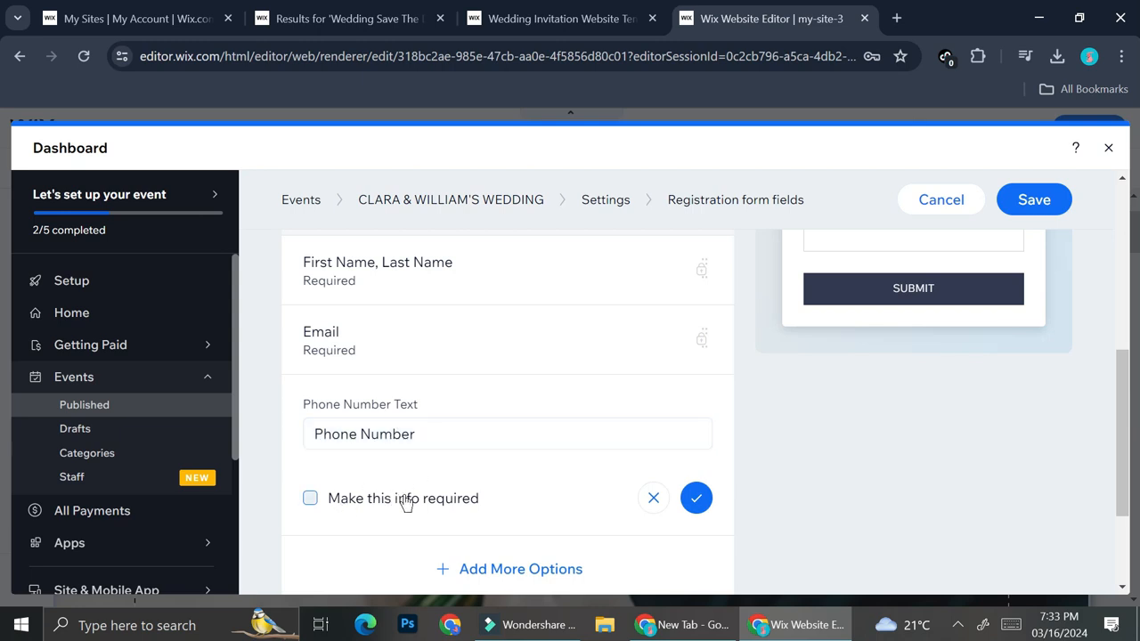
pyautogui.click(312, 499)
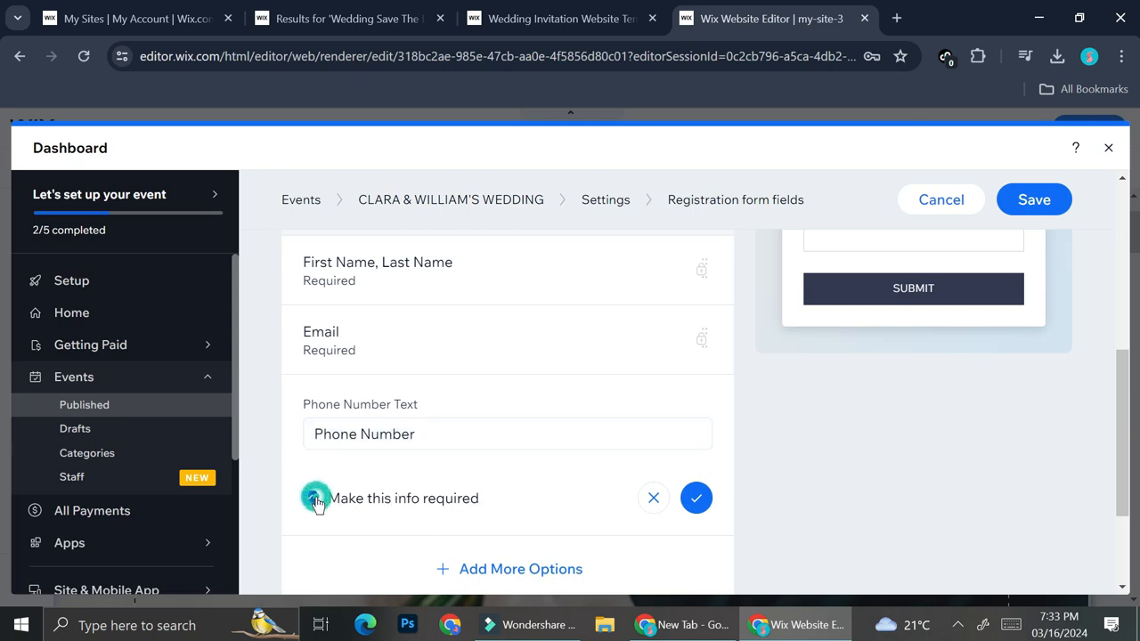
pyautogui.click(695, 500)
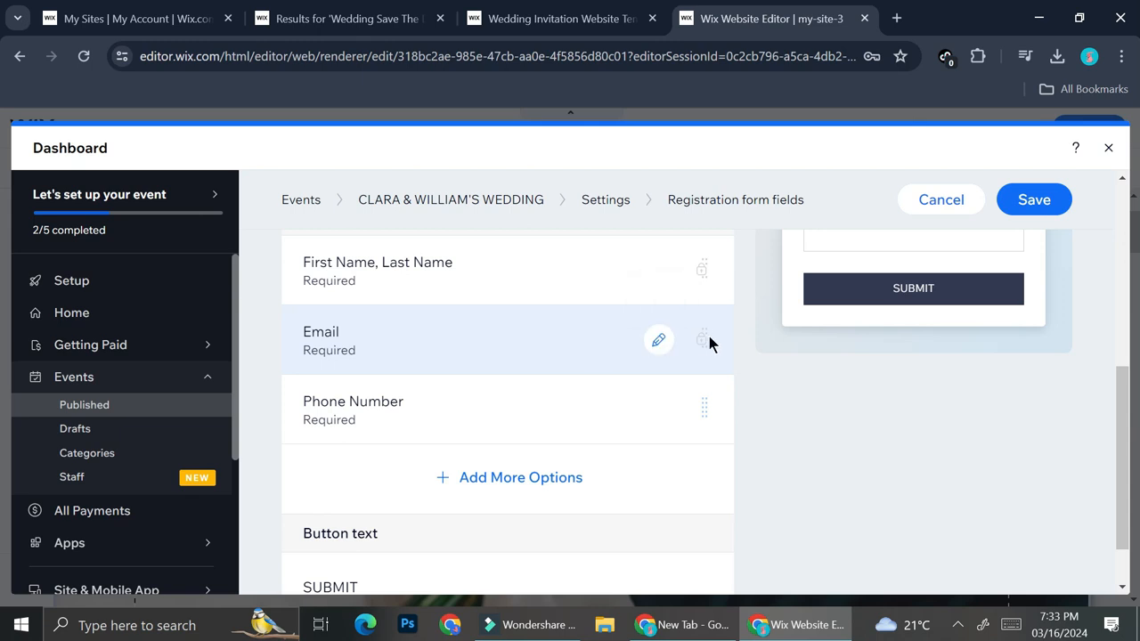
# Inspect the editing options of the registration form's email field and its button text
pyautogui.click(659, 341)
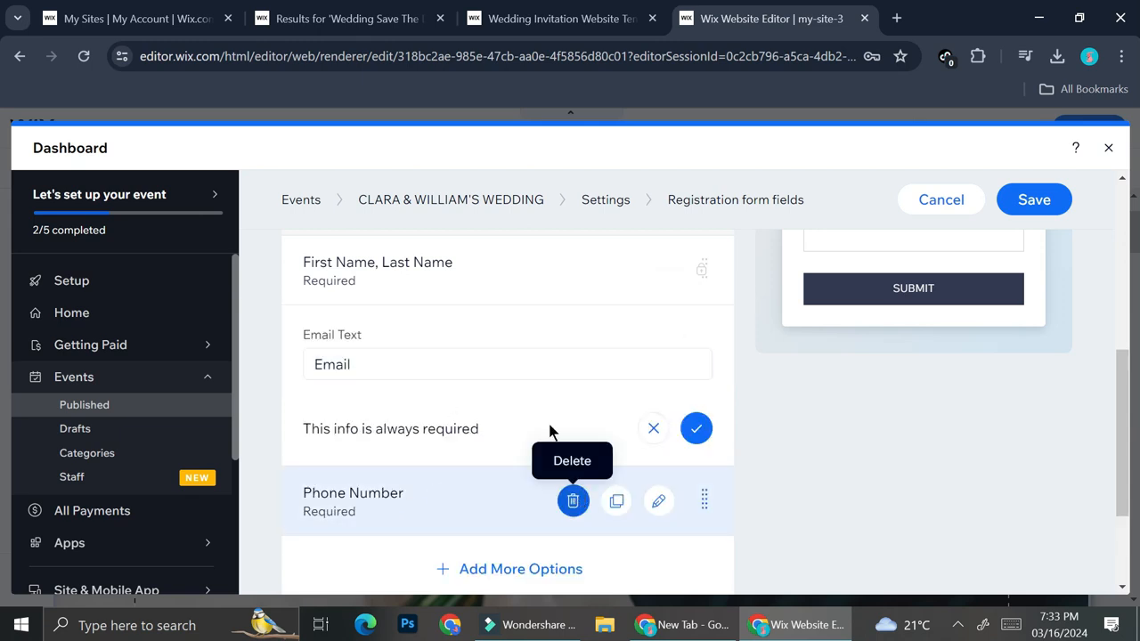
pyautogui.click(695, 428)
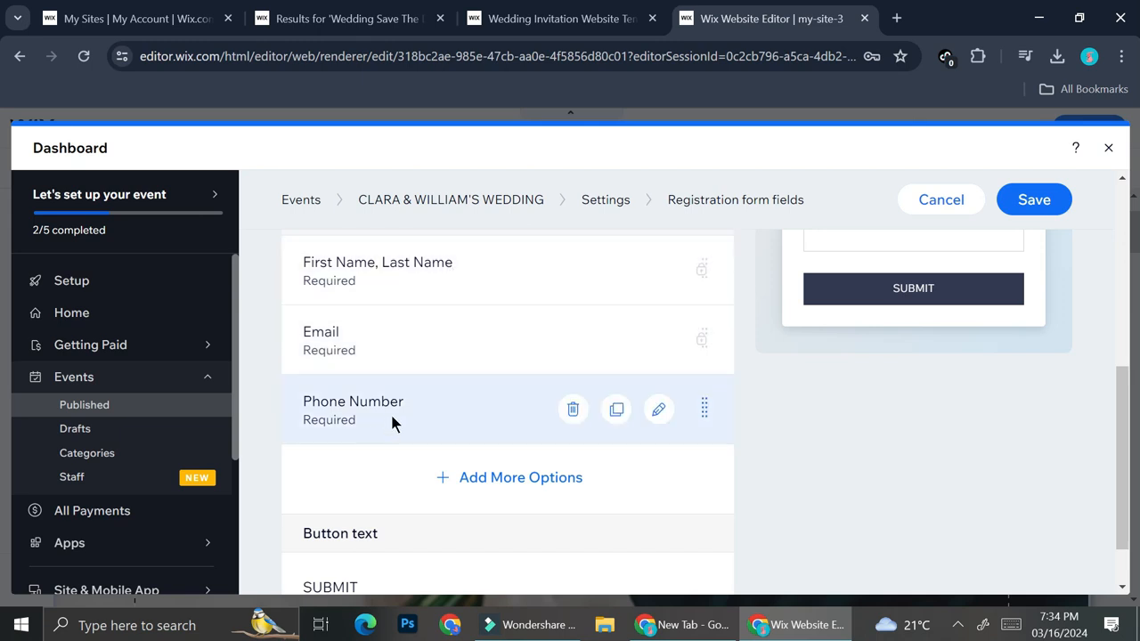
pyautogui.scroll(-1, 392, 418)
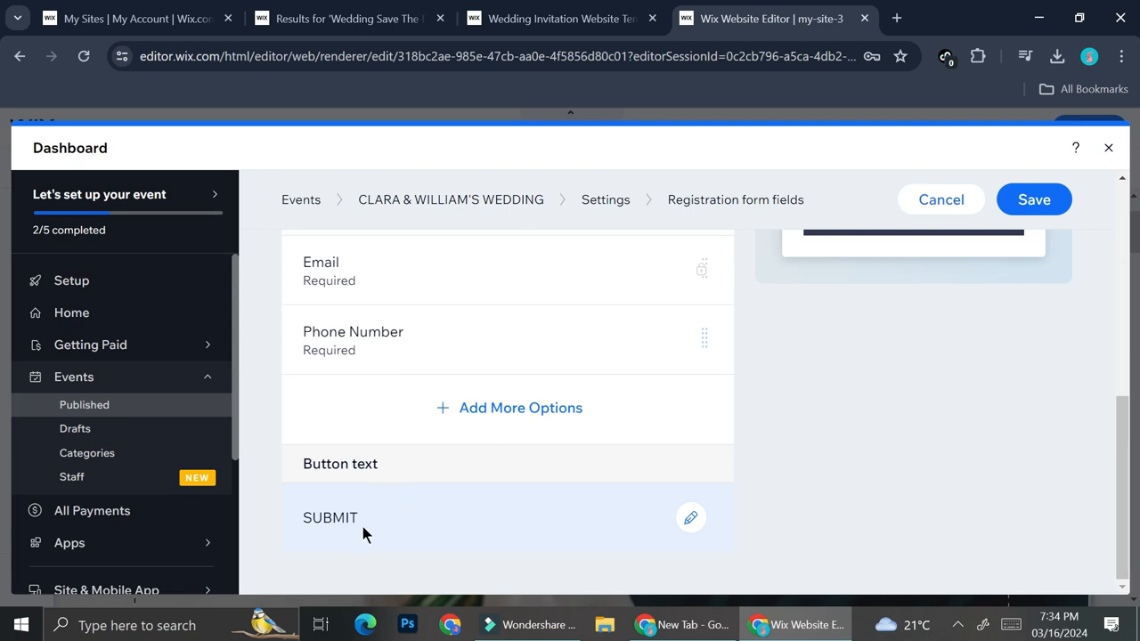
pyautogui.click(691, 517)
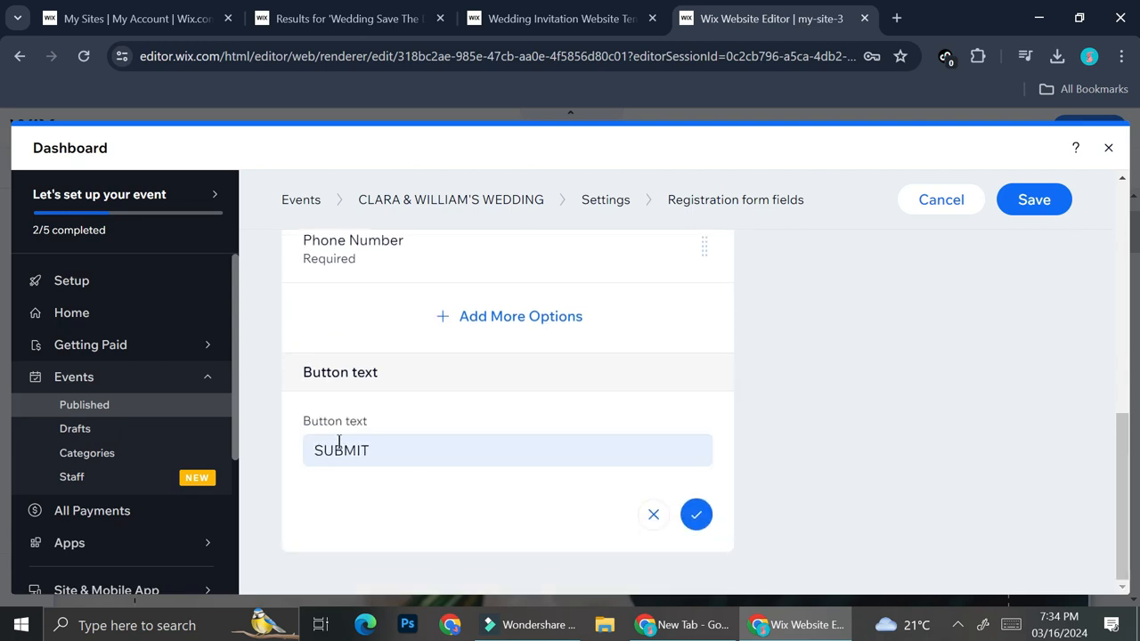
pyautogui.click(695, 515)
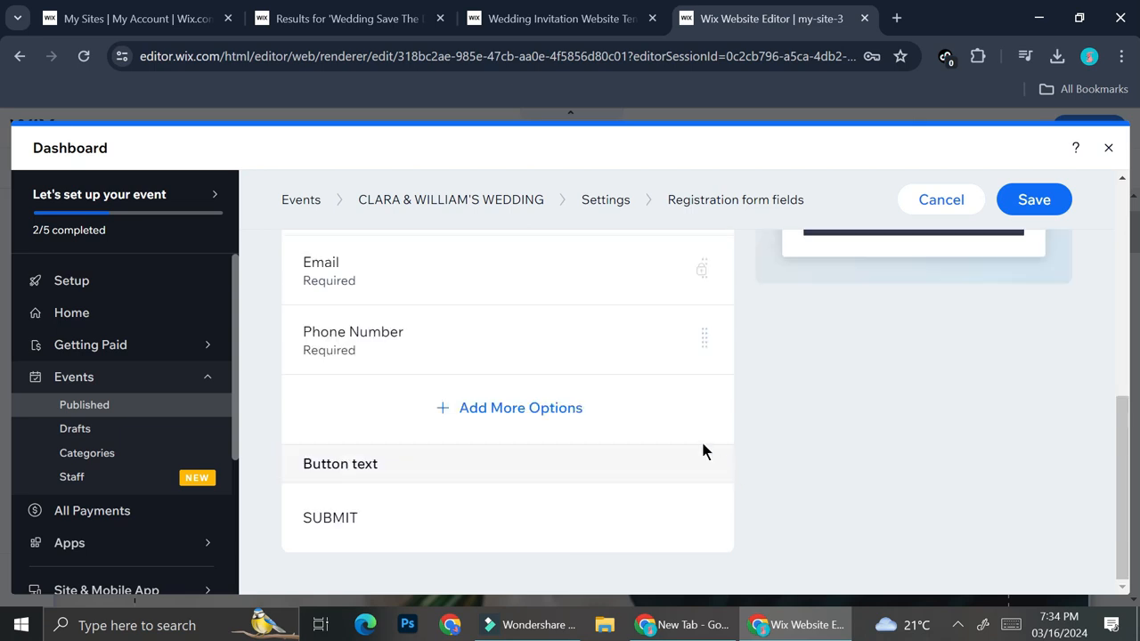
# Check the registration form preview and save the form fields
pyautogui.scroll(2, 775, 435)
pyautogui.scroll(-1, 876, 429)
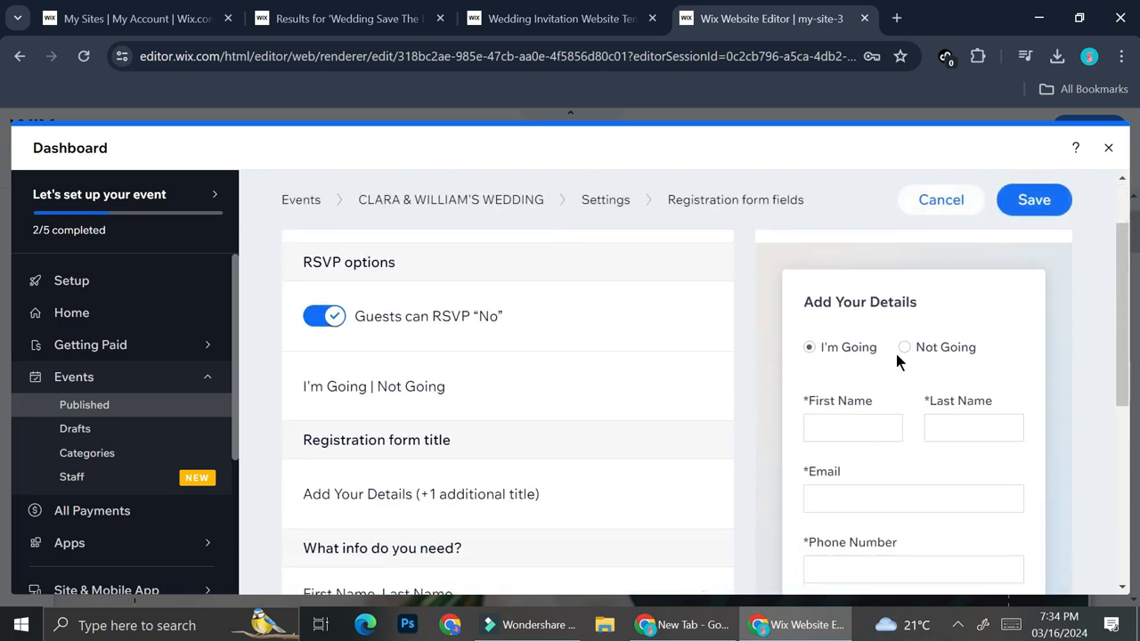
pyautogui.scroll(1, 882, 263)
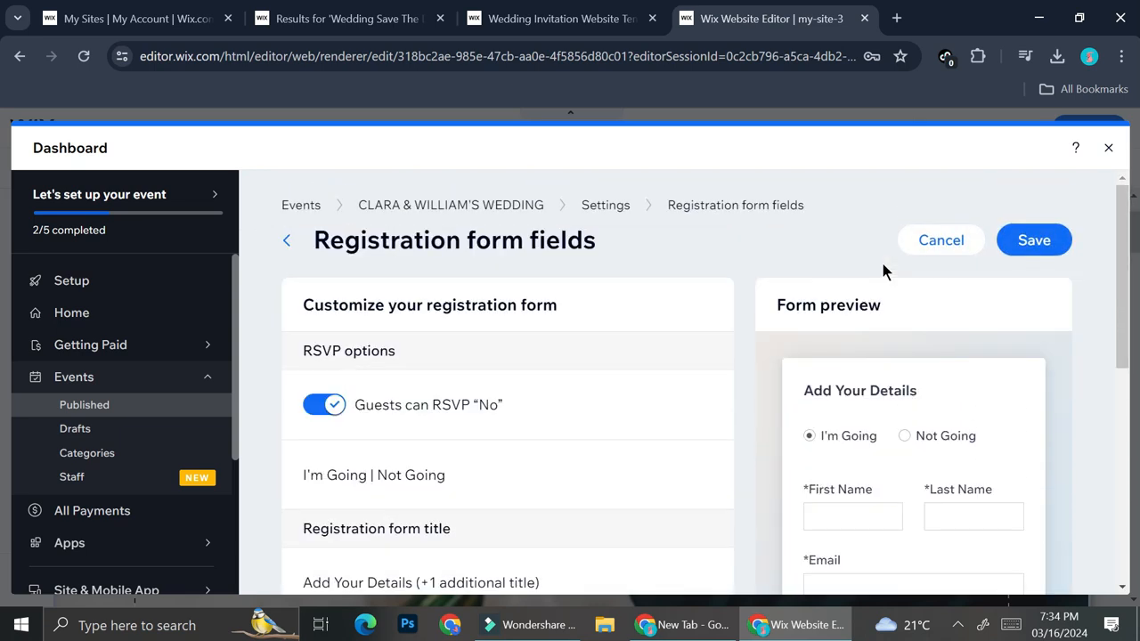
pyautogui.scroll(-1, 904, 423)
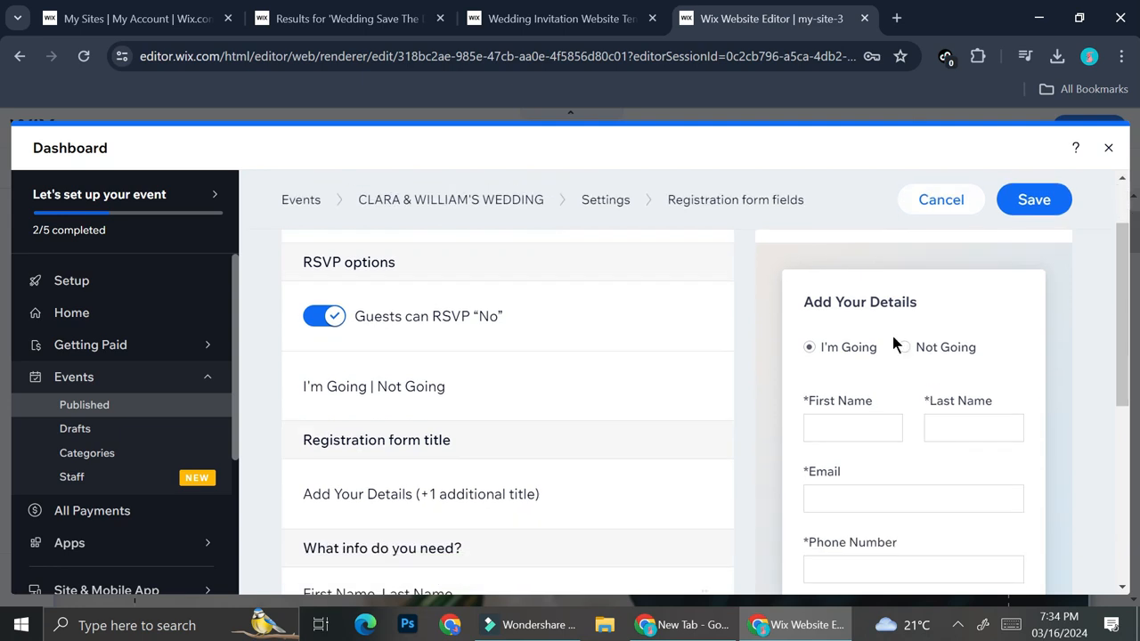
pyautogui.scroll(-2, 934, 416)
pyautogui.scroll(2, 932, 418)
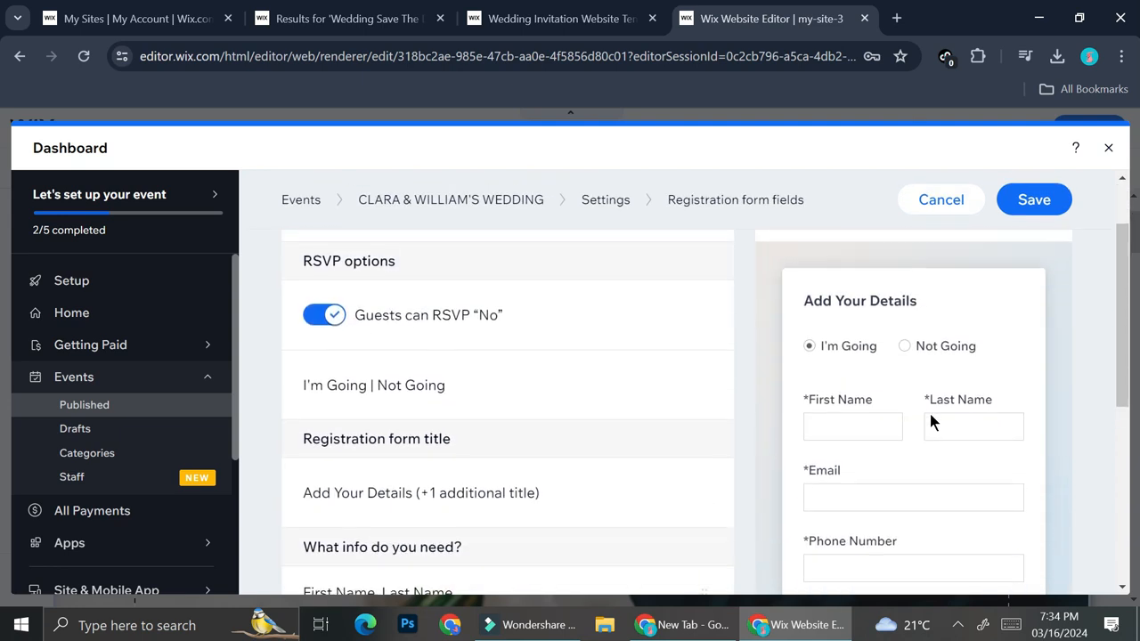
pyautogui.click(1014, 218)
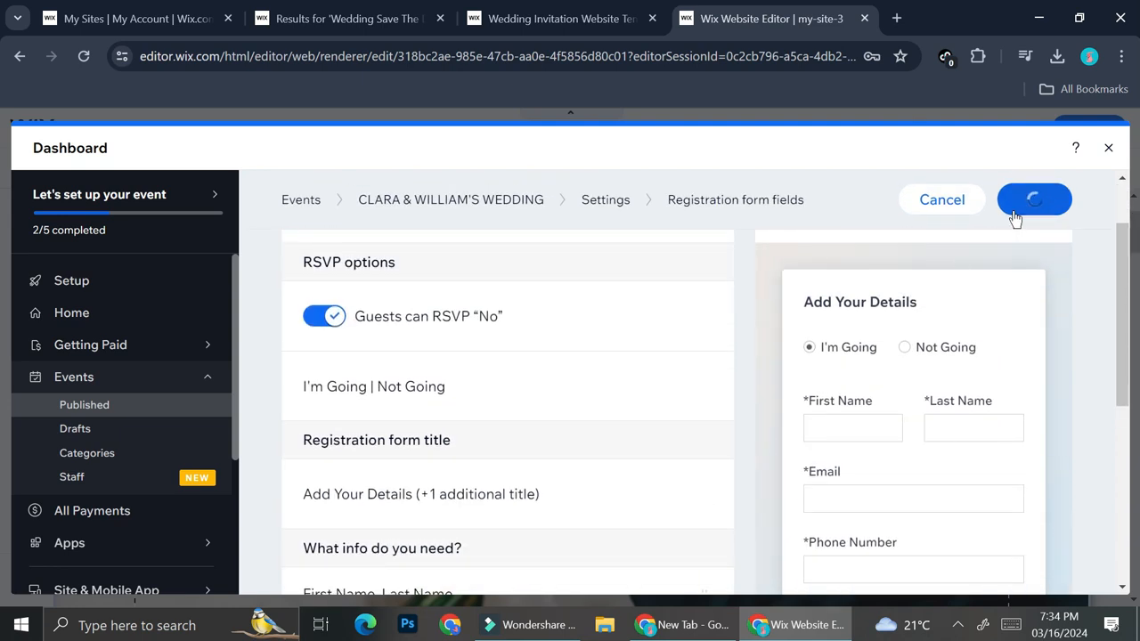
# Look through the event's registration messages, policies, available features, promotion tools and overview
pyautogui.scroll(-3, 642, 363)
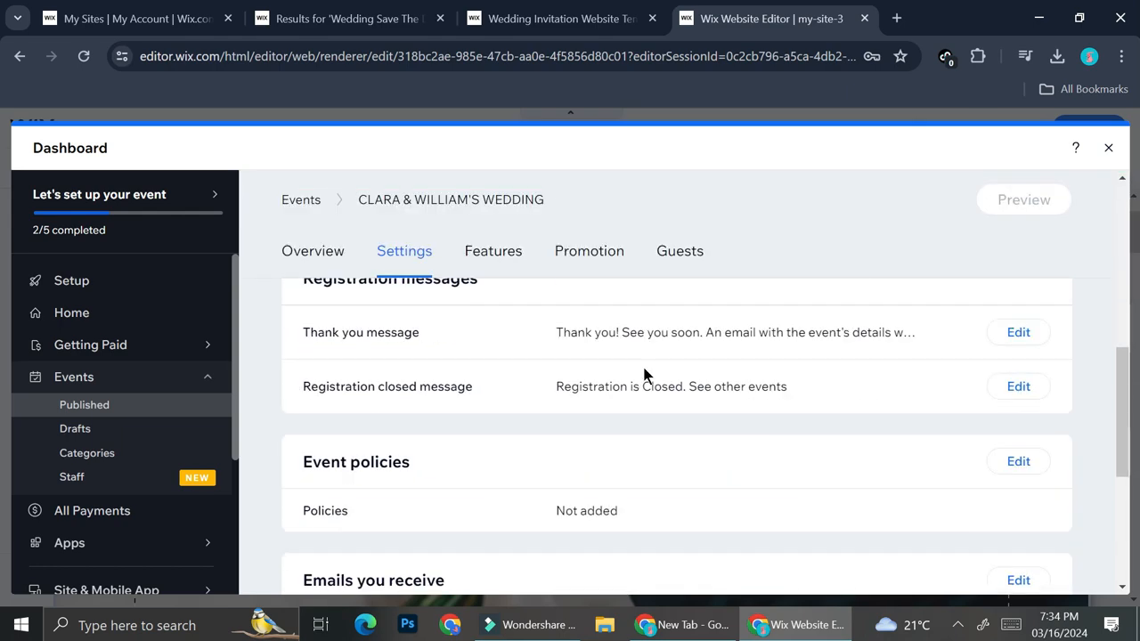
pyautogui.scroll(-1, 645, 374)
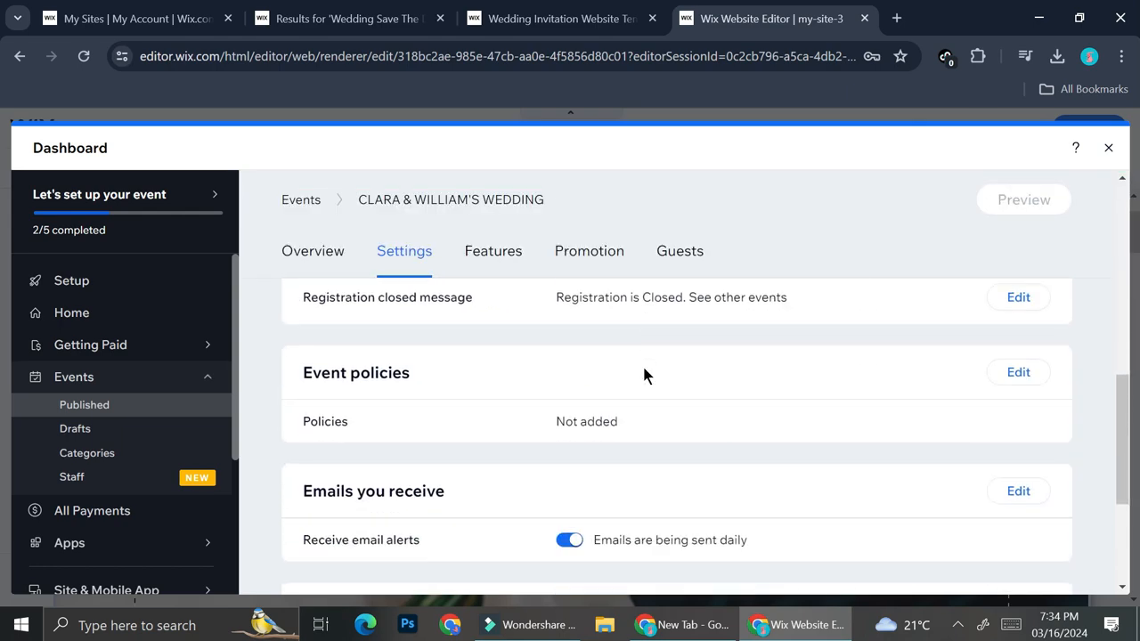
pyautogui.click(486, 251)
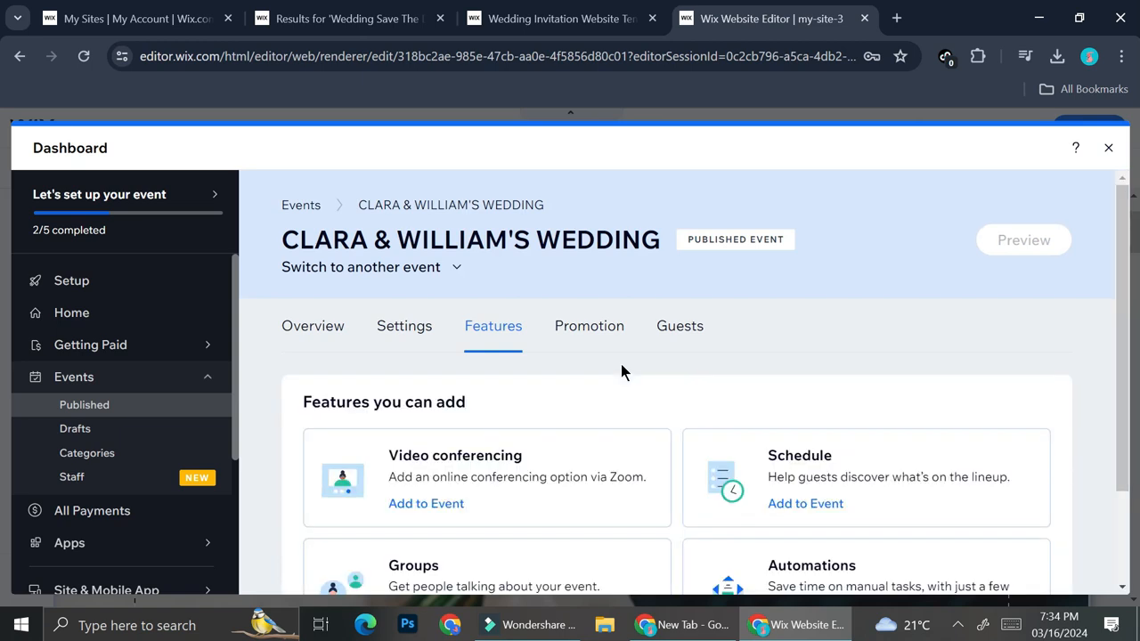
pyautogui.click(588, 326)
pyautogui.scroll(-2, 541, 427)
pyautogui.scroll(2, 540, 428)
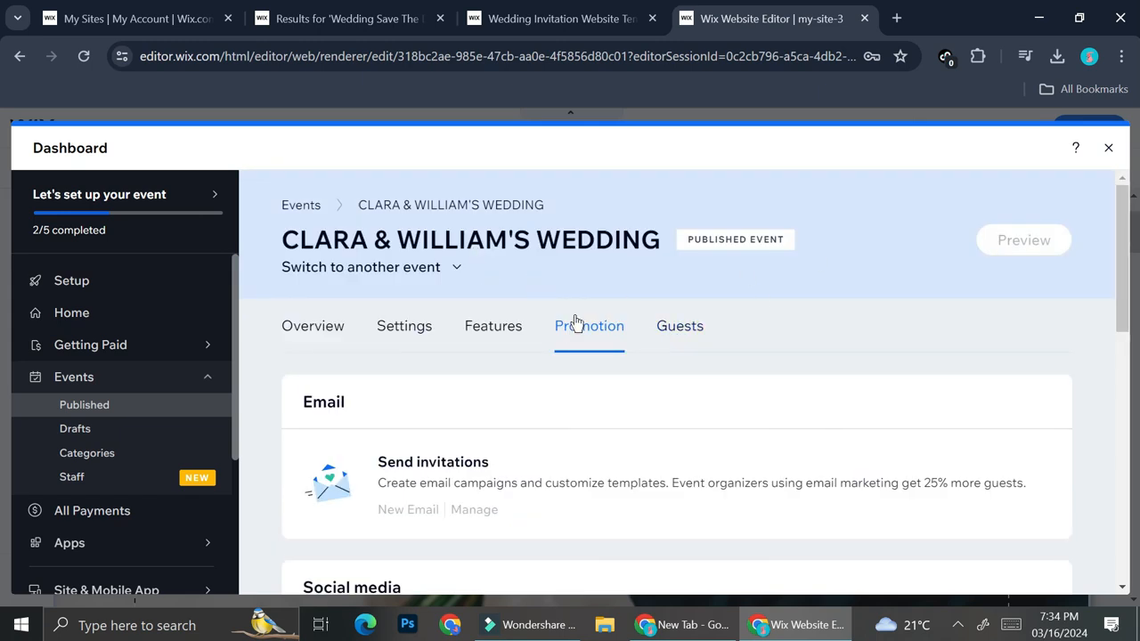
pyautogui.click(324, 335)
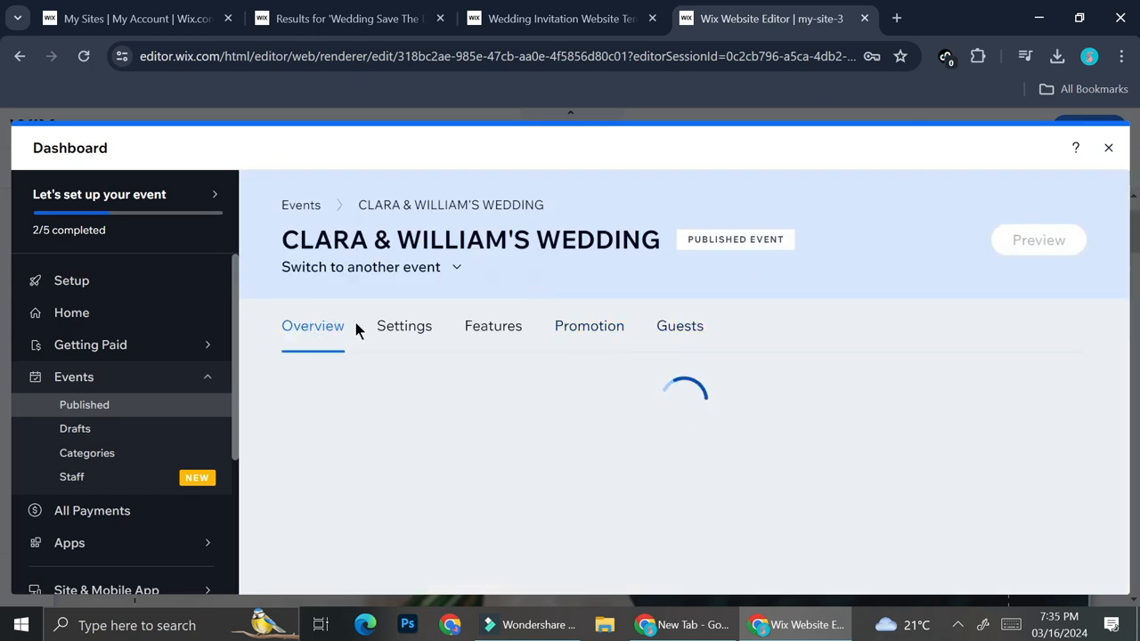
pyautogui.scroll(-3, 601, 427)
# Close the event dashboard and extend the Wix Events widget upward on the home page to fit the whole title and RSVP button
pyautogui.click(1109, 149)
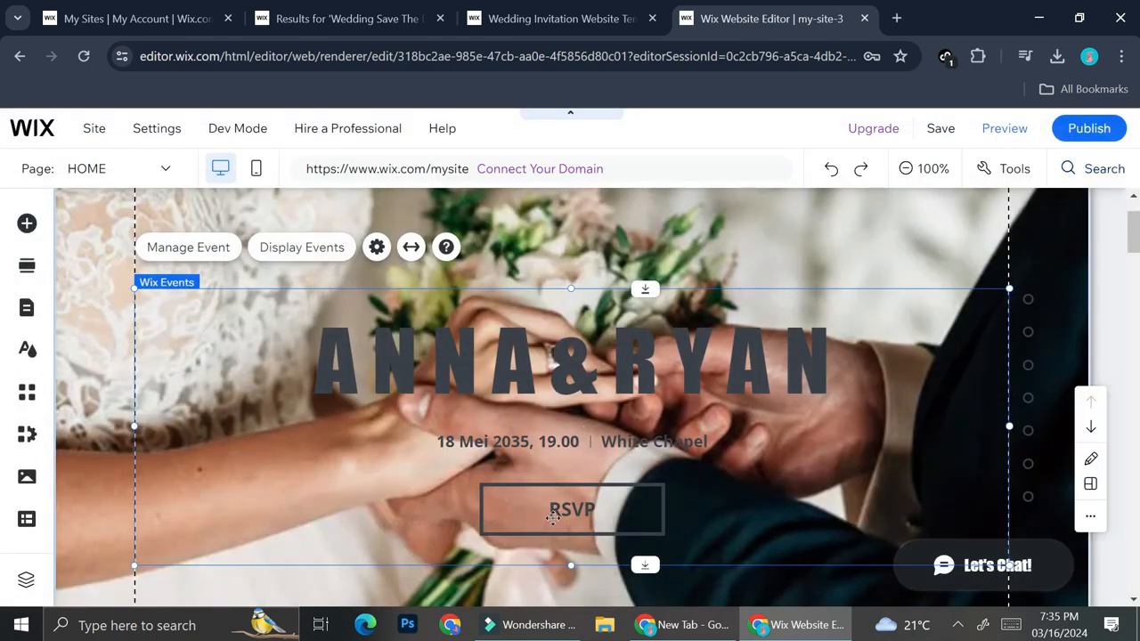
pyautogui.scroll(-1, 526, 446)
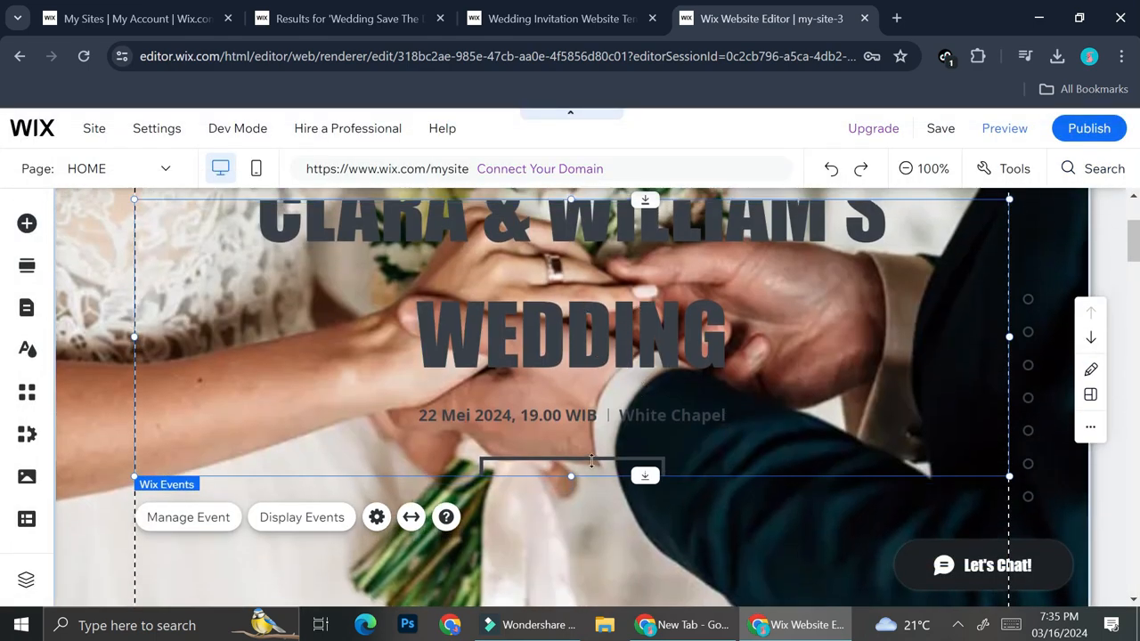
pyautogui.scroll(1, 578, 377)
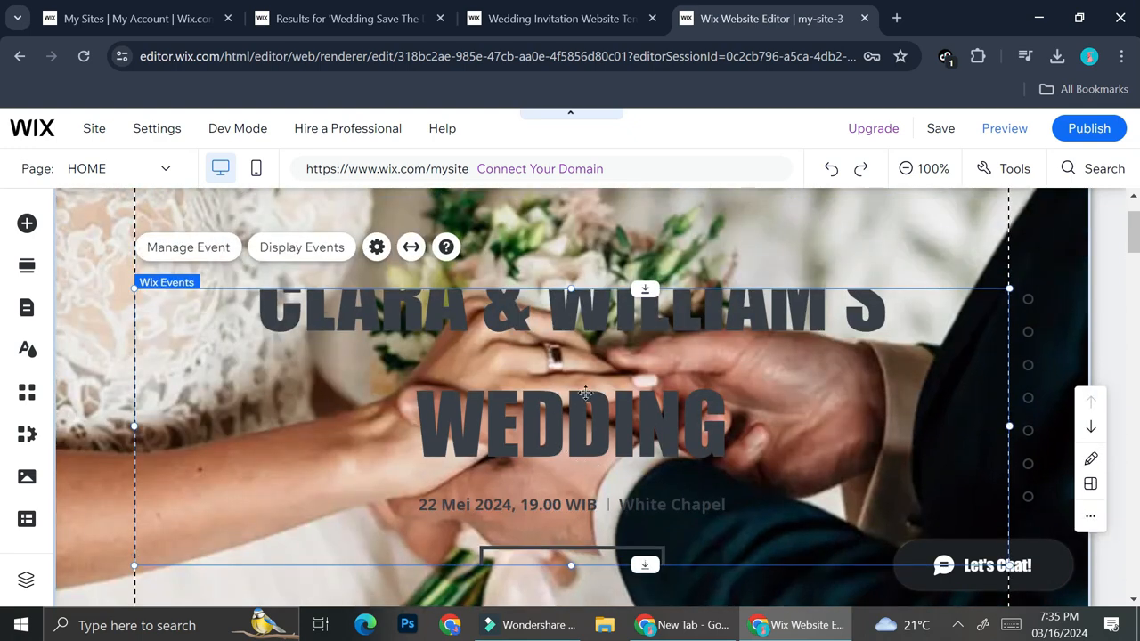
pyautogui.moveTo(571, 287); pyautogui.dragTo(592, 197)
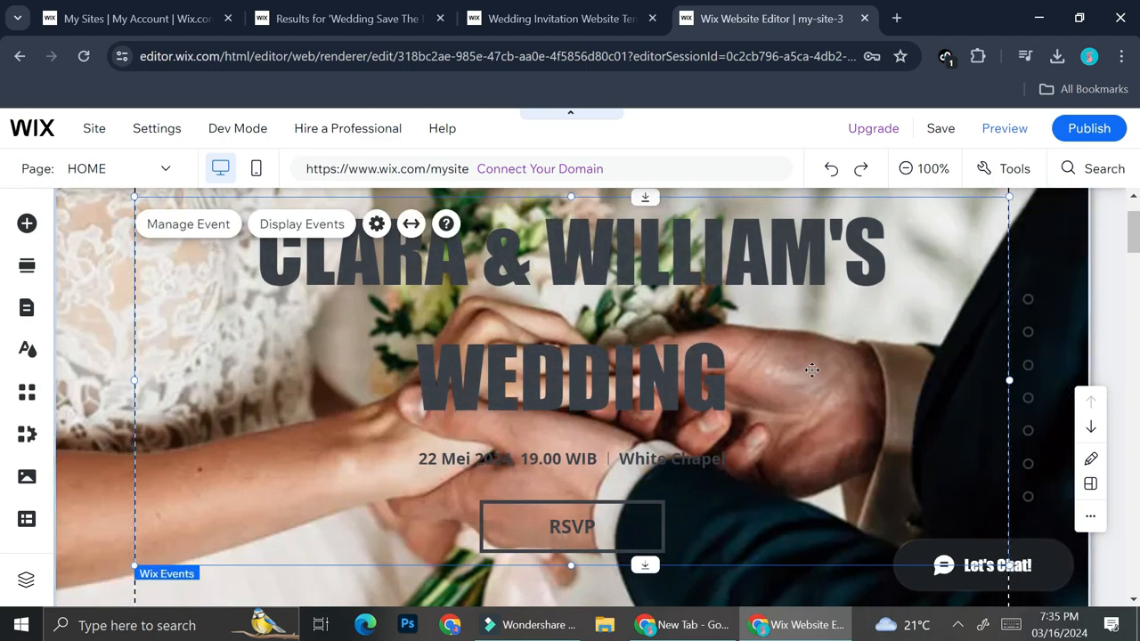
pyautogui.scroll(-10, 636, 404)
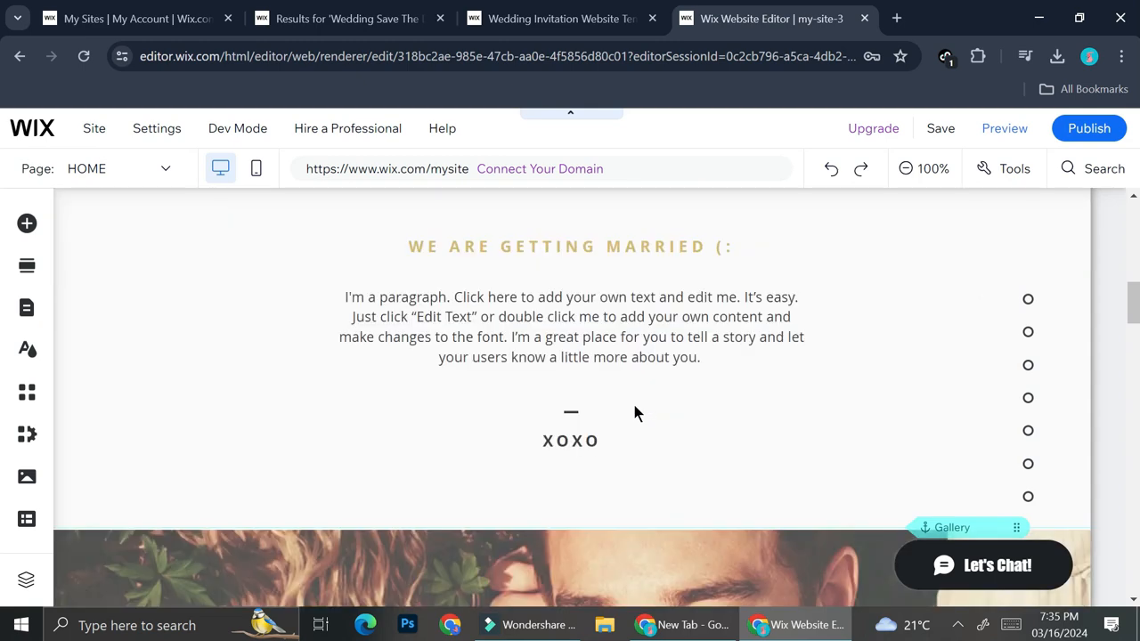
# Examine the Our Story section's heading and paragraph text and the gallery image below it
pyautogui.scroll(-5, 633, 406)
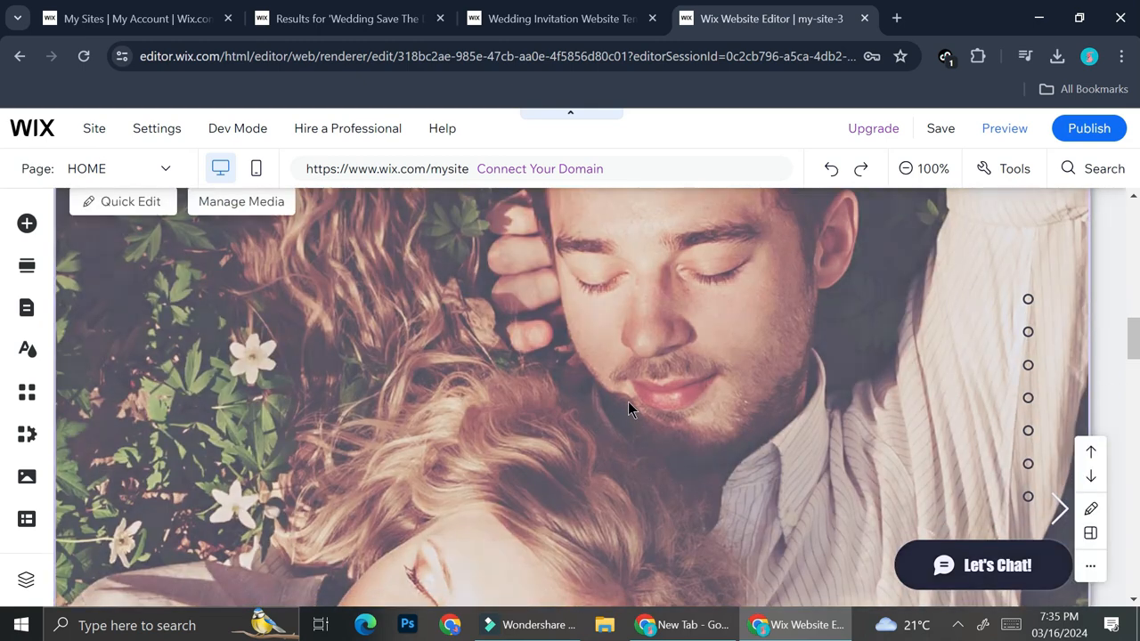
pyautogui.scroll(1, 628, 405)
pyautogui.scroll(5, 628, 405)
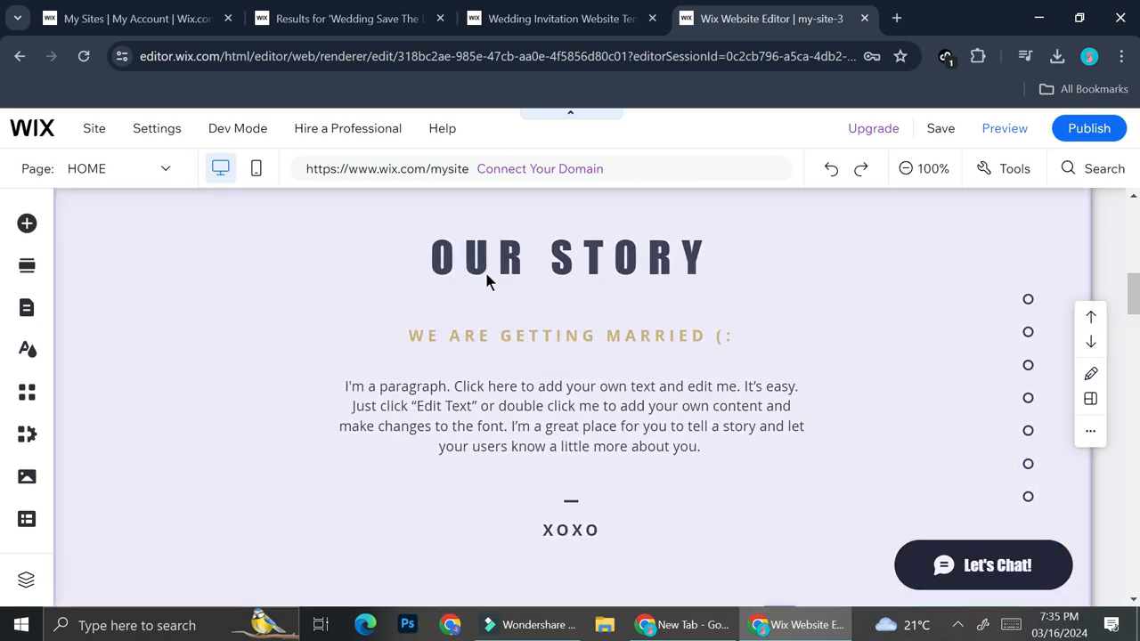
pyautogui.click(573, 383)
pyautogui.doubleClick(573, 406)
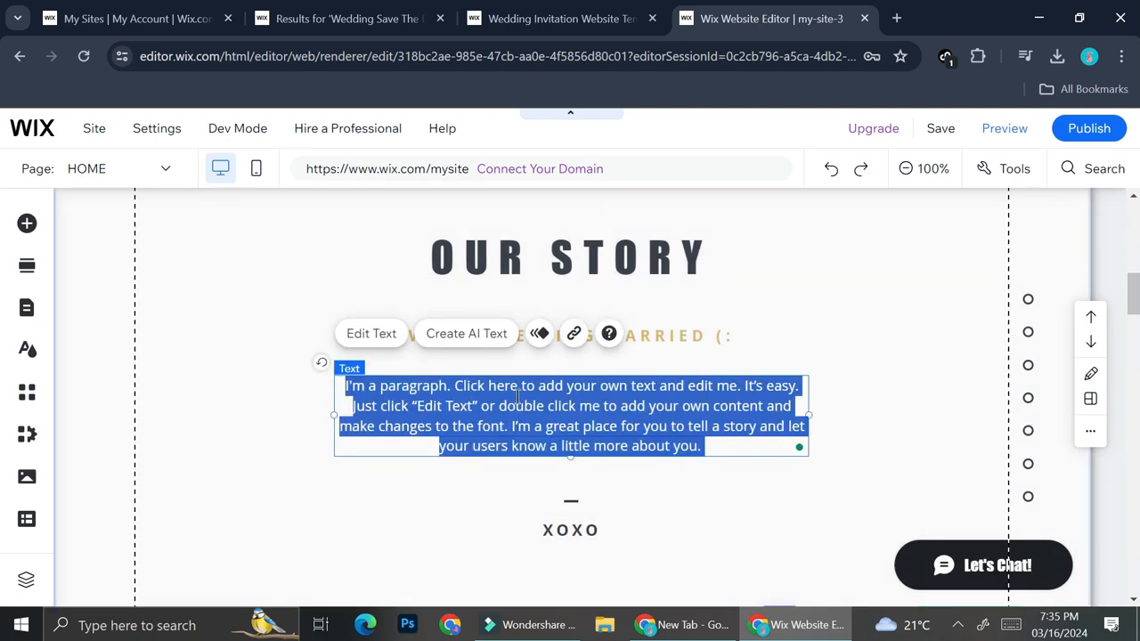
pyautogui.click(690, 485)
pyautogui.scroll(-5, 605, 366)
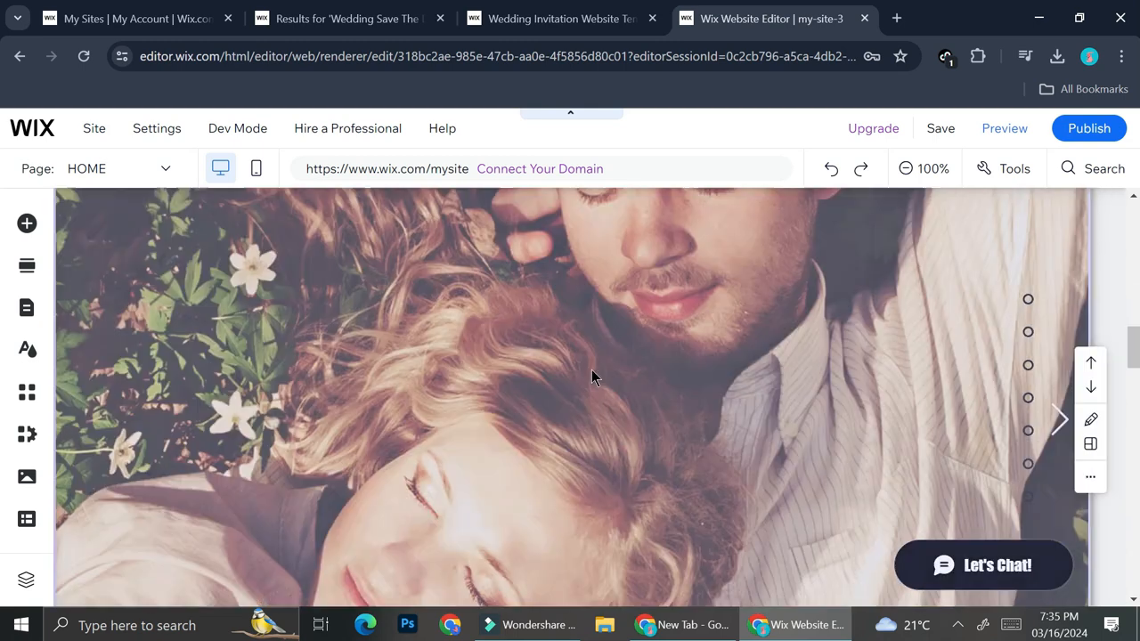
pyautogui.scroll(5, 544, 363)
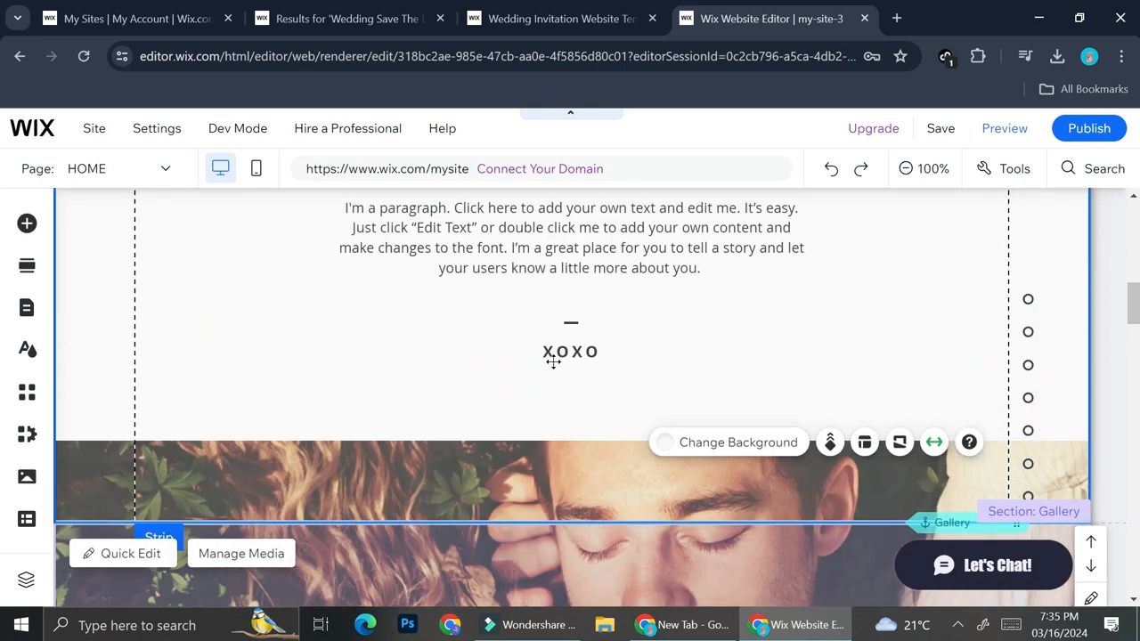
# Apply the Float in animation to the Our Story paragraph and review its direction, duration and delay settings
pyautogui.click(626, 470)
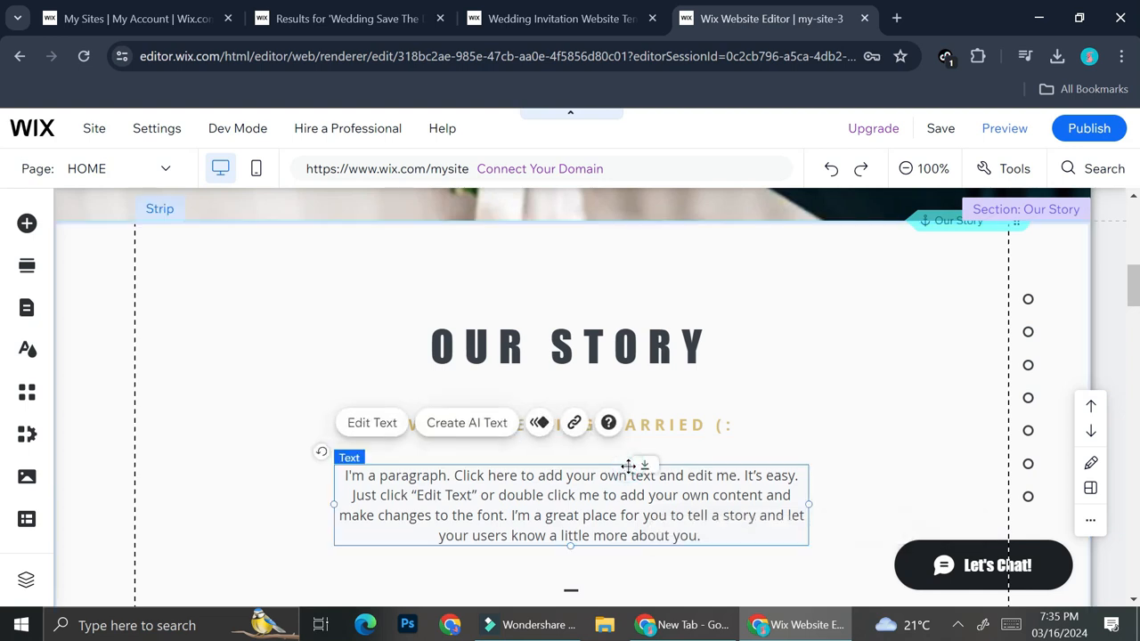
pyautogui.click(538, 424)
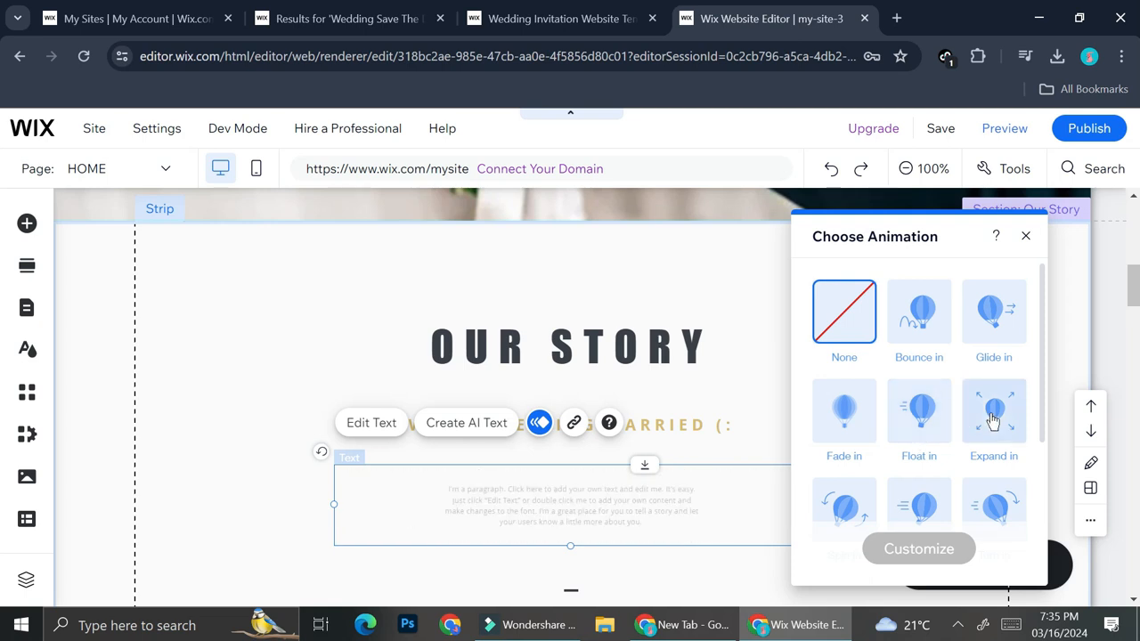
pyautogui.click(910, 436)
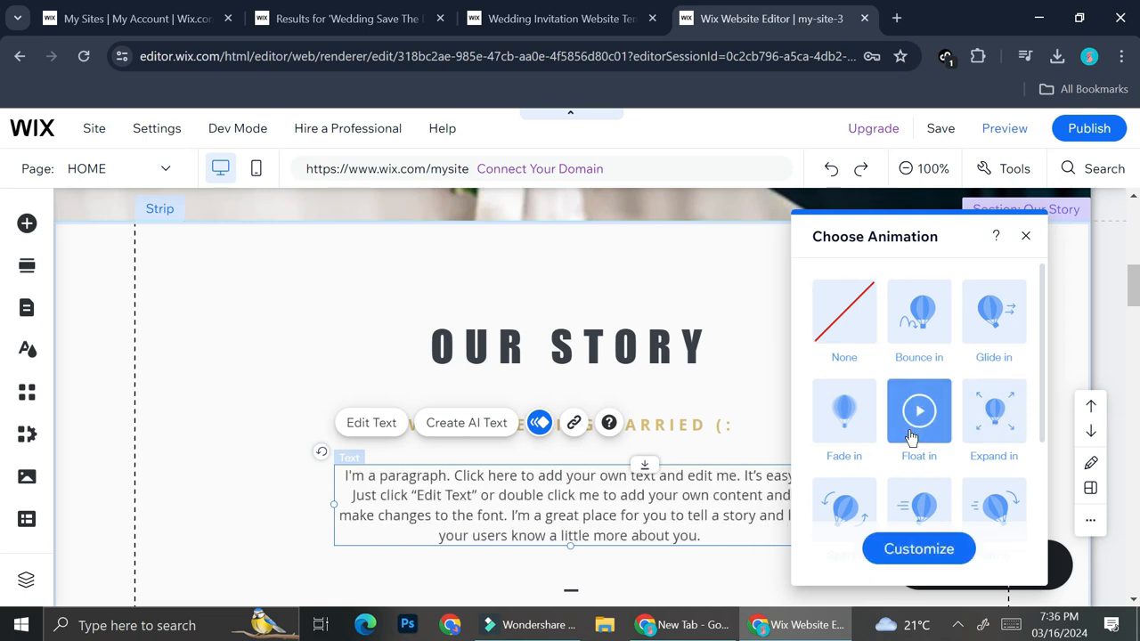
pyautogui.click(943, 547)
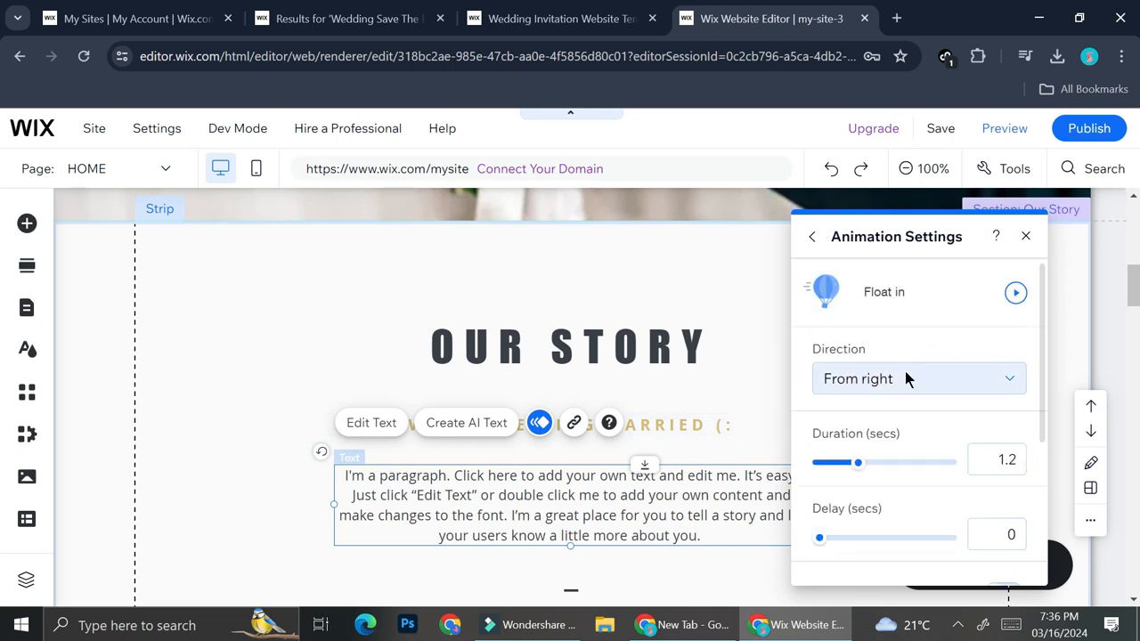
pyautogui.scroll(-1, 913, 392)
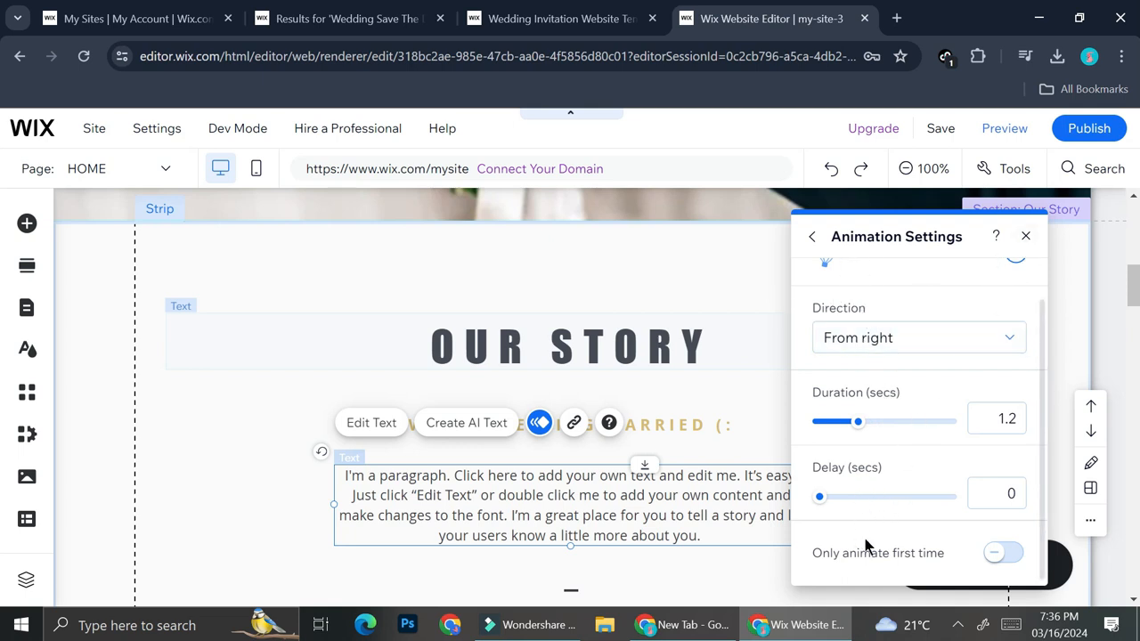
pyautogui.click(1027, 238)
# Publish the wedding website and open the live site
pyautogui.scroll(-3, 783, 392)
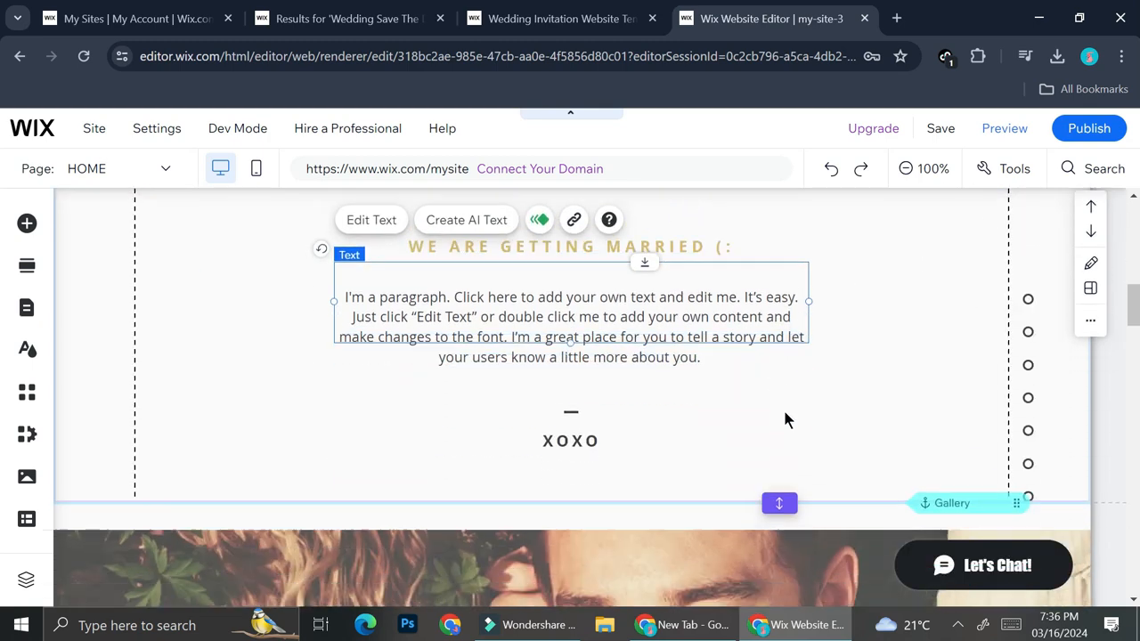
pyautogui.scroll(-5, 784, 411)
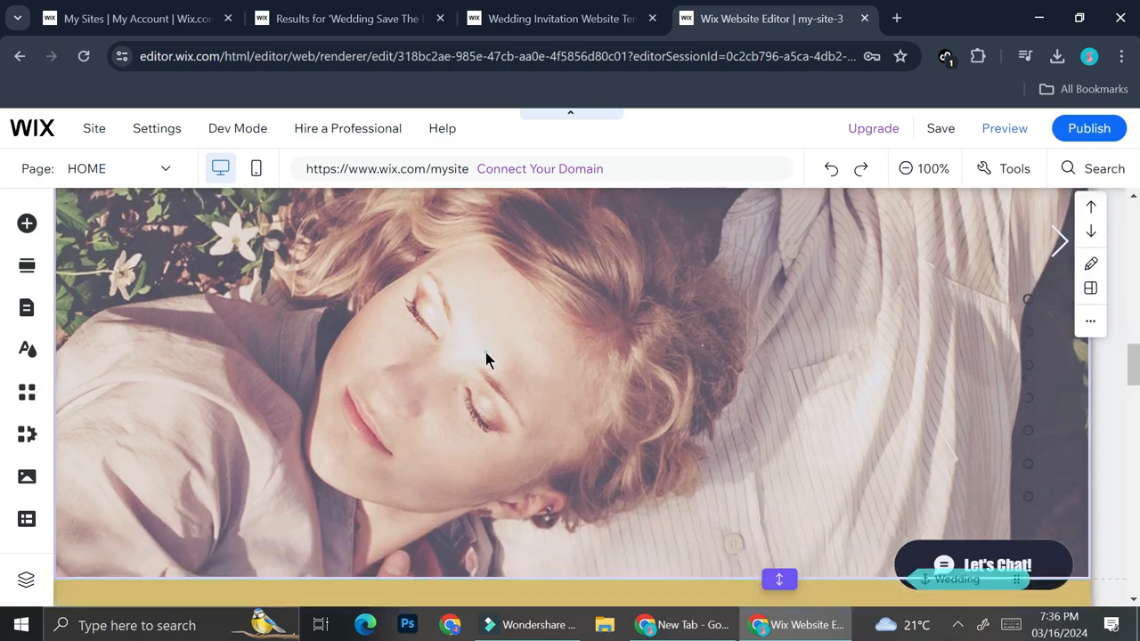
pyautogui.scroll(2, 917, 228)
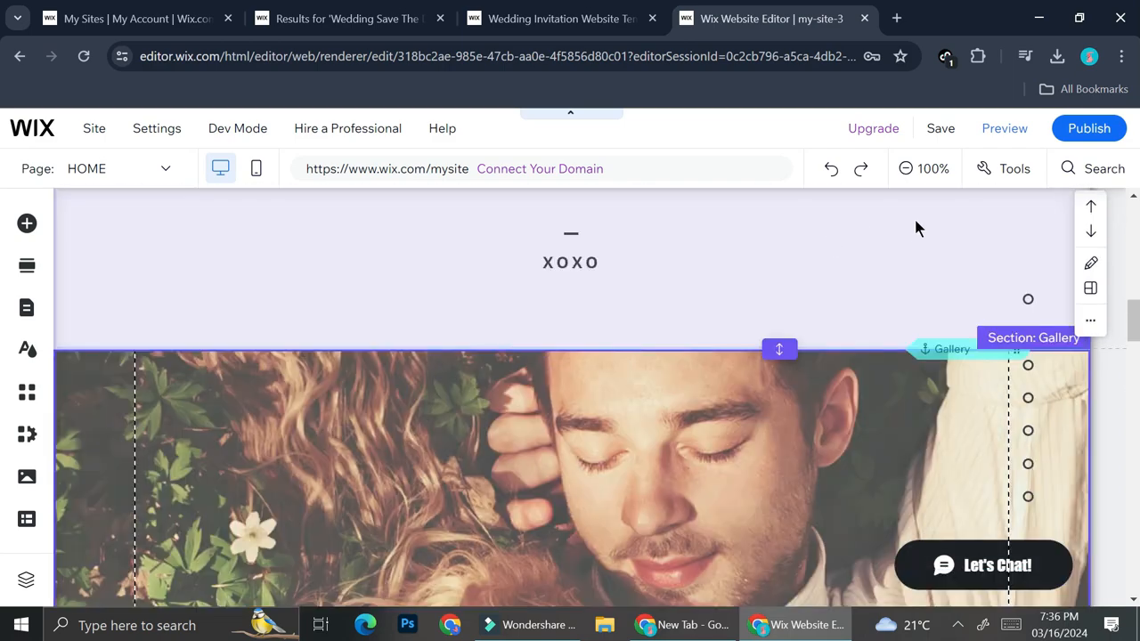
pyautogui.moveTo(553, 311)
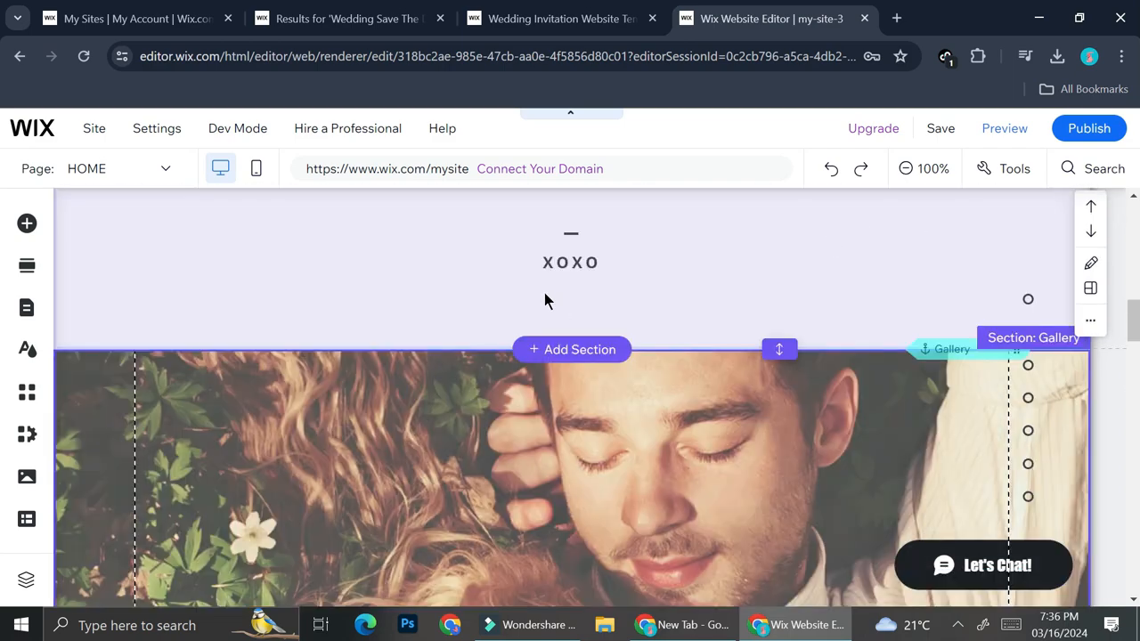
pyautogui.scroll(10, 824, 307)
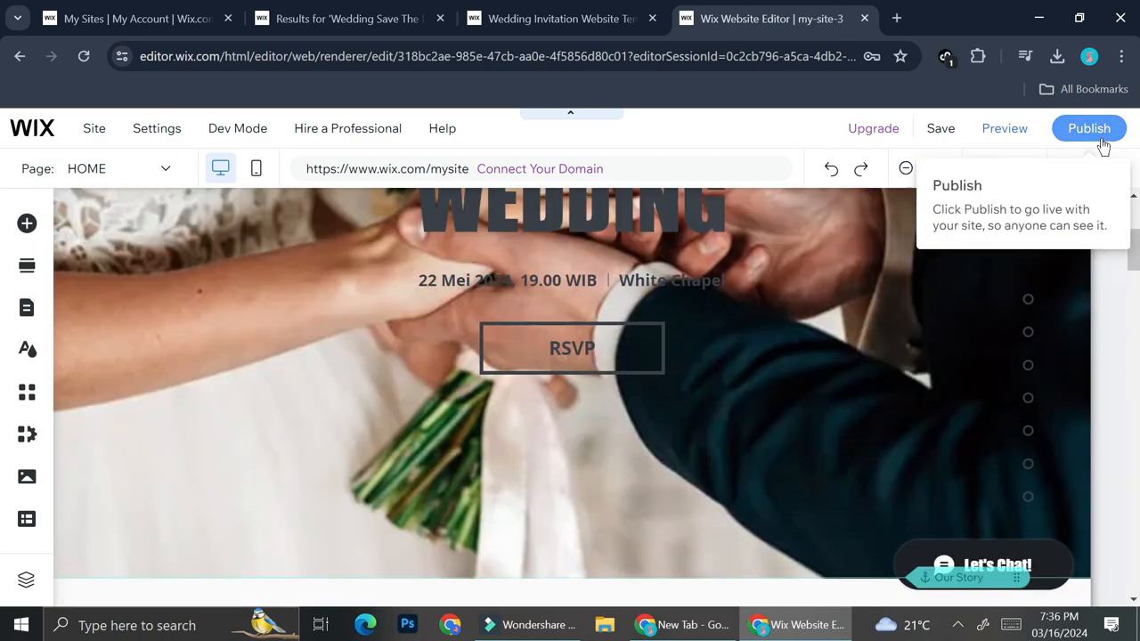
pyautogui.click(1102, 140)
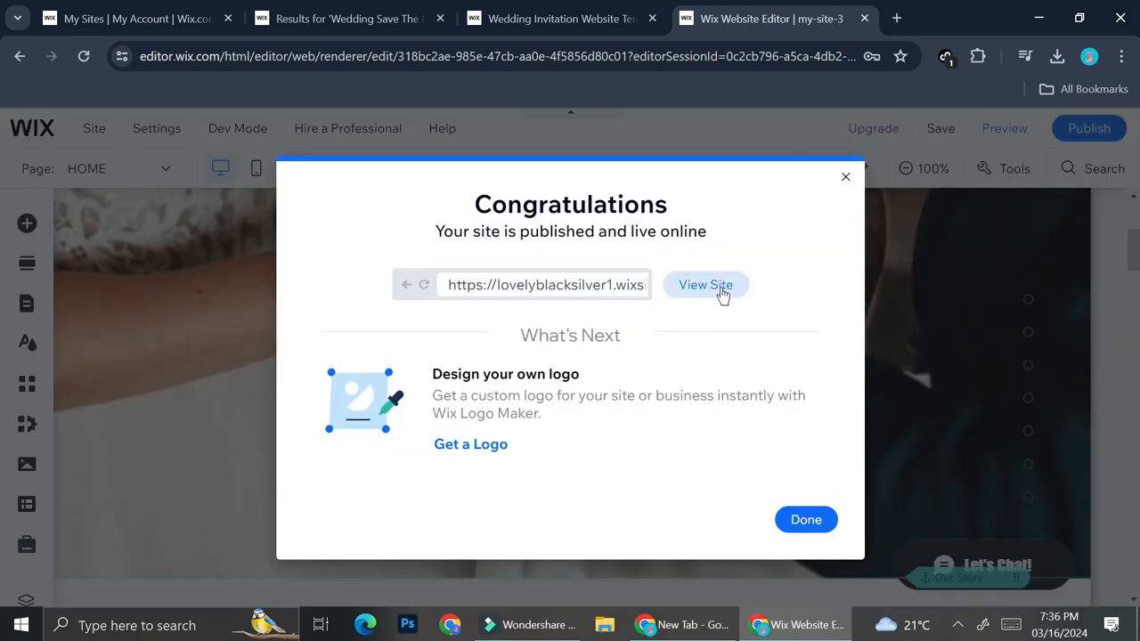
pyautogui.click(722, 287)
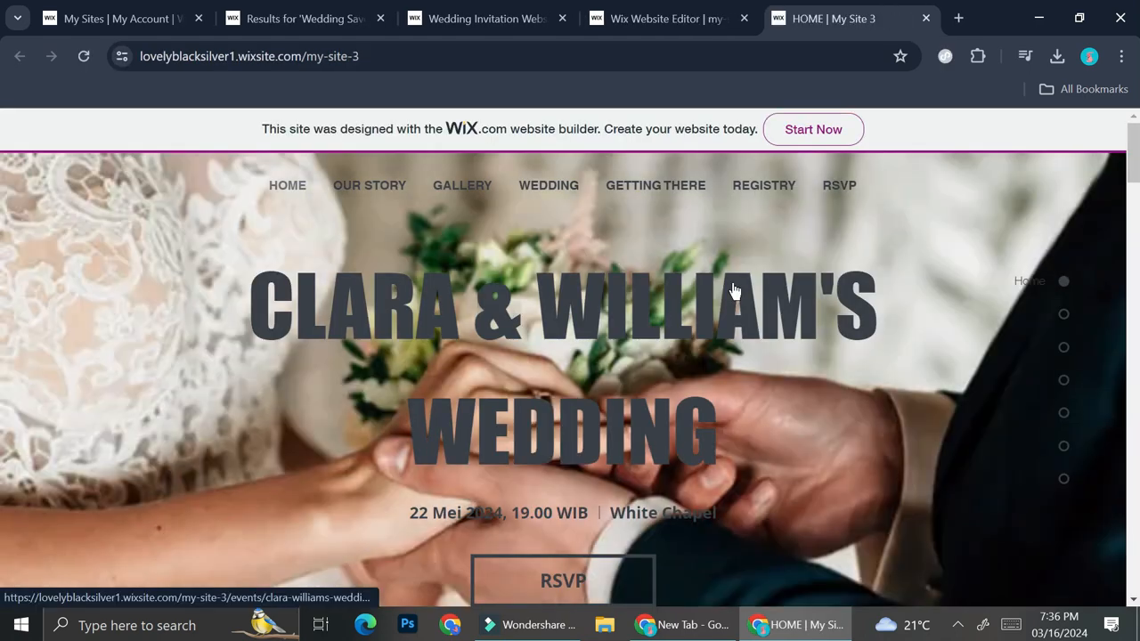
# Look through the live home page, including the The Wedding and Getting There sections
pyautogui.scroll(-10, 769, 321)
pyautogui.scroll(-10, 769, 318)
pyautogui.scroll(4, 768, 318)
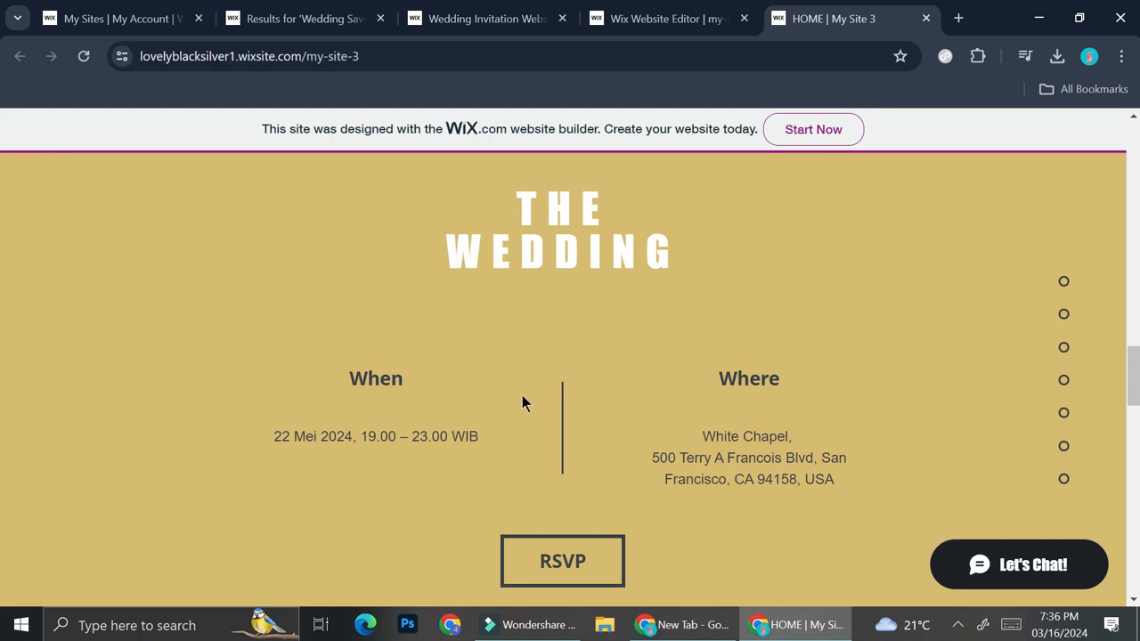
pyautogui.scroll(-7, 590, 384)
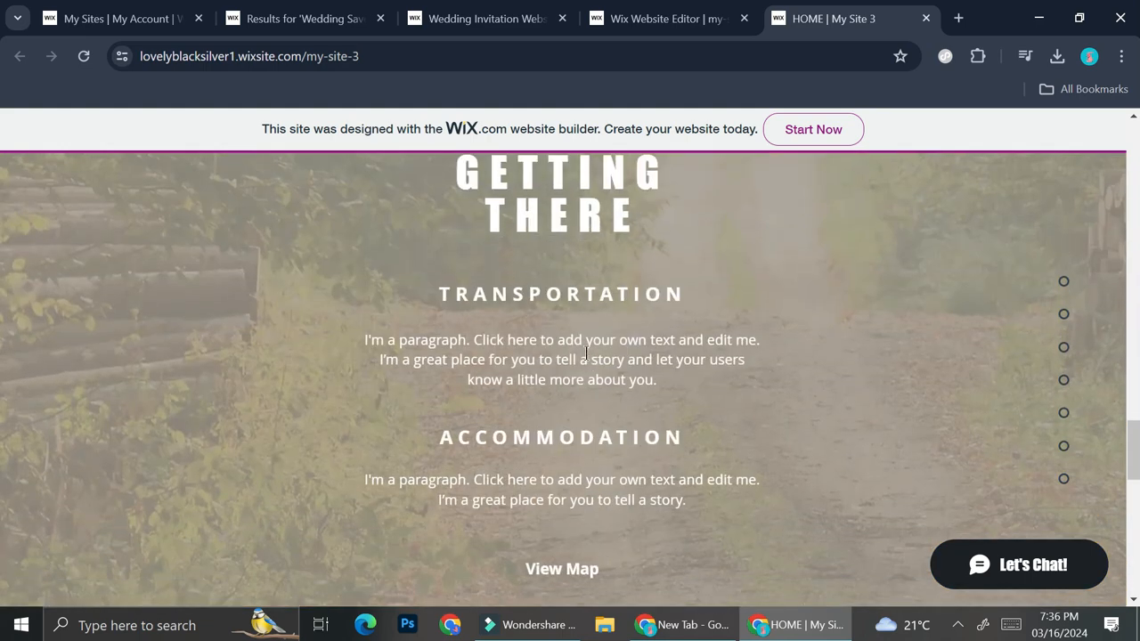
pyautogui.scroll(3, 585, 354)
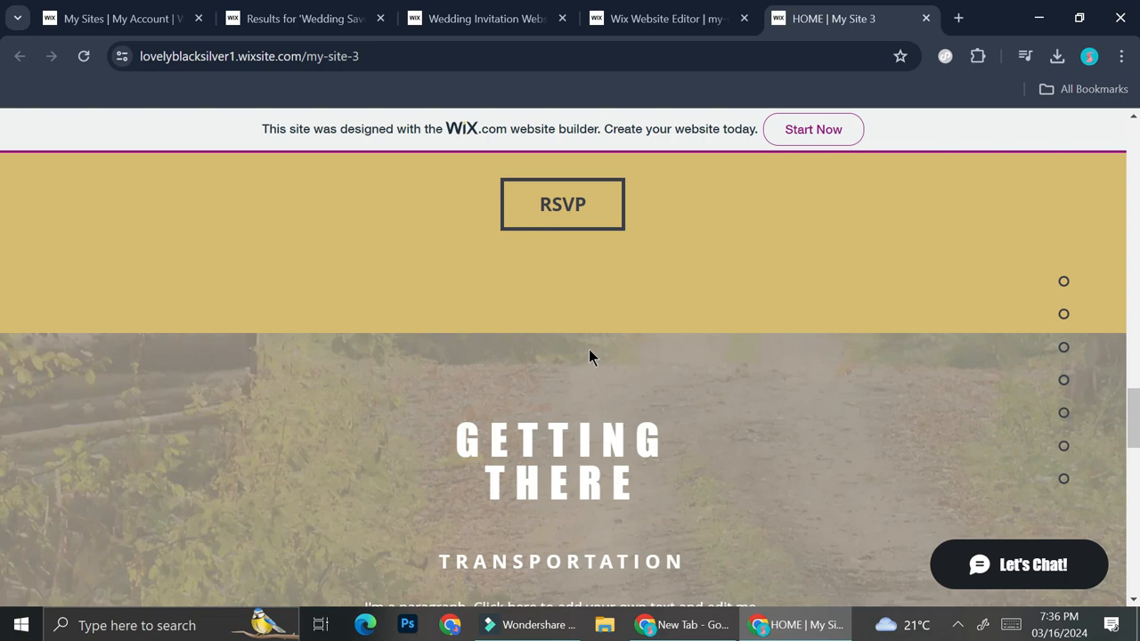
pyautogui.scroll(2, 589, 349)
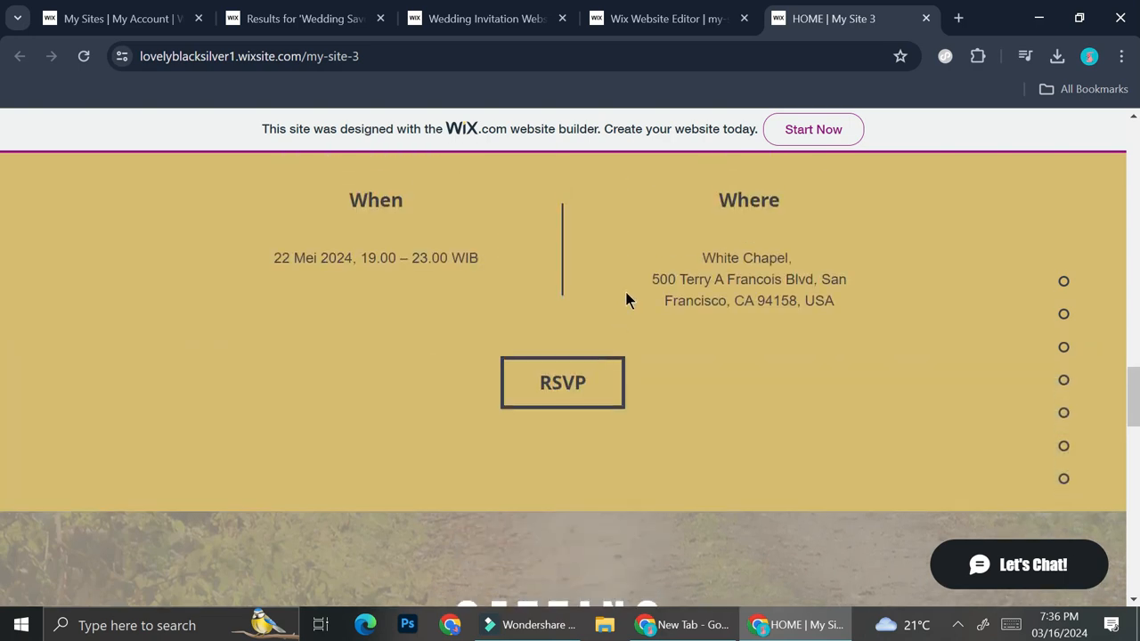
# Open the RSVP form from the The Wedding section, try the Not Going answer and select I'm Going
pyautogui.click(575, 382)
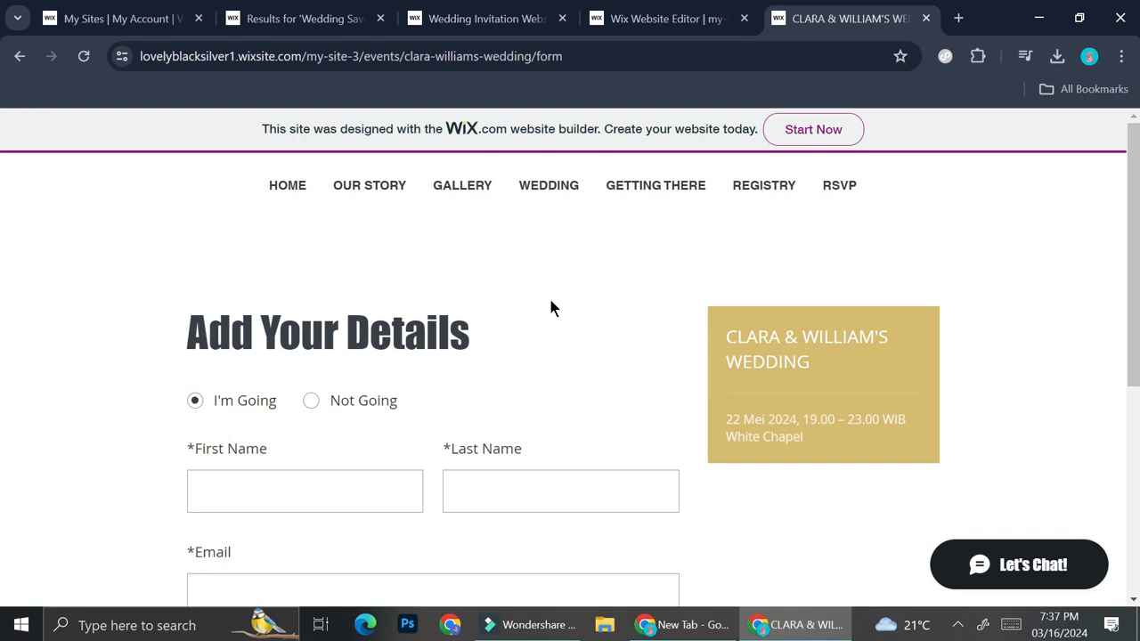
pyautogui.scroll(-2, 546, 310)
pyautogui.click(310, 223)
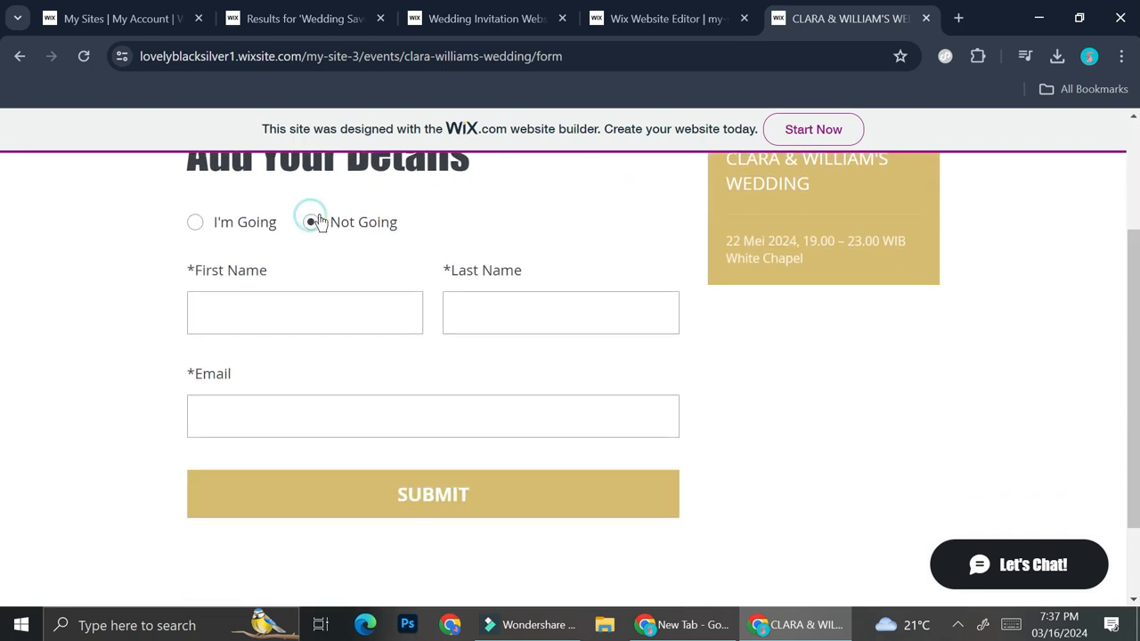
pyautogui.click(202, 223)
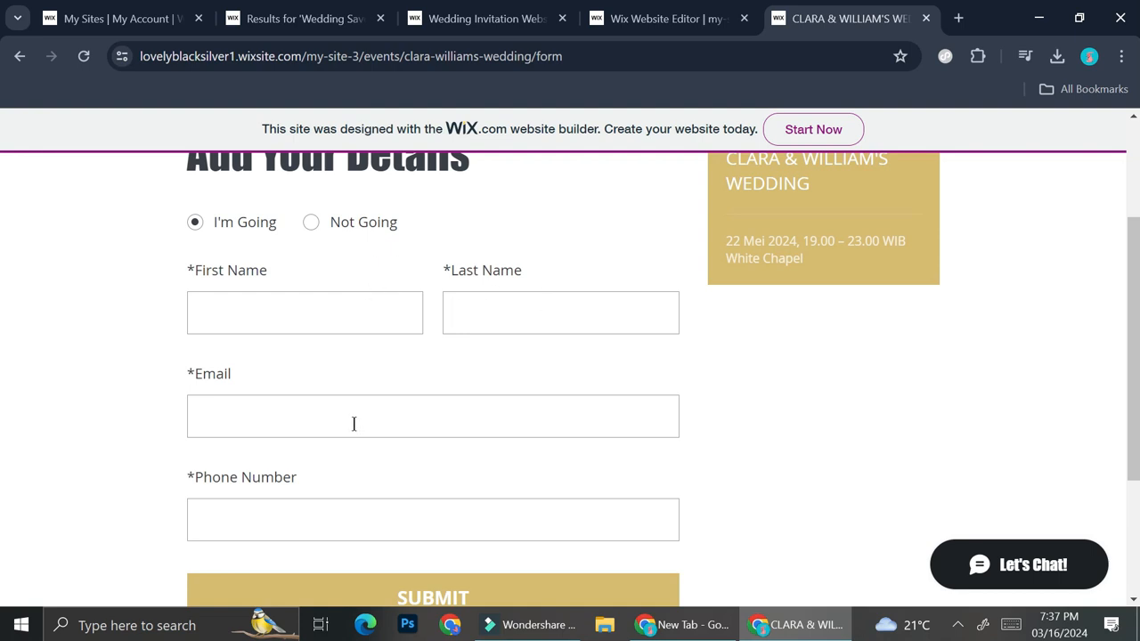
# Fill in the guest's first name, last name, email and phone number, and submit the RSVP
pyautogui.click(369, 319)
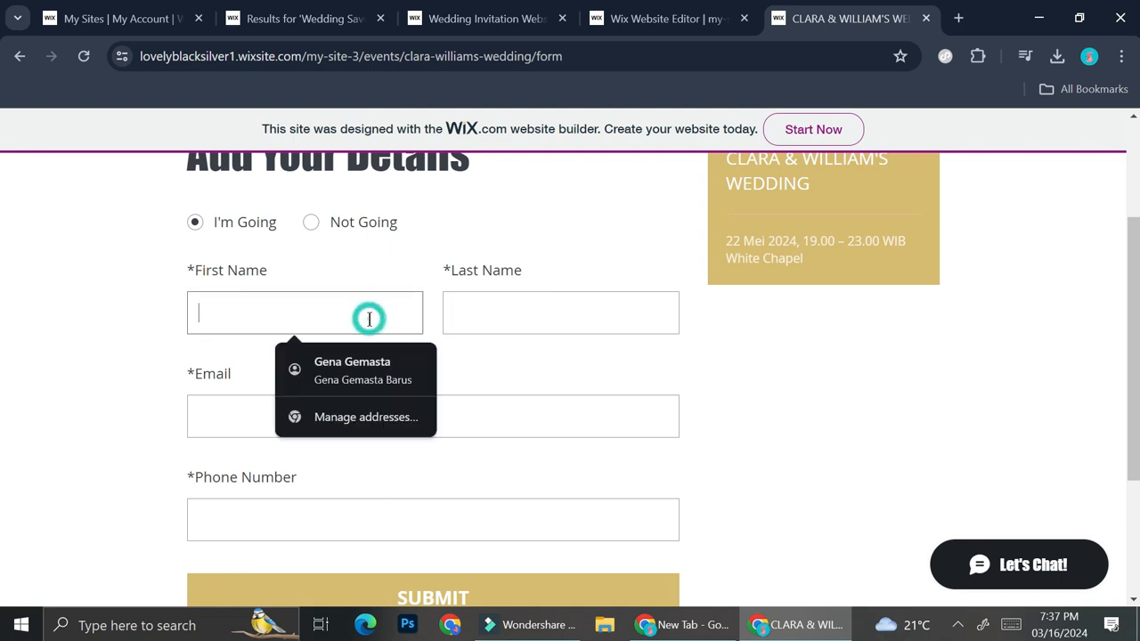
pyautogui.click(496, 249)
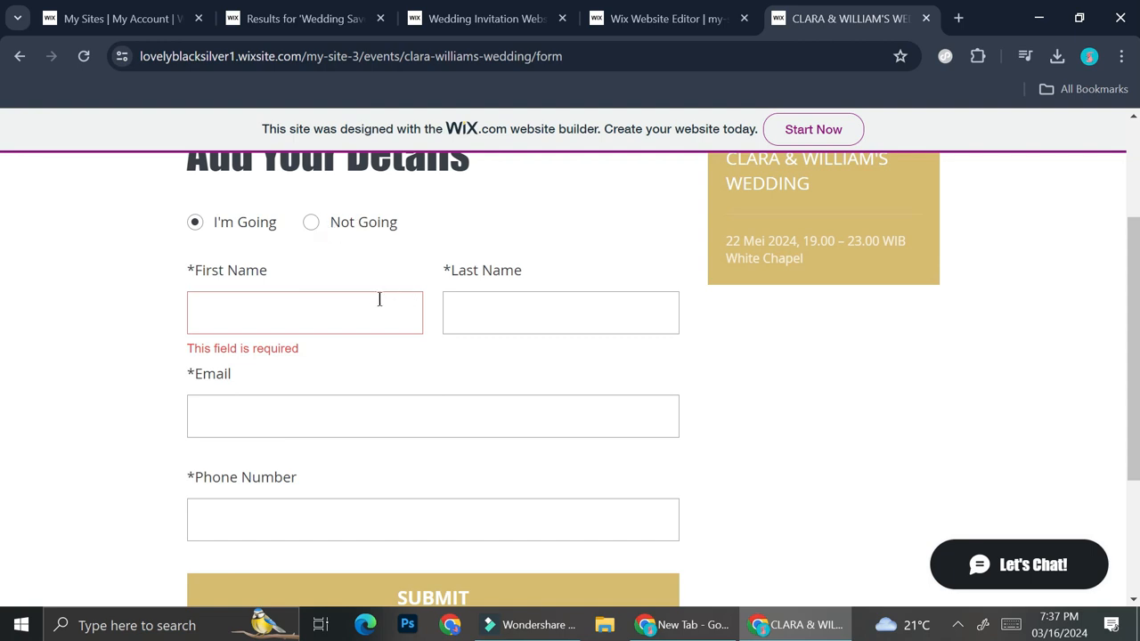
pyautogui.click(334, 304)
pyautogui.write('Sa')
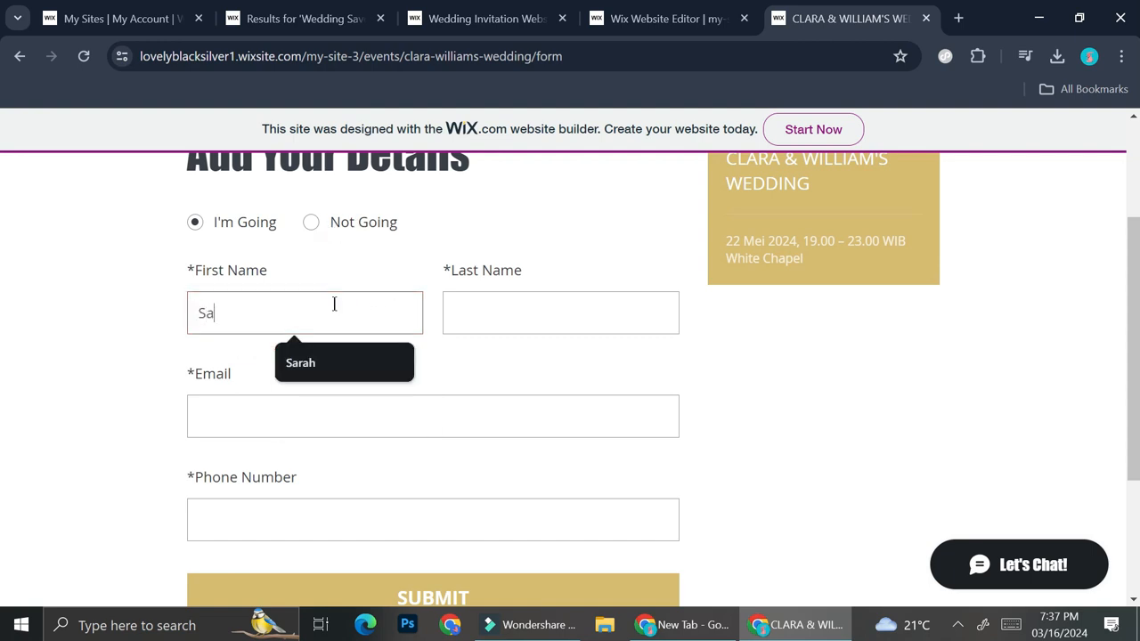
pyautogui.write('ra')
pyautogui.click(356, 362)
pyautogui.click(422, 420)
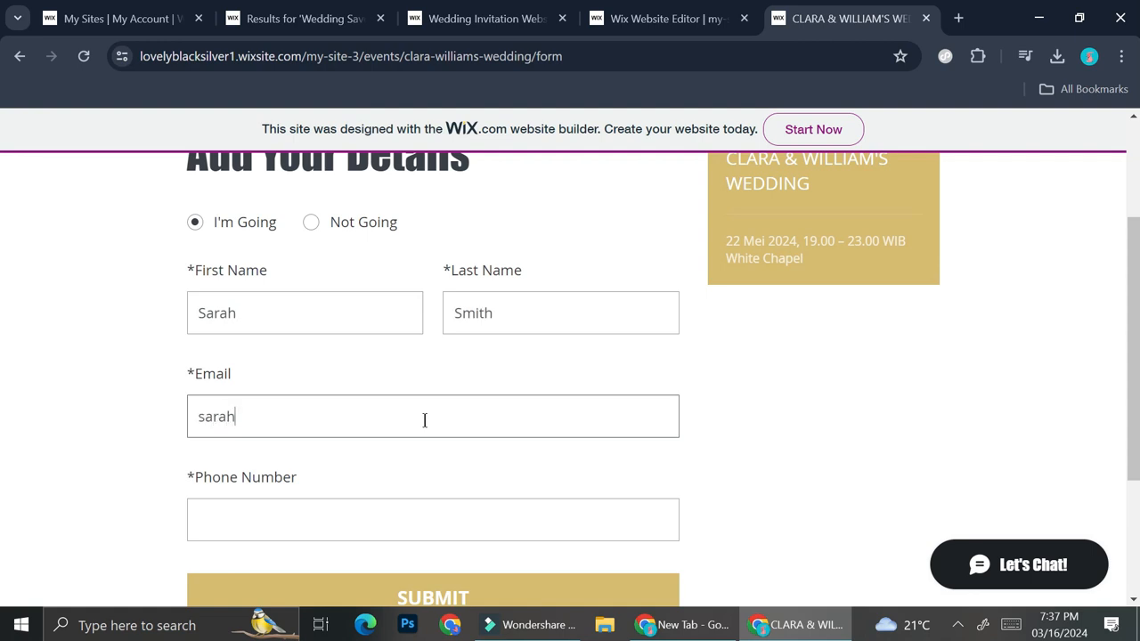
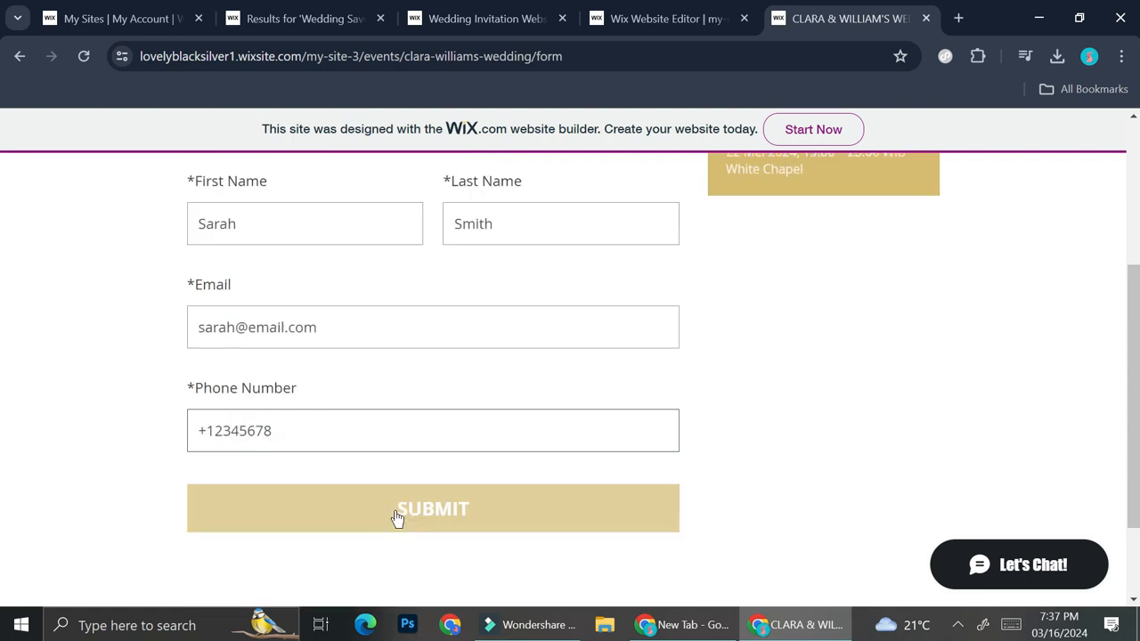
pyautogui.click(398, 518)
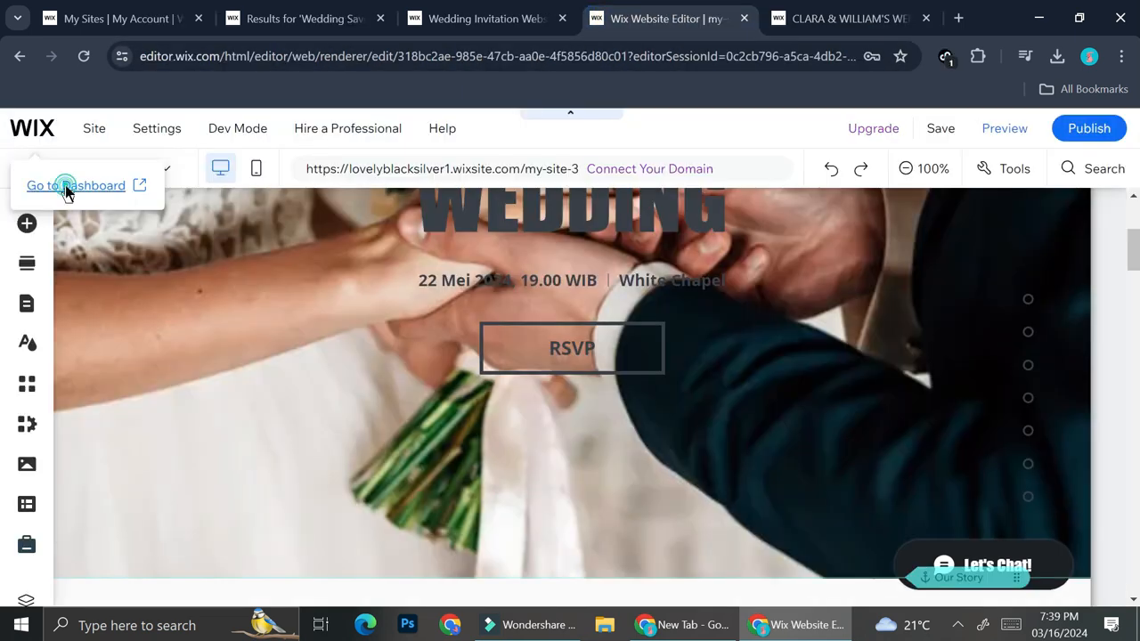
# Switch to the site's dashboard and open its Events page
pyautogui.click(65, 185)
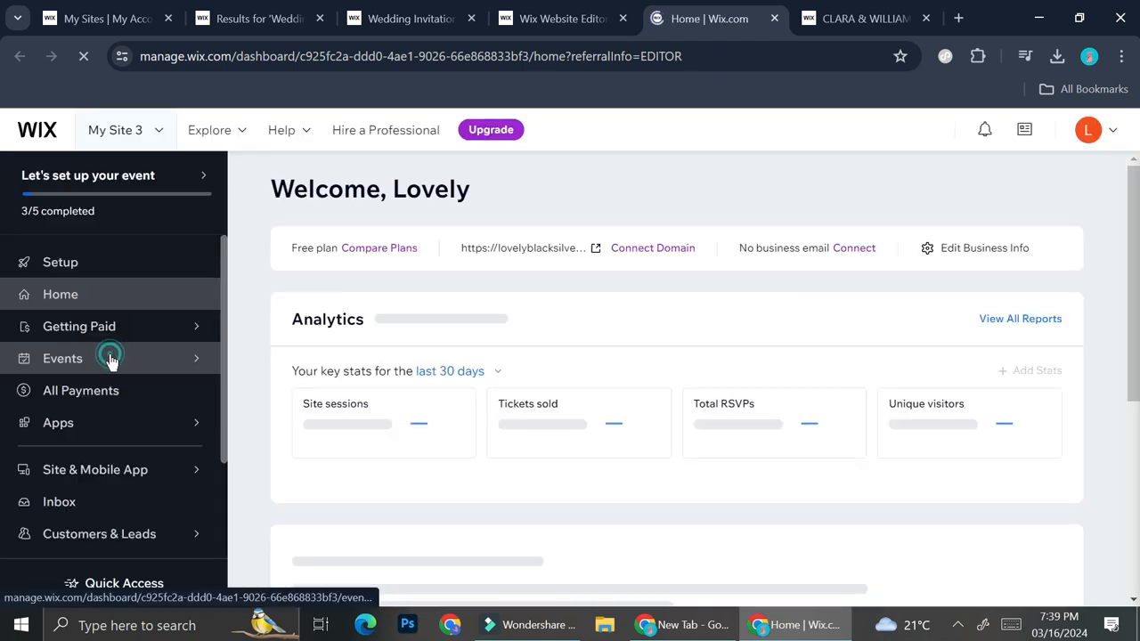
pyautogui.click(109, 359)
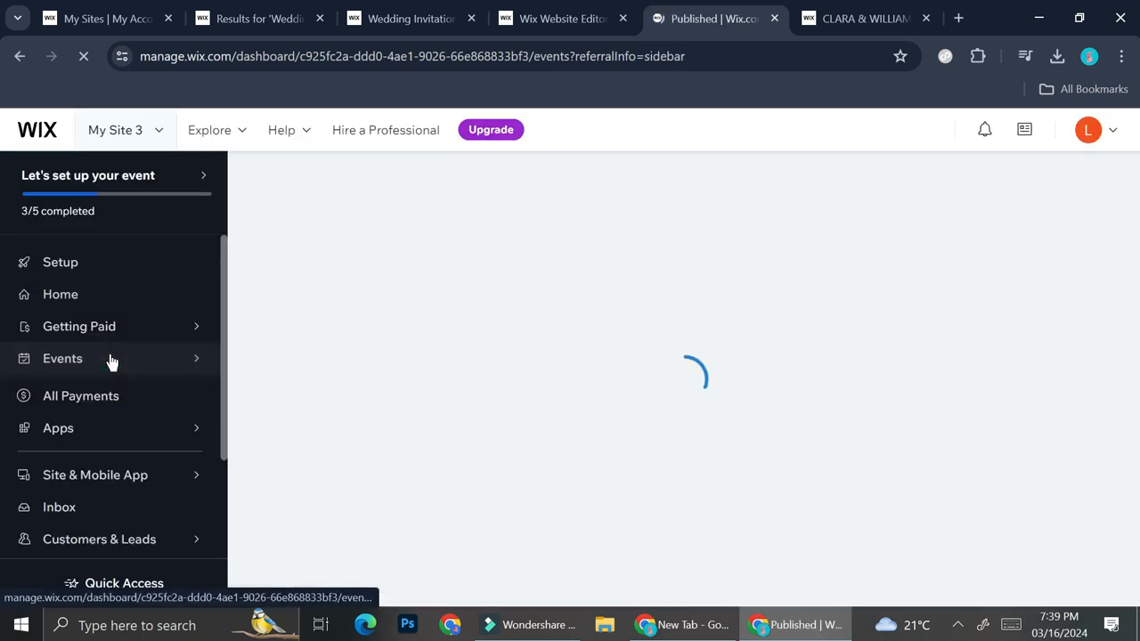